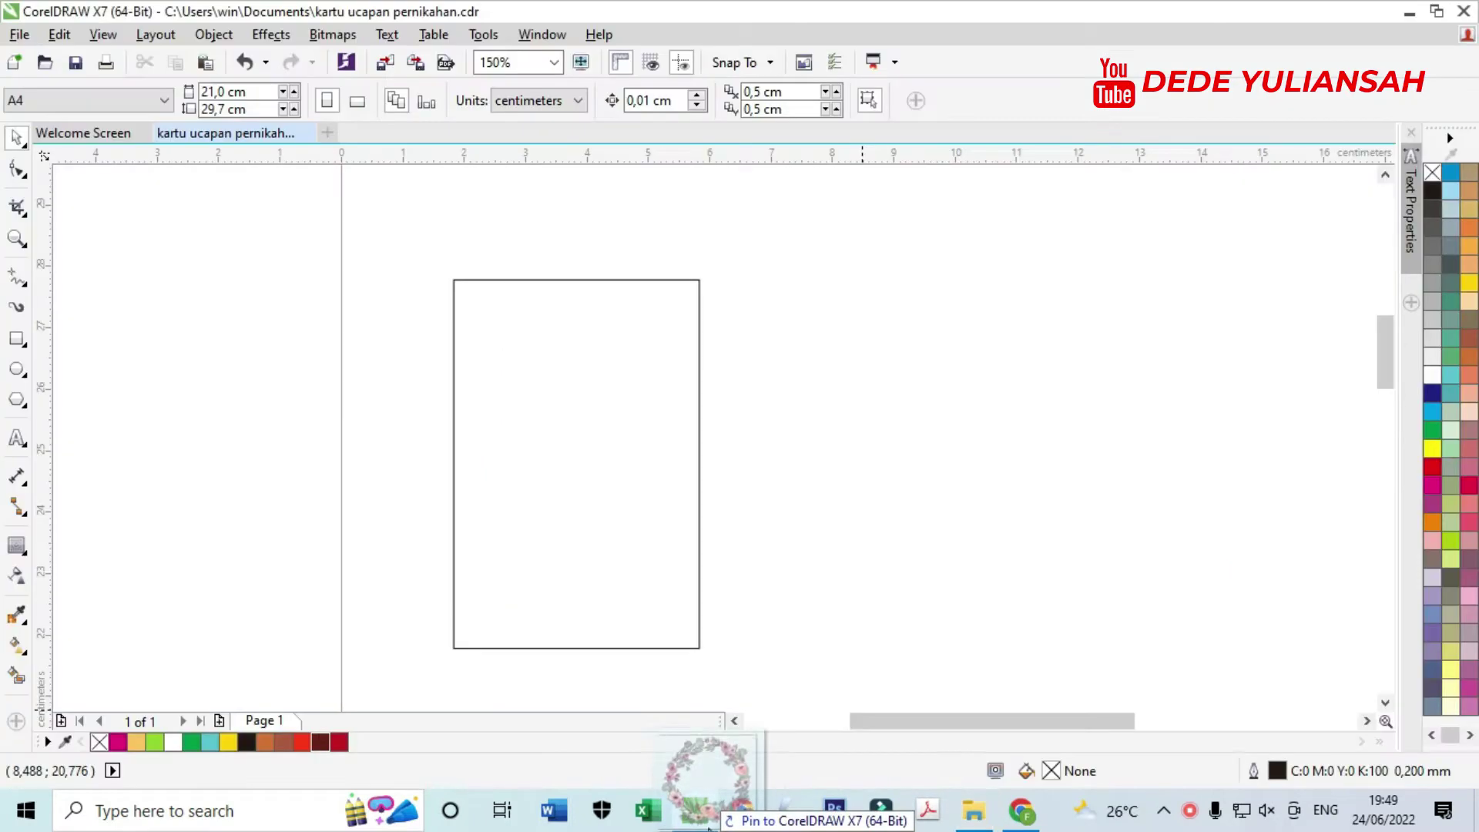
- Scale the floral wreath to about 3.6 cm square so that it nearly spans the card rectangle's width
left_click_drag(1055, 271, 821, 356)
scroll(734, 466, "up", 1)
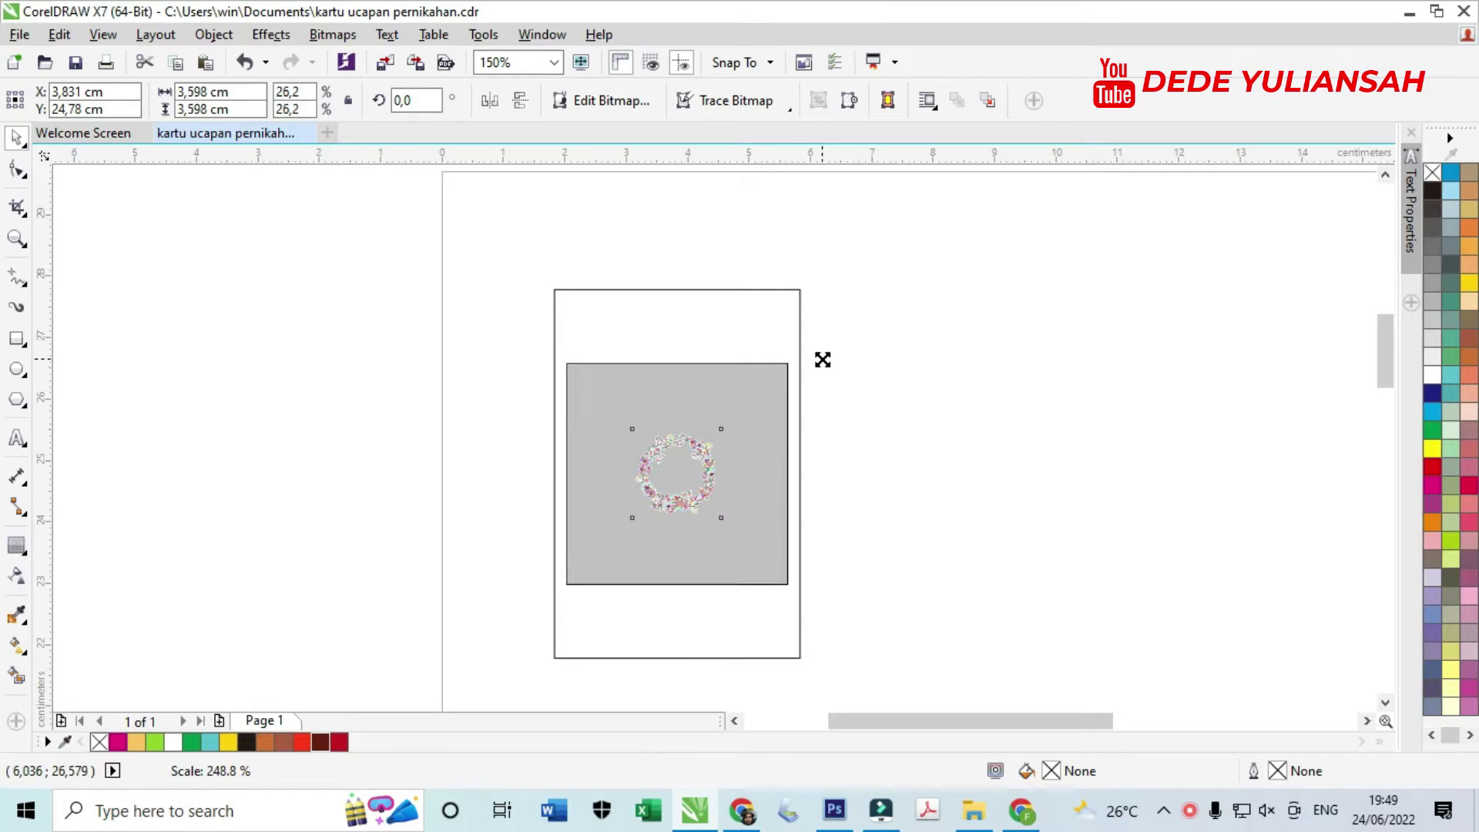
left_click(959, 403)
- Bring the pink-dressed bride and groom illustration from the Downloads folder onto the CorelDRAW page
left_click(973, 810)
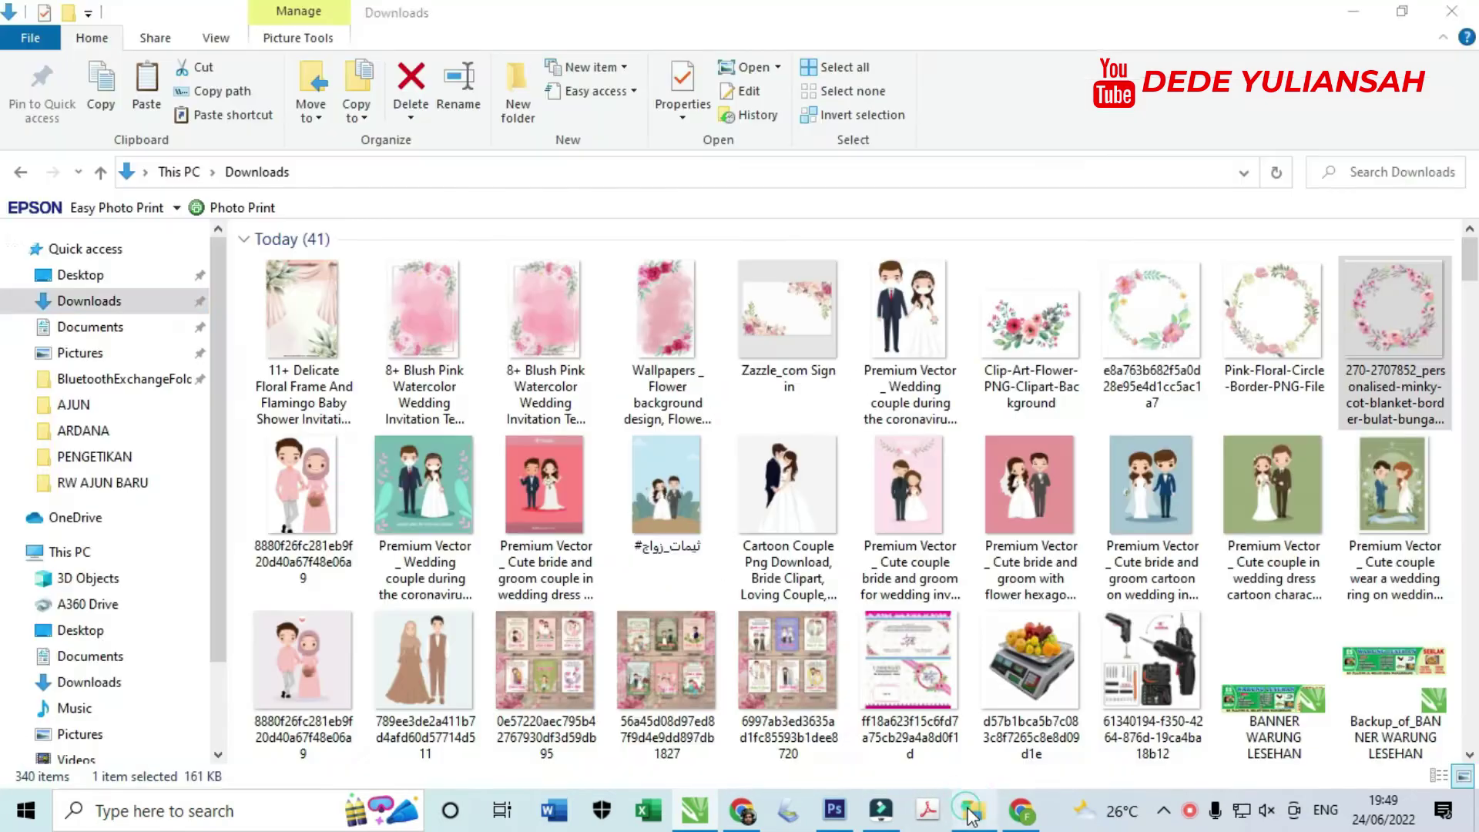
left_click_drag(324, 508, 935, 521)
scroll(941, 351, "down", 2)
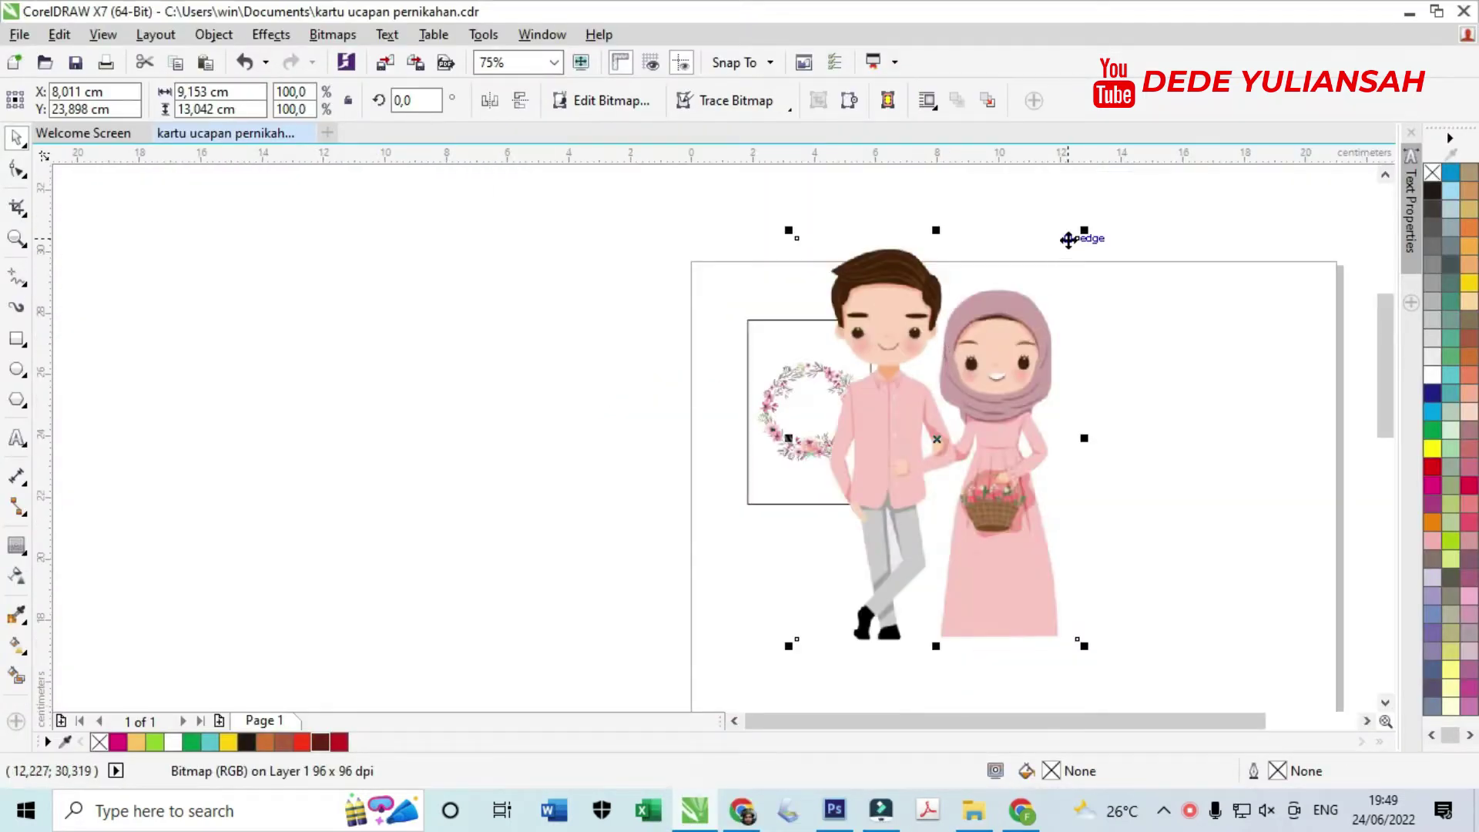
- Shrink the couple illustration and position it centrally over the floral wreath inside the card
left_click_drag(1089, 239, 856, 353)
scroll(856, 353, "up", 4)
left_click_drag(895, 279, 897, 320)
left_click_drag(806, 411, 840, 393)
scroll(785, 339, "down", 3)
scroll(793, 405, "up", 3)
left_click(999, 538)
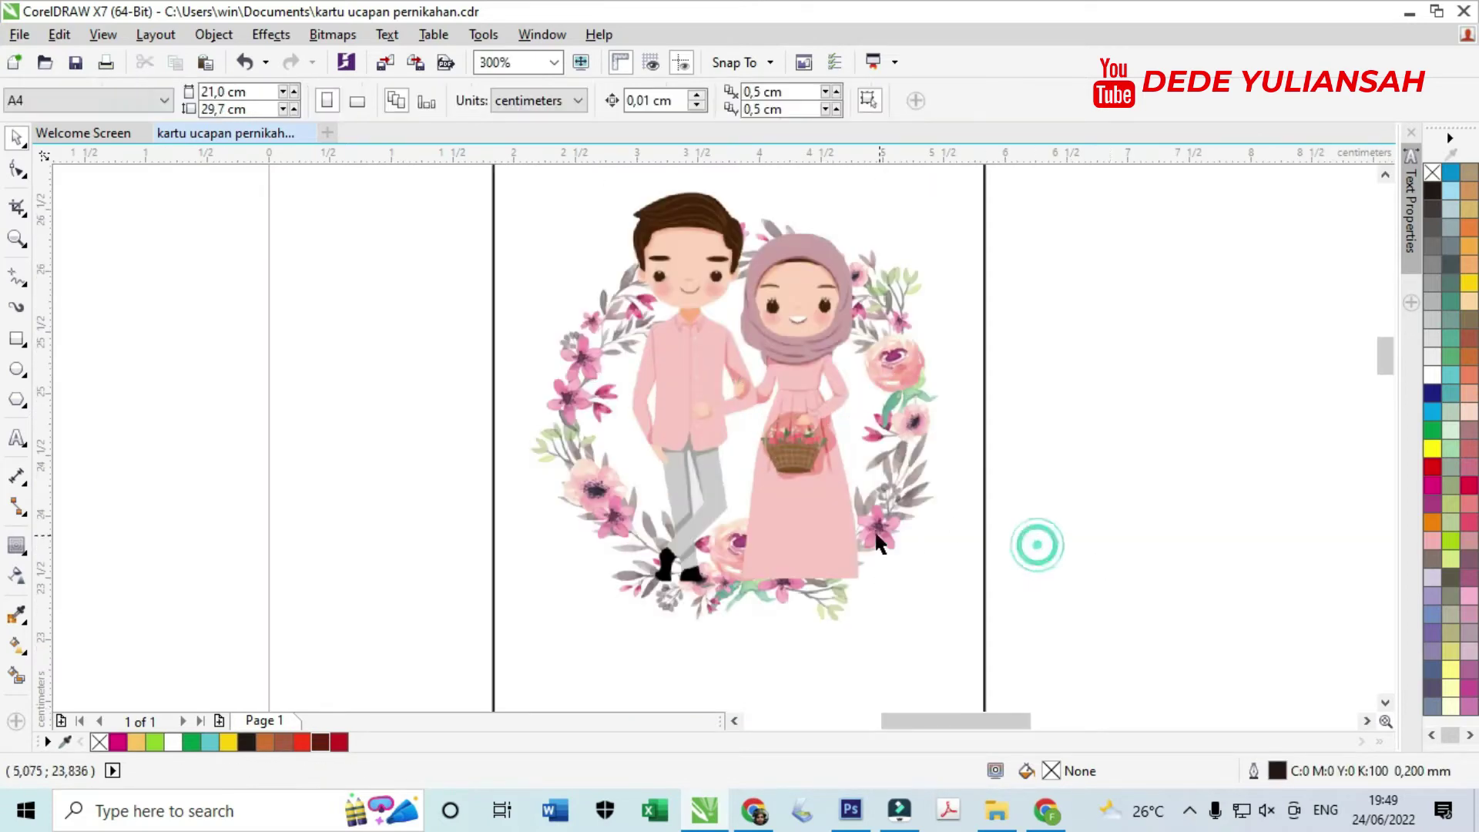
- Select the couple and wreath together and move them up into the upper part of the card
scroll(1047, 608, "down", 2)
left_click_drag(1053, 616, 598, 324)
left_click_drag(801, 465, 807, 422)
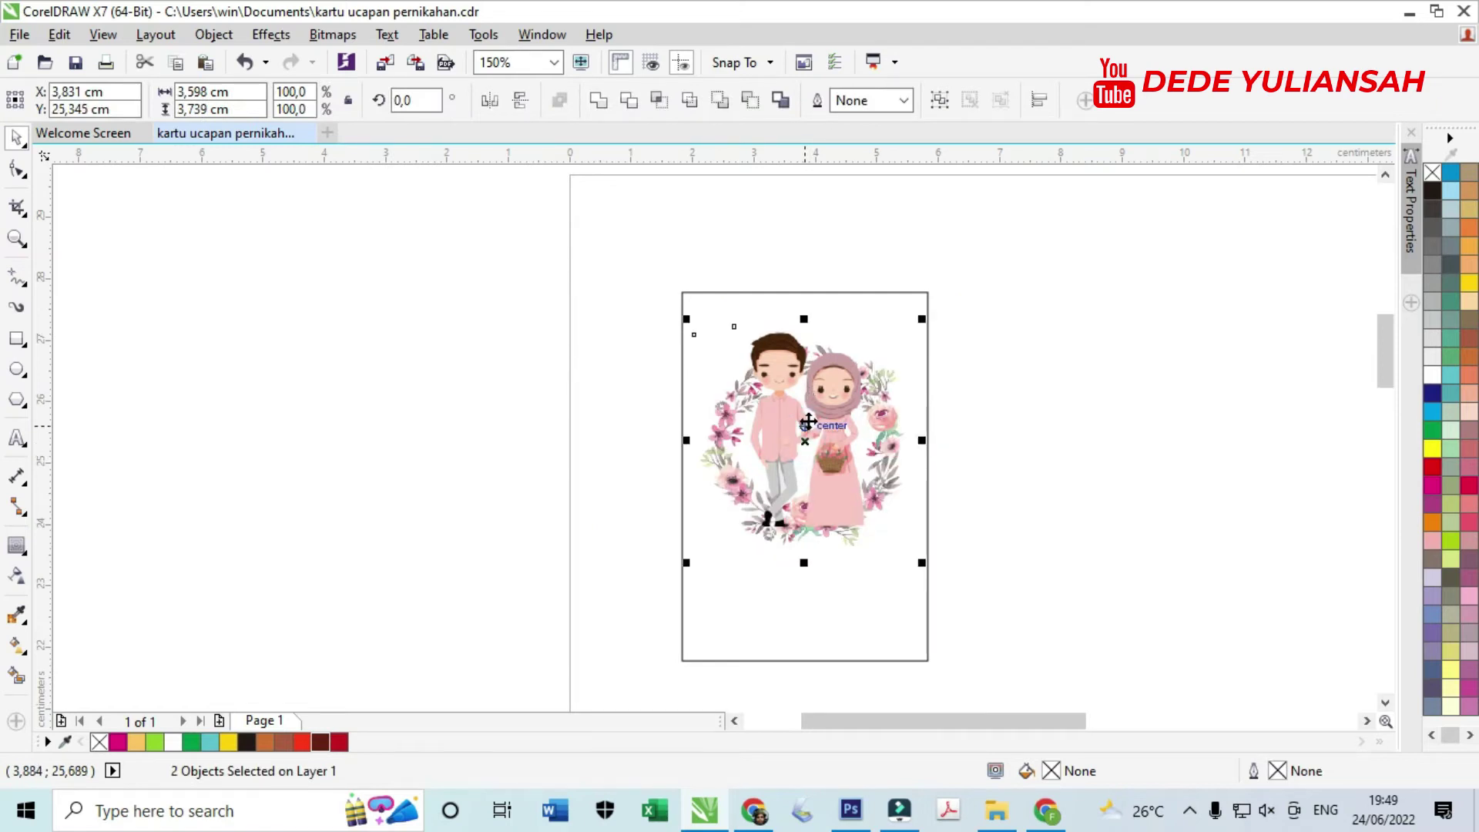
scroll(808, 421, "up", 2)
left_click_drag(809, 421, 770, 380)
scroll(770, 380, "down", 4)
left_click(969, 443)
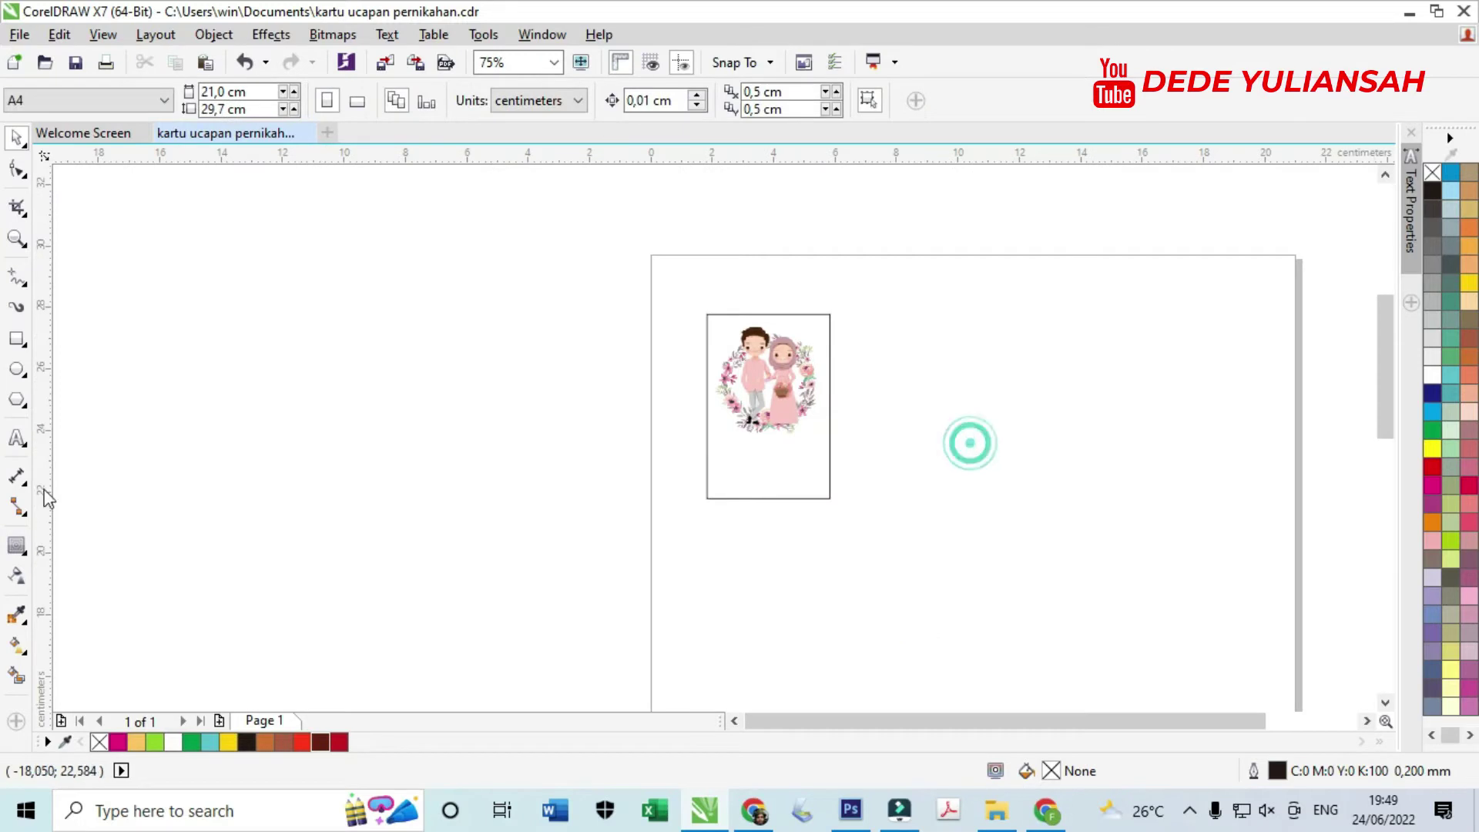
- Add the artistic text "Terima Kasih" below the floral wreath
left_click(17, 437)
scroll(770, 536, "up", 2)
left_click(31, 438)
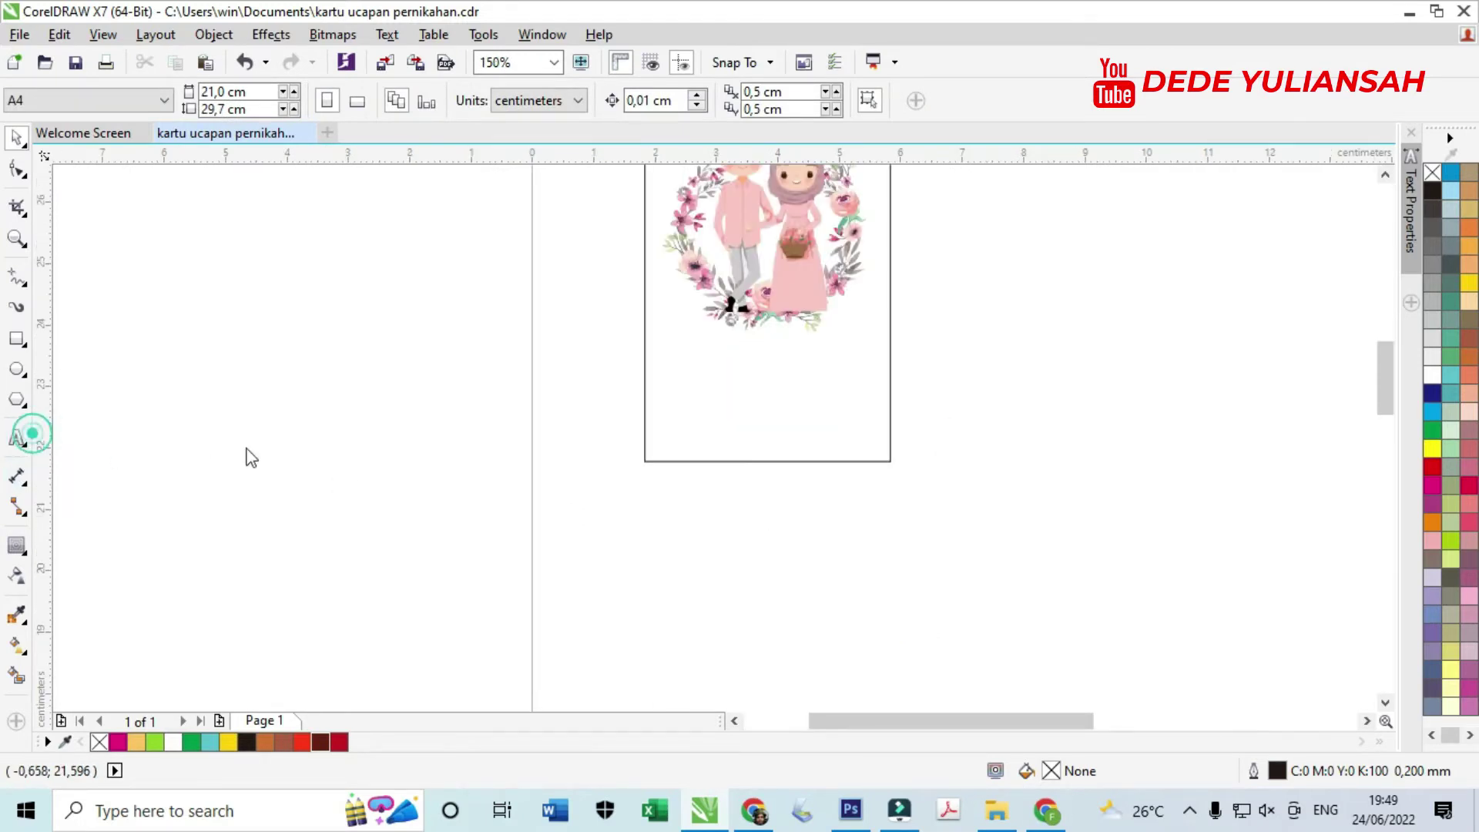
scroll(724, 348, "up", 2)
left_click(724, 348)
type("t")
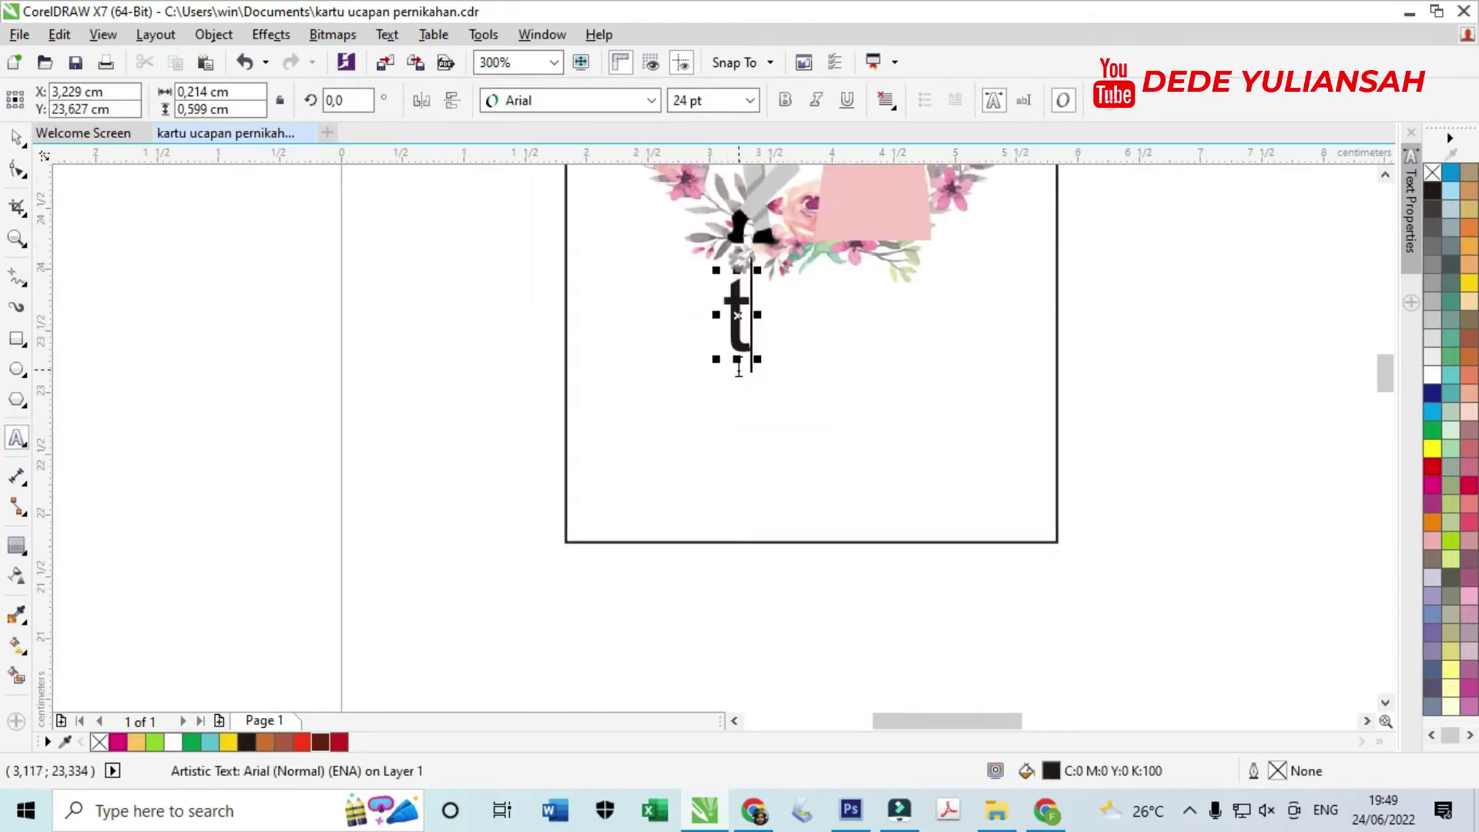
key("BackSpace")
type("Teri")
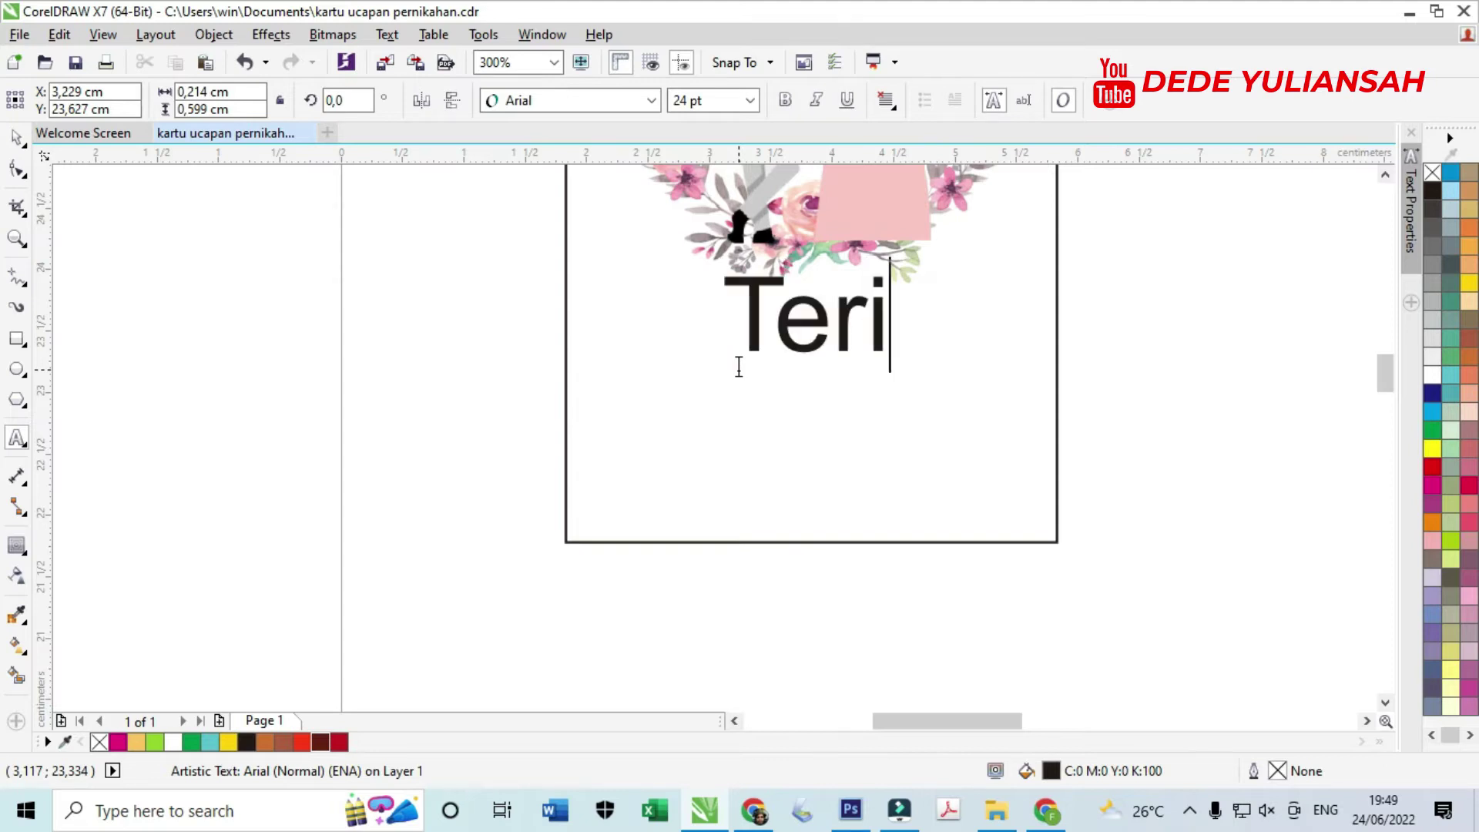
type("ma Kasi")
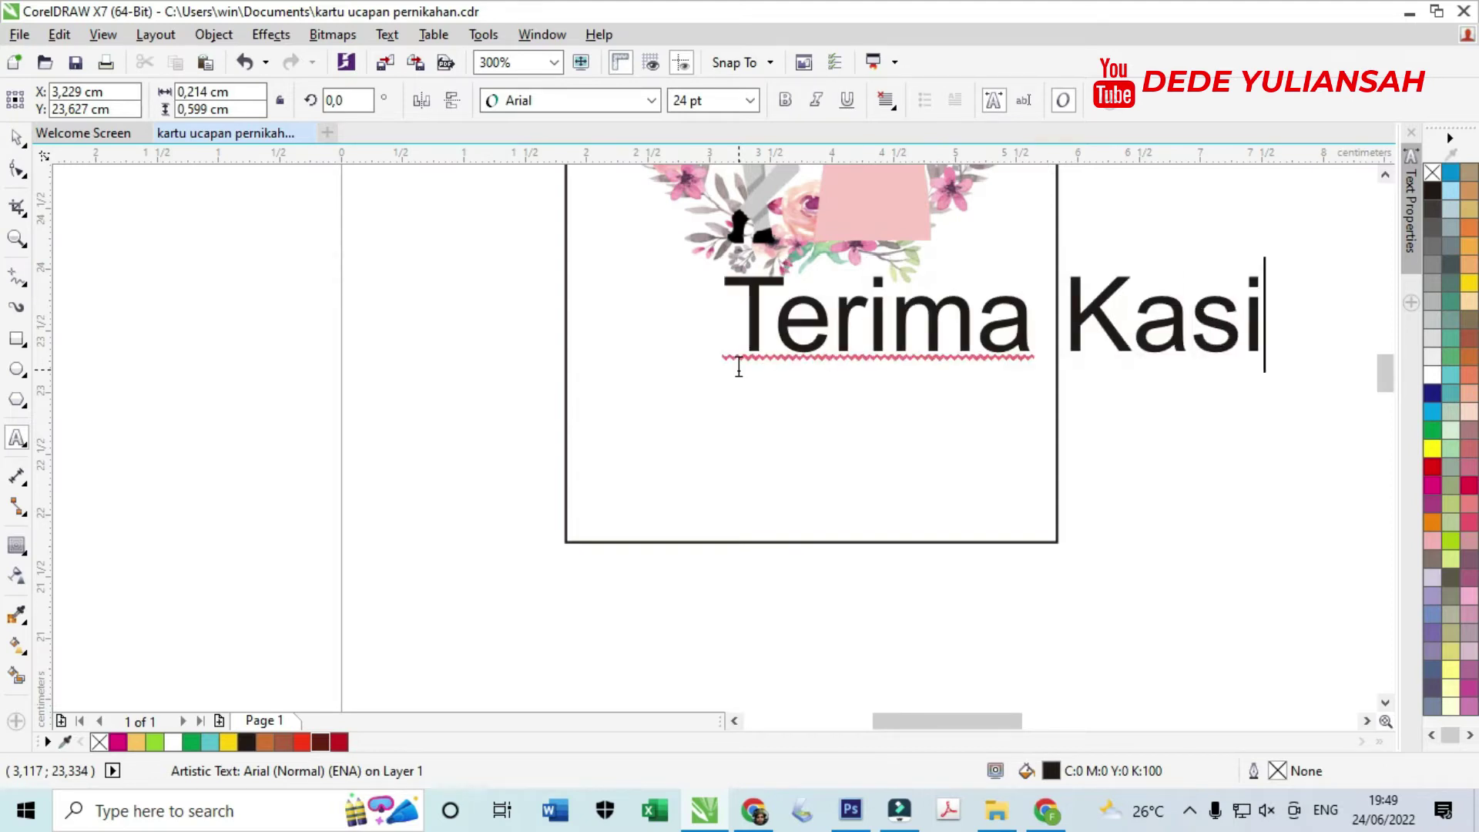
type("h")
left_click(16, 139)
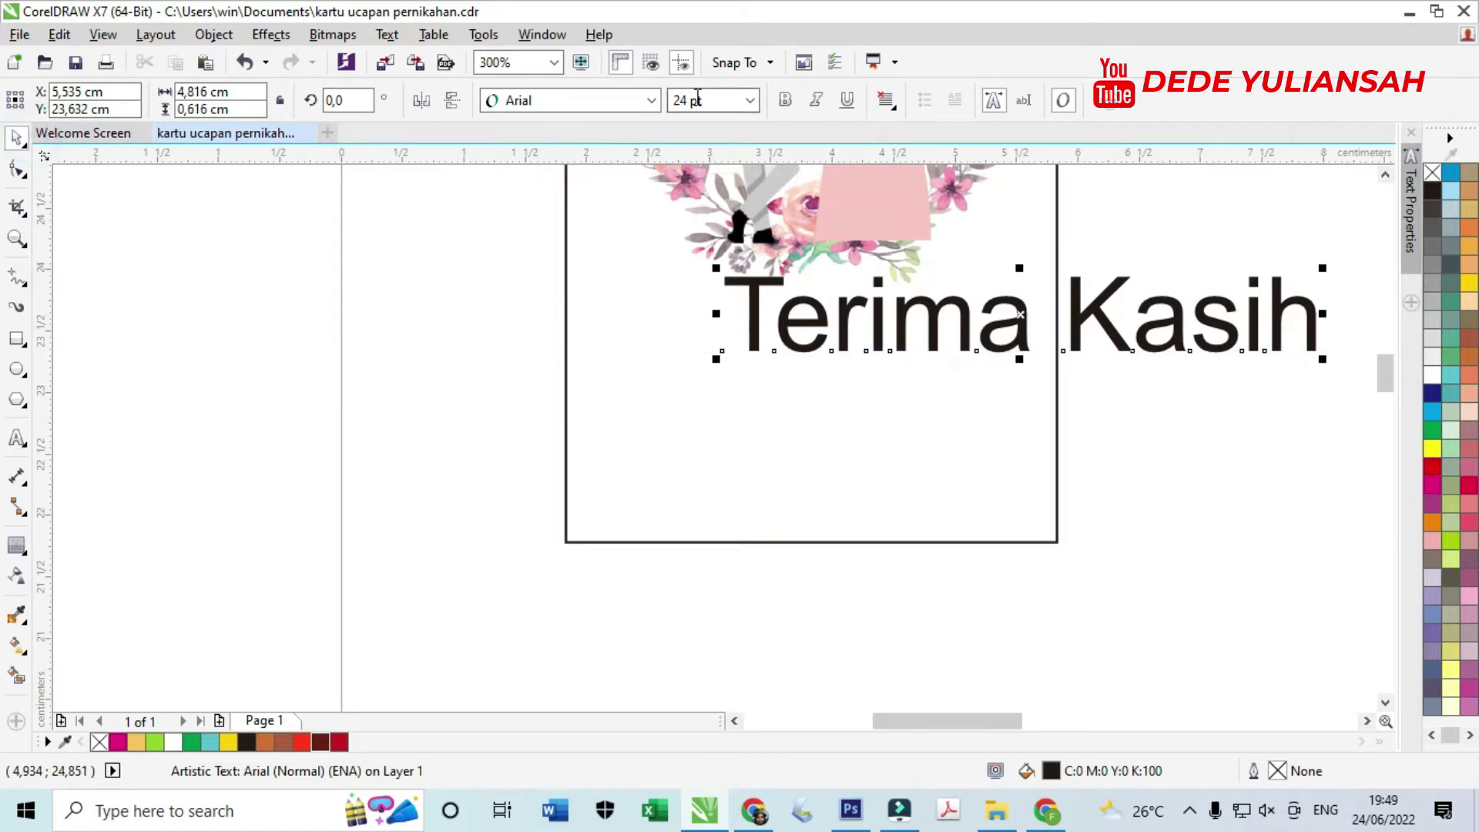
- Set the "Terima Kasih" text in Monotype Corsiva and scale it to about 13.2 pt beneath the wreath
left_click_drag(1323, 355, 972, 316)
left_click_drag(851, 297, 825, 324)
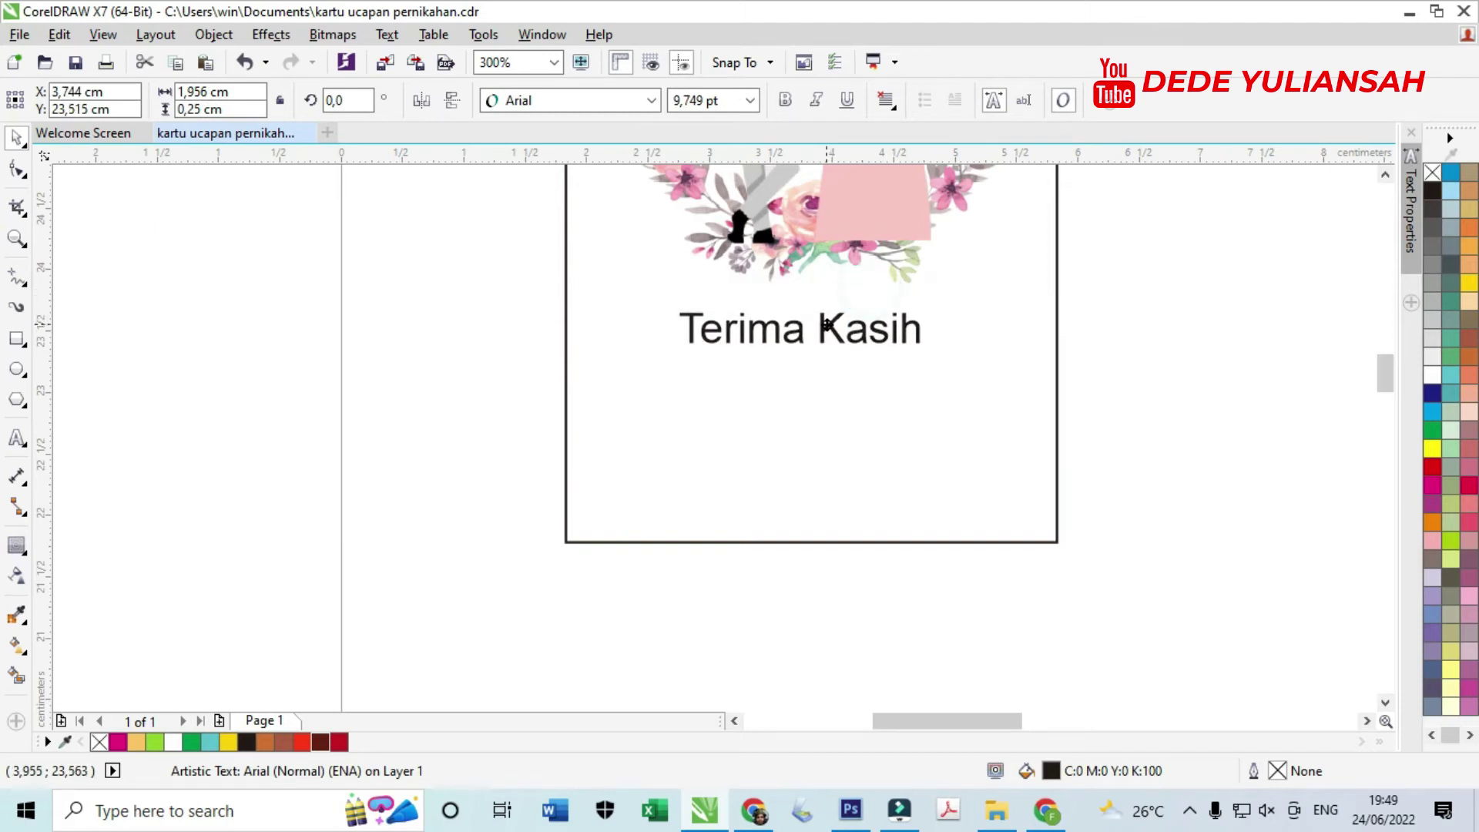
left_click(601, 100)
left_click(581, 207)
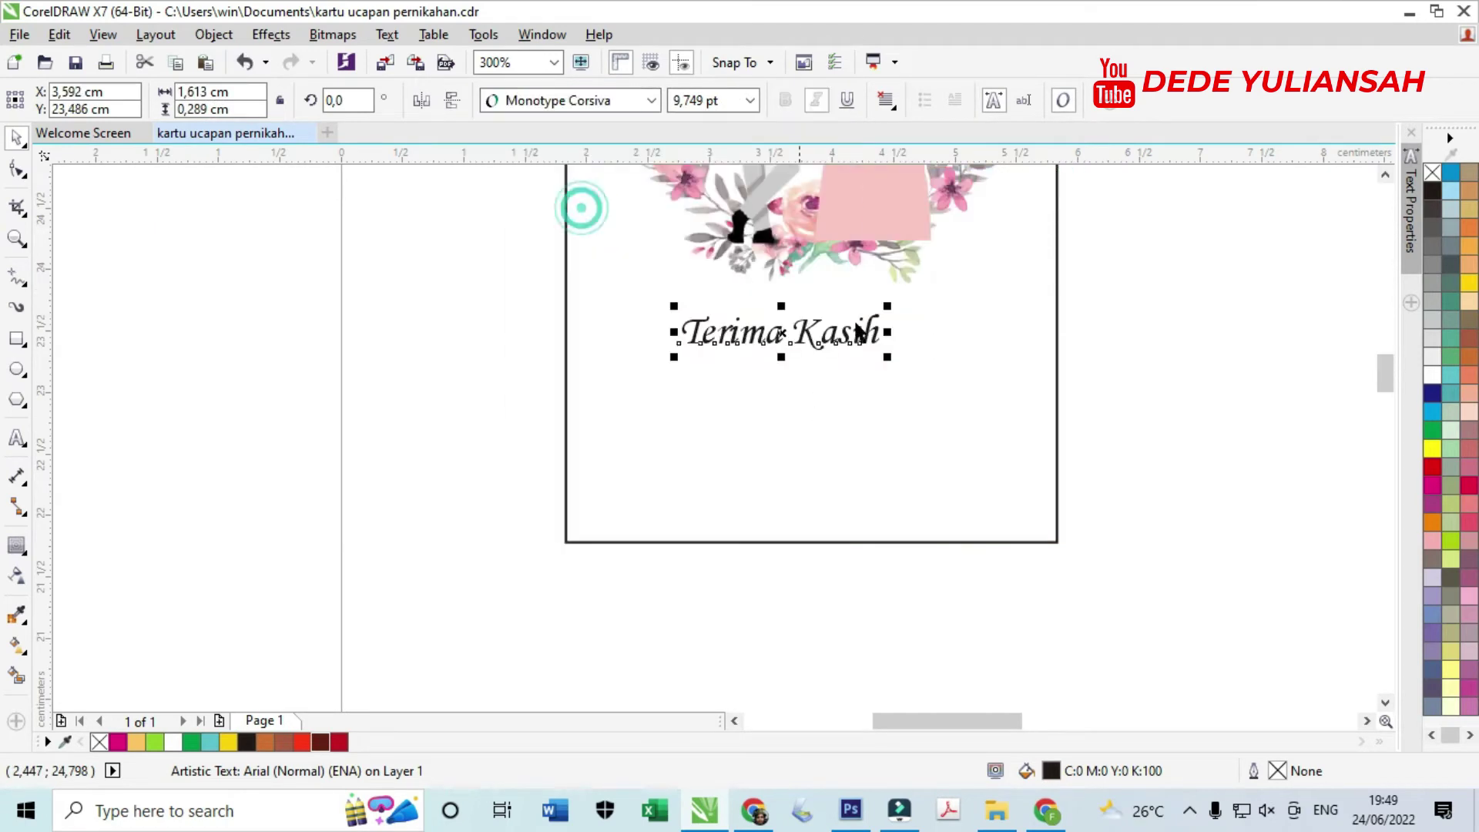
left_click_drag(889, 359, 960, 400)
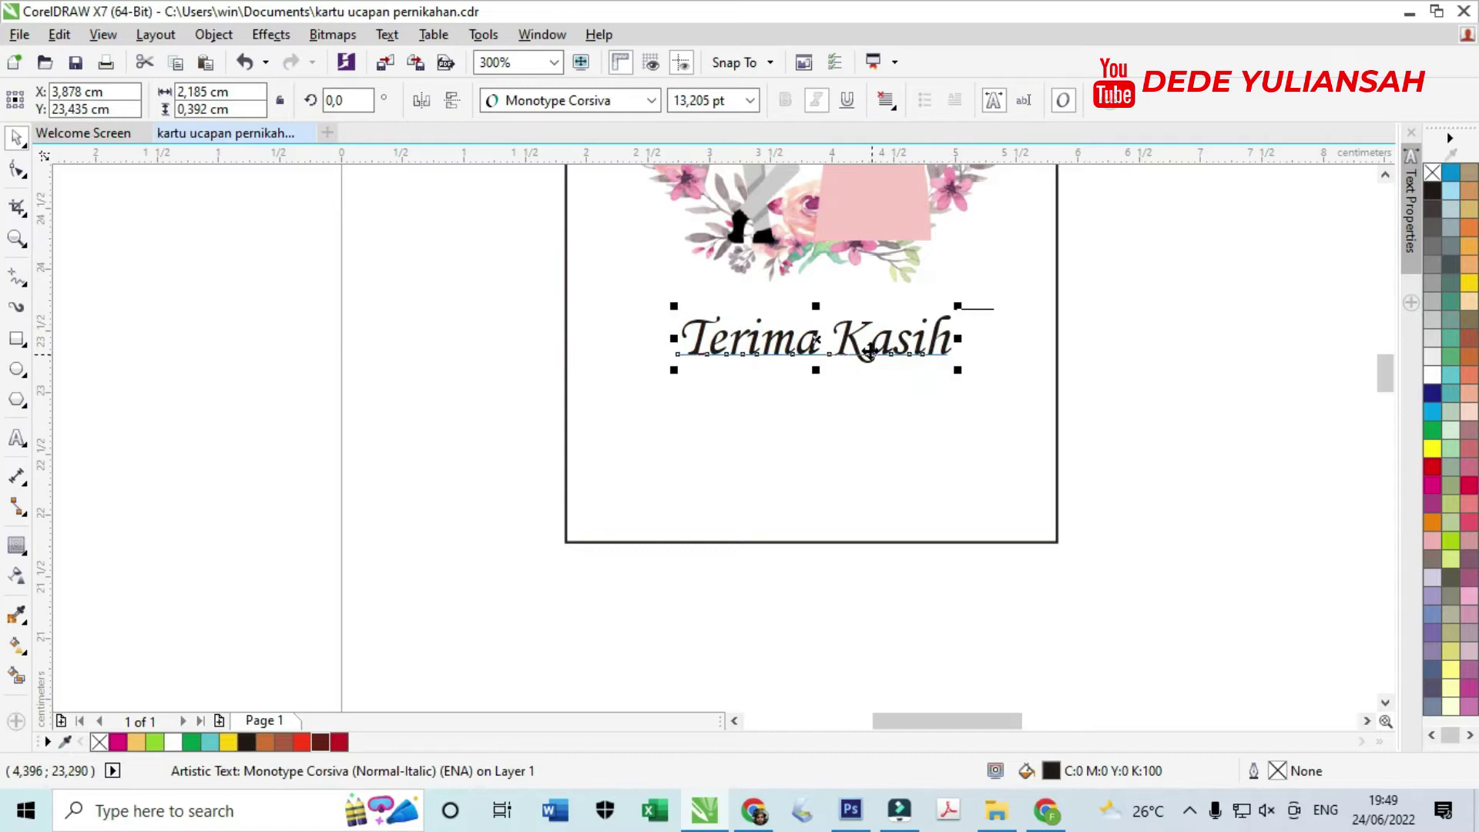
- Duplicate "Terima Kasih" below itself and format the copy in non-italic Century Gothic at about 8.7 pt, centred underneath
mouse_move(849, 335)
left_mouse_down()
mouse_move(851, 322)
mouse_move(853, 360)
left_mouse_up()
right_click(853, 360)
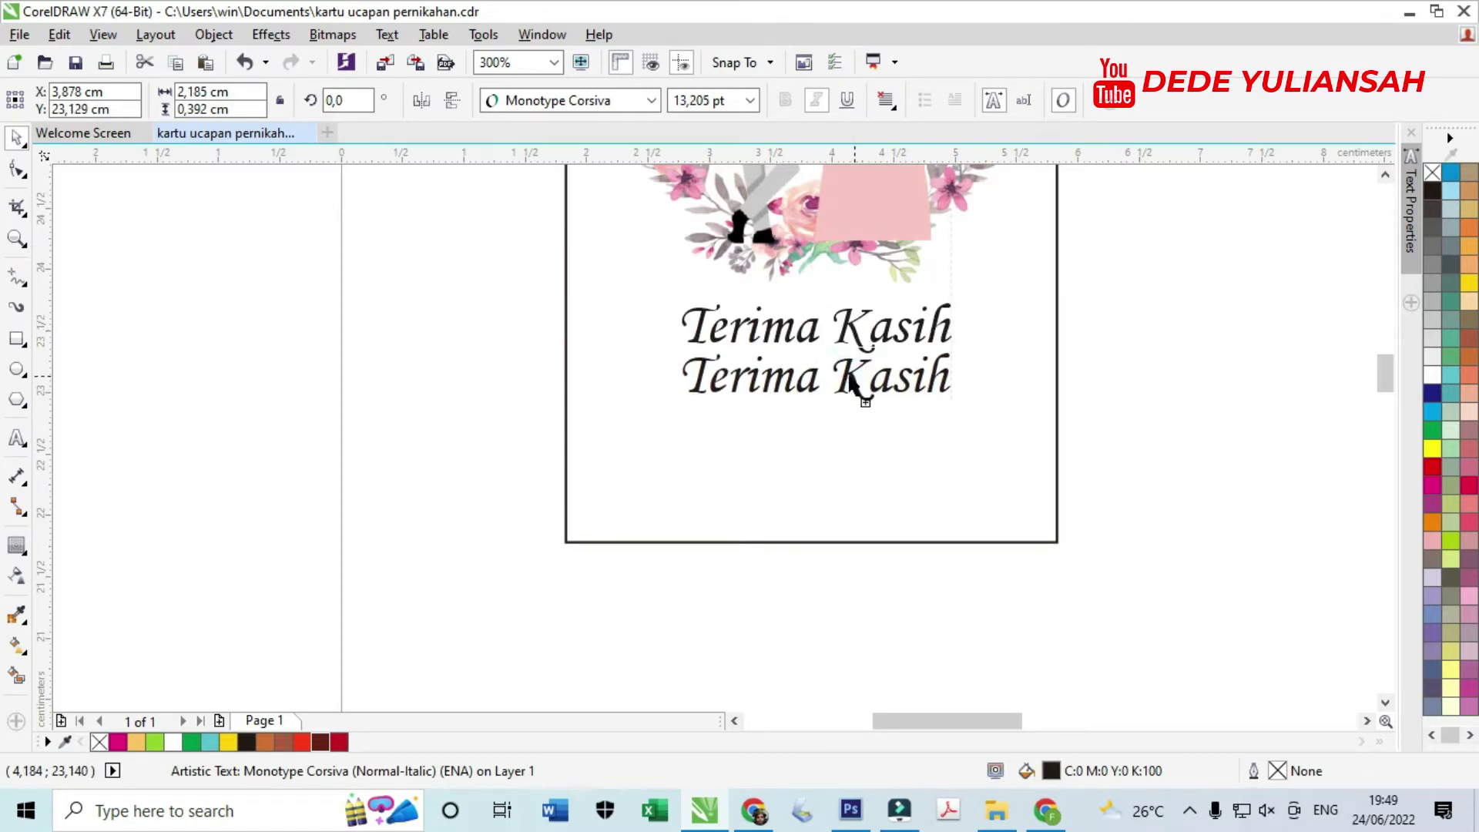
left_click(601, 102)
left_click(584, 208)
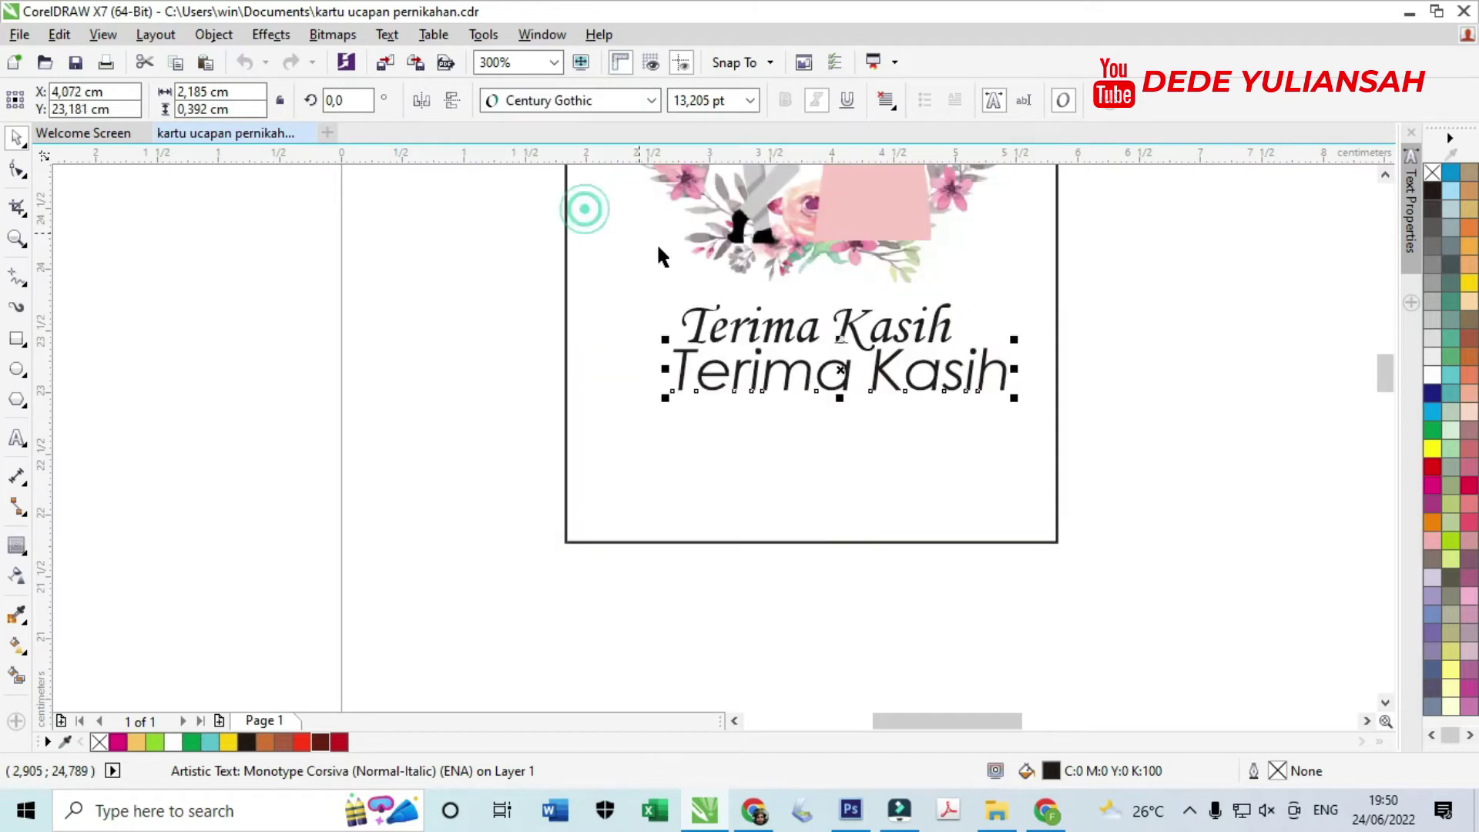
left_click(818, 103)
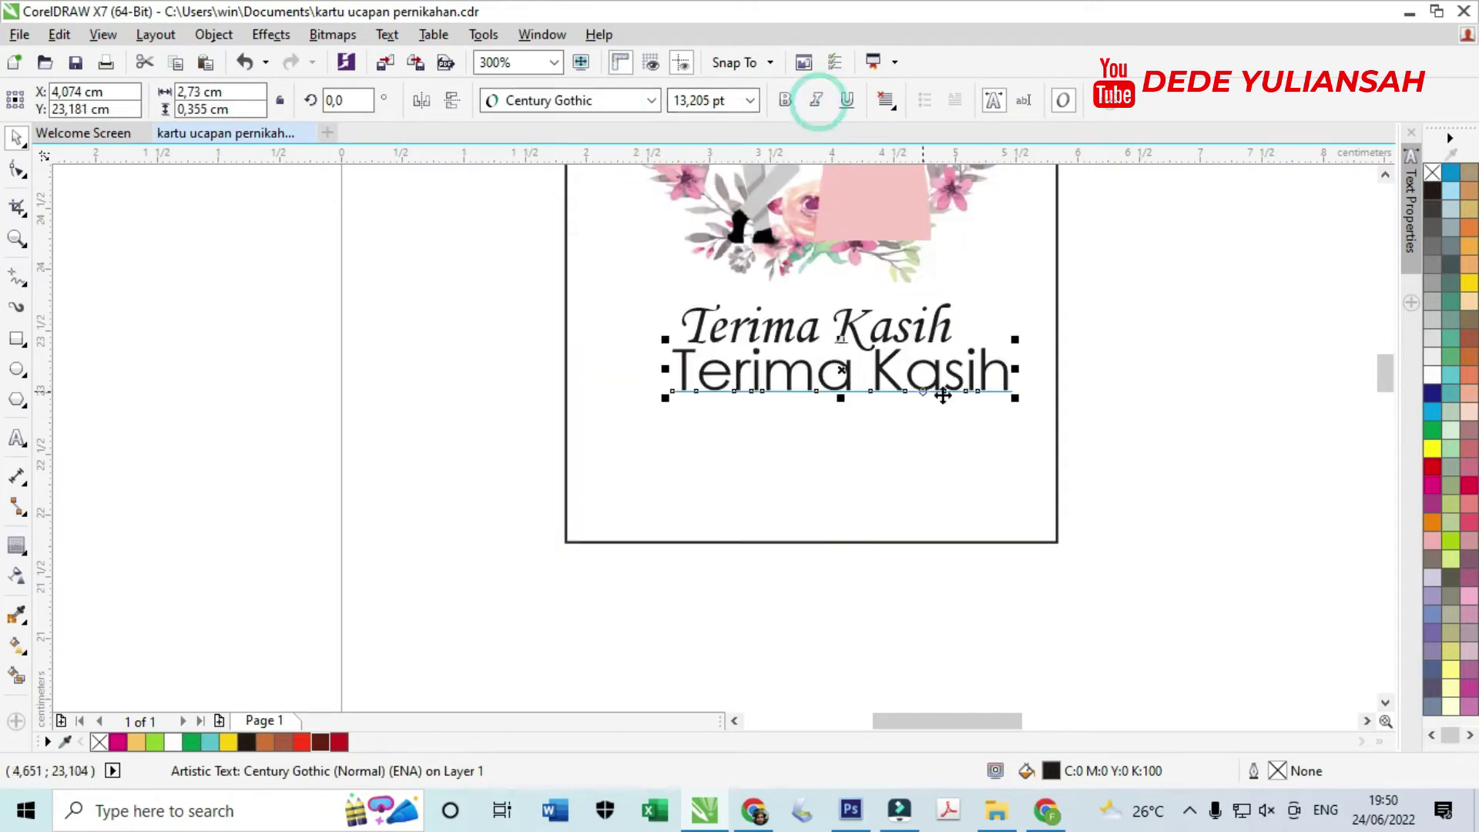
left_click_drag(1015, 395, 962, 392)
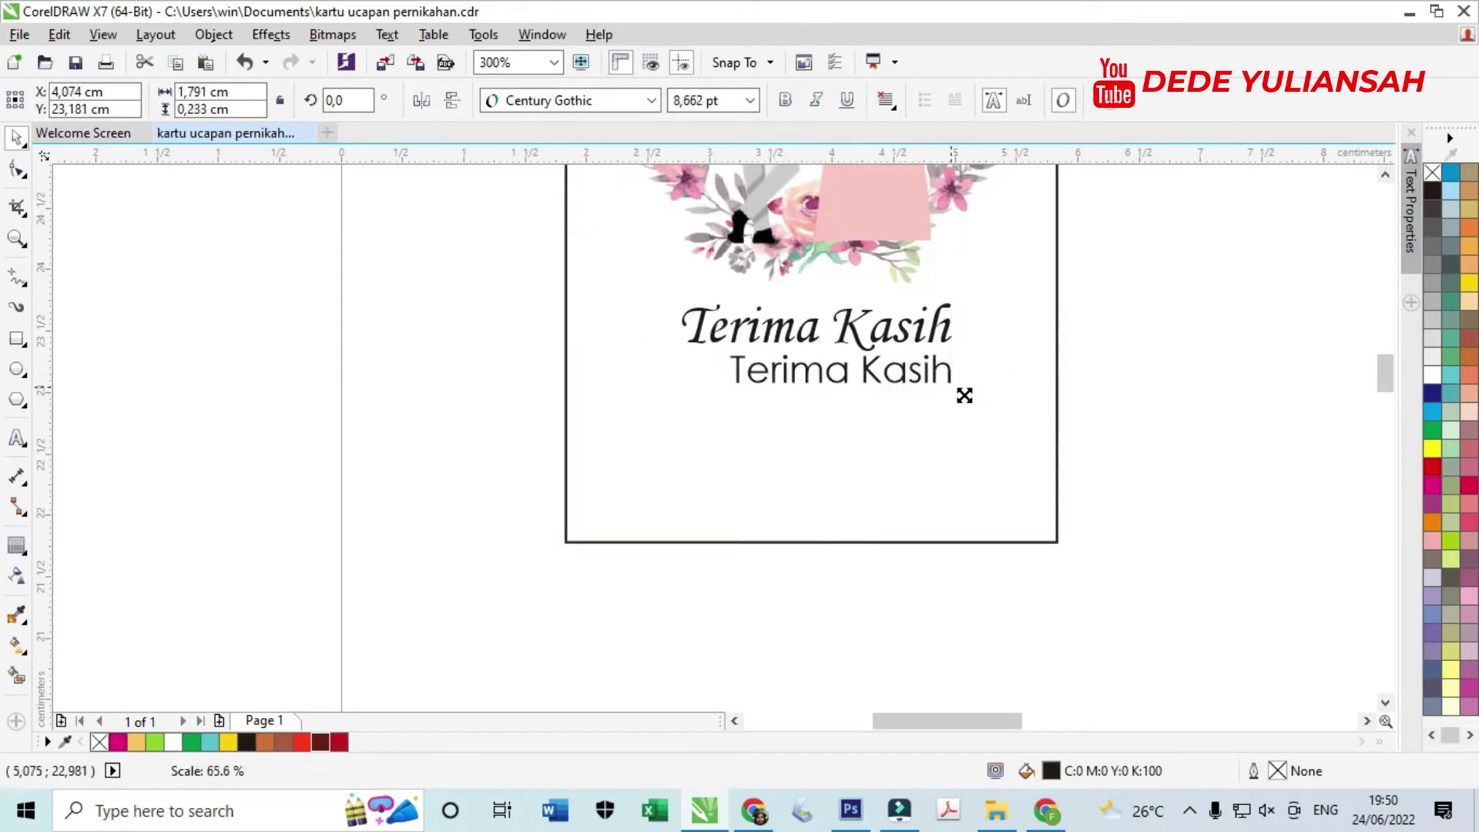
left_click_drag(829, 371, 809, 385)
scroll(813, 383, "up", 2)
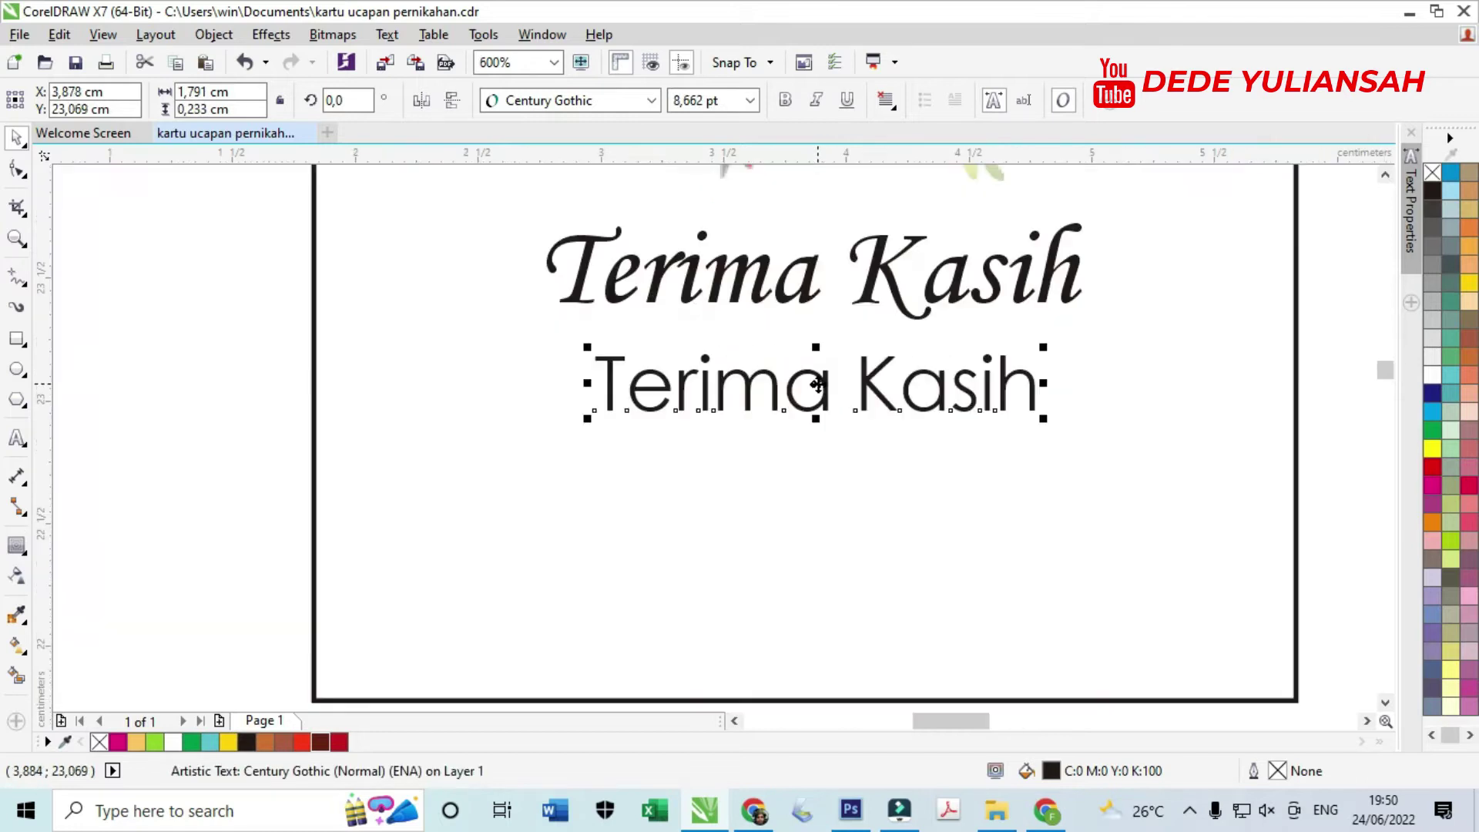
- Replace the lower copy's text with "Atas Kehadiran & Doa Restu"
double_click(818, 383)
key("ctrl+a")
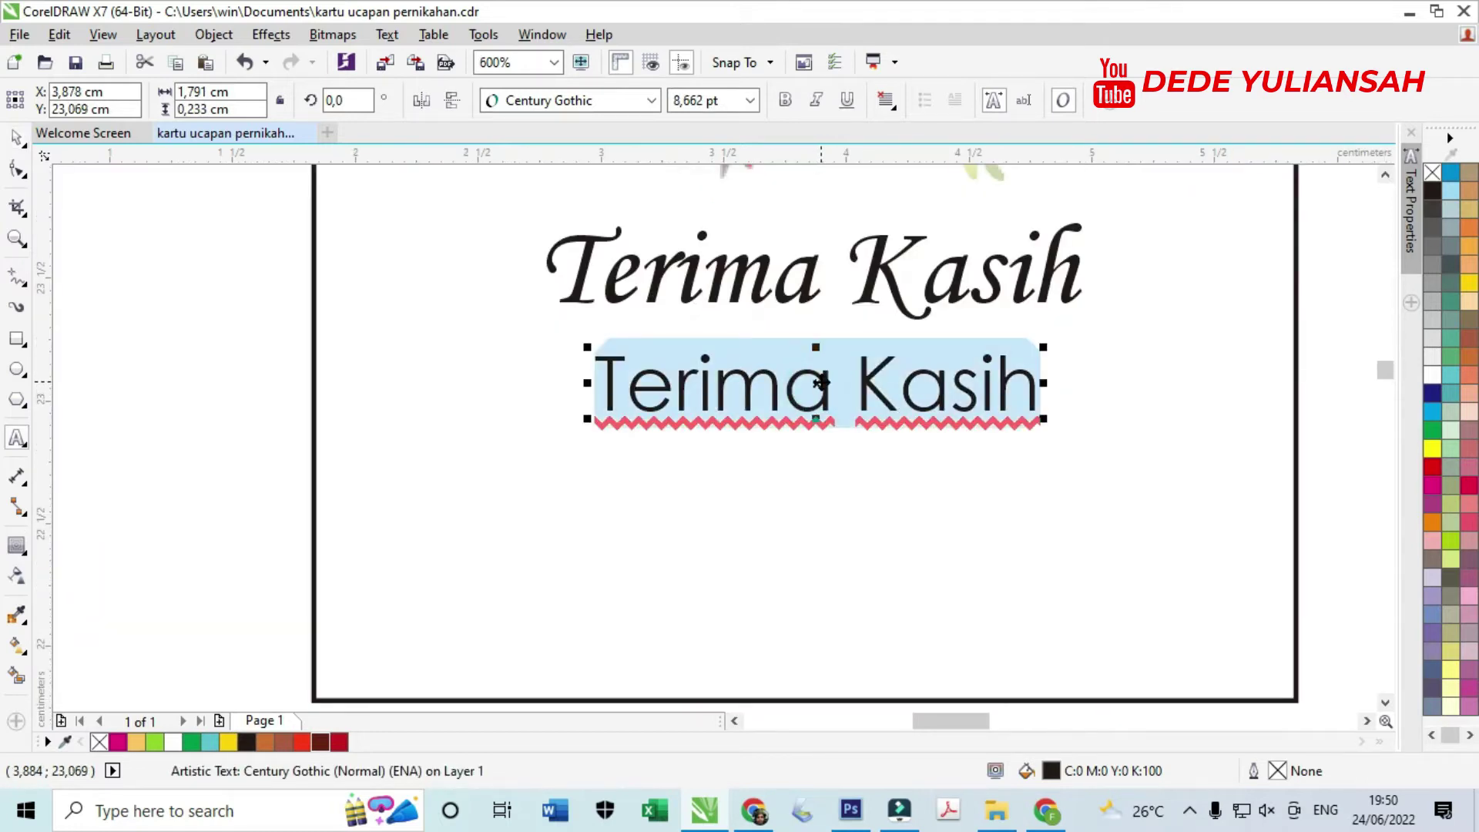
type("Atas")
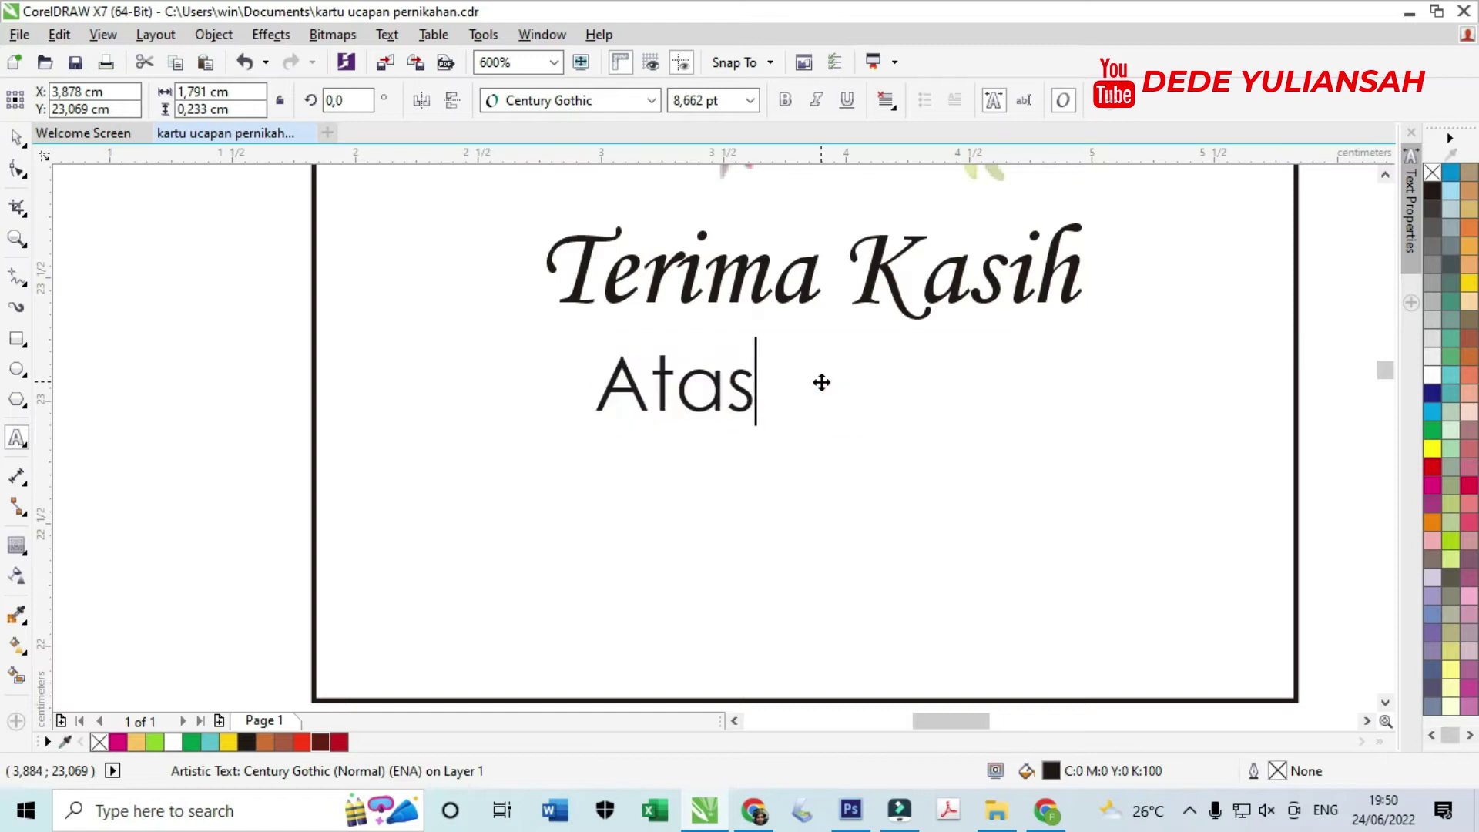
type(" Kehadiran")
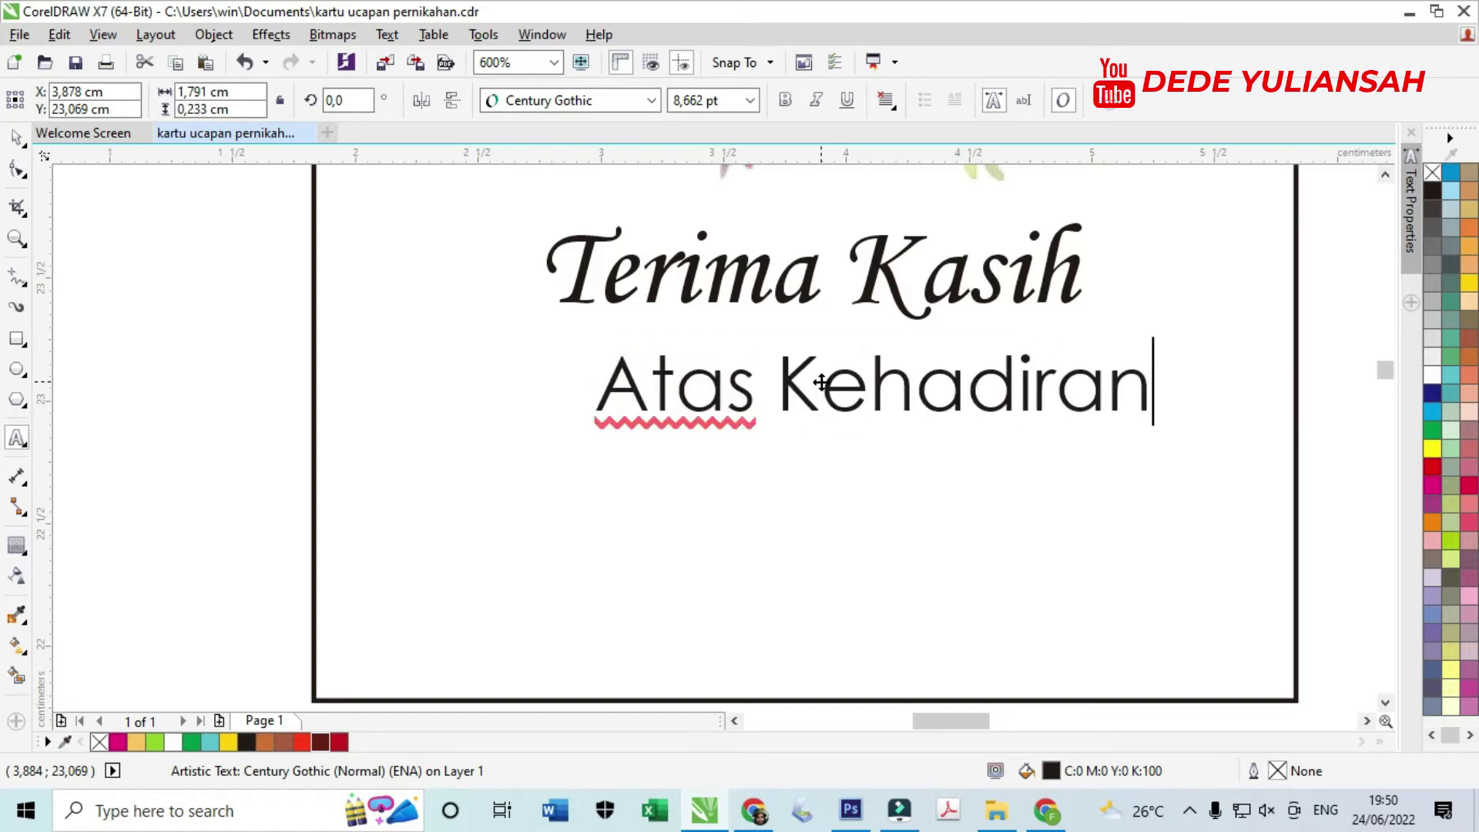
type(" & Doa Restu")
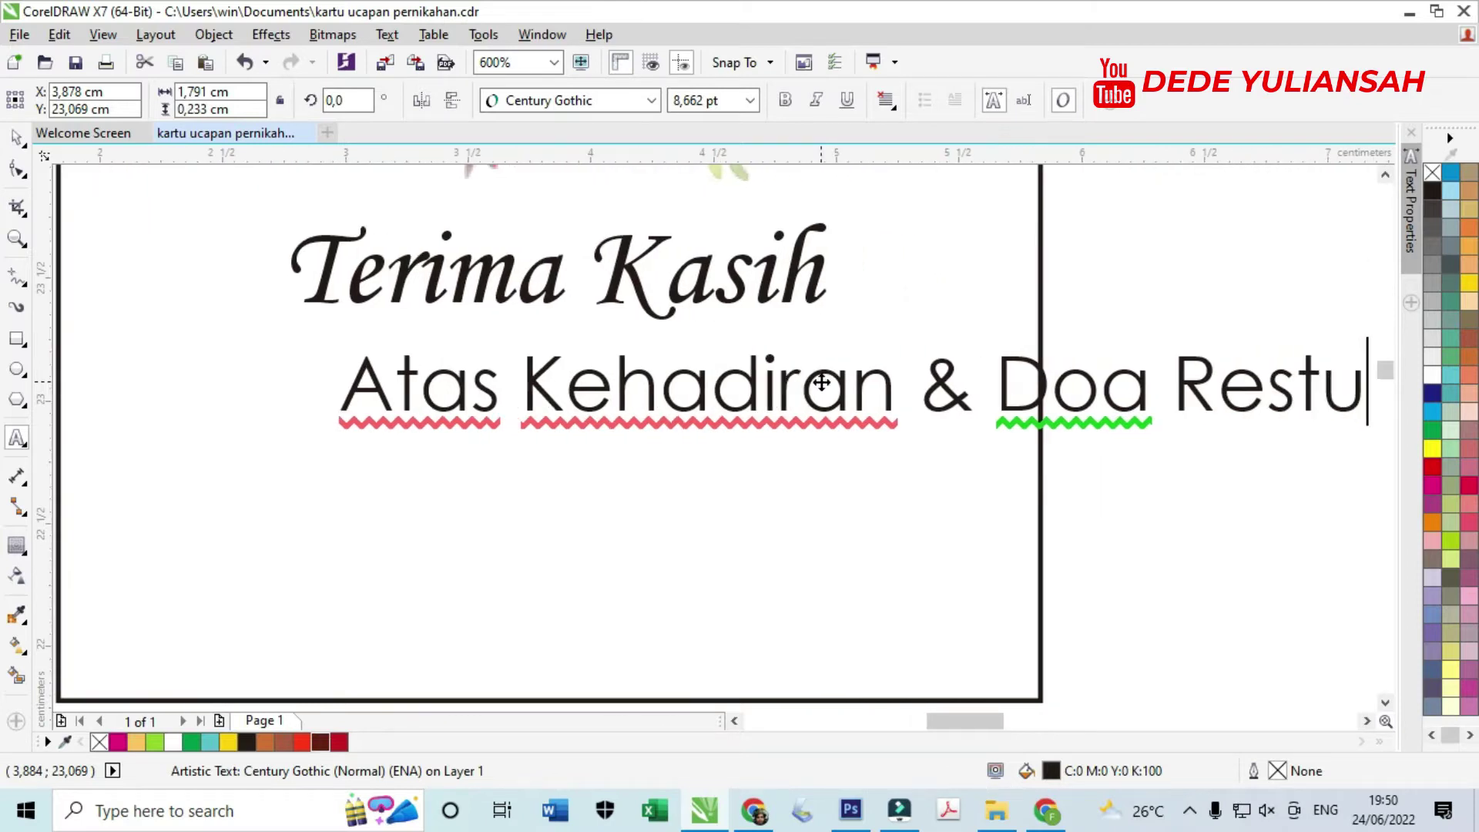
- Add a second line reading "Bapak/Ibu/Saudara/i" to the lower text
key("Return")
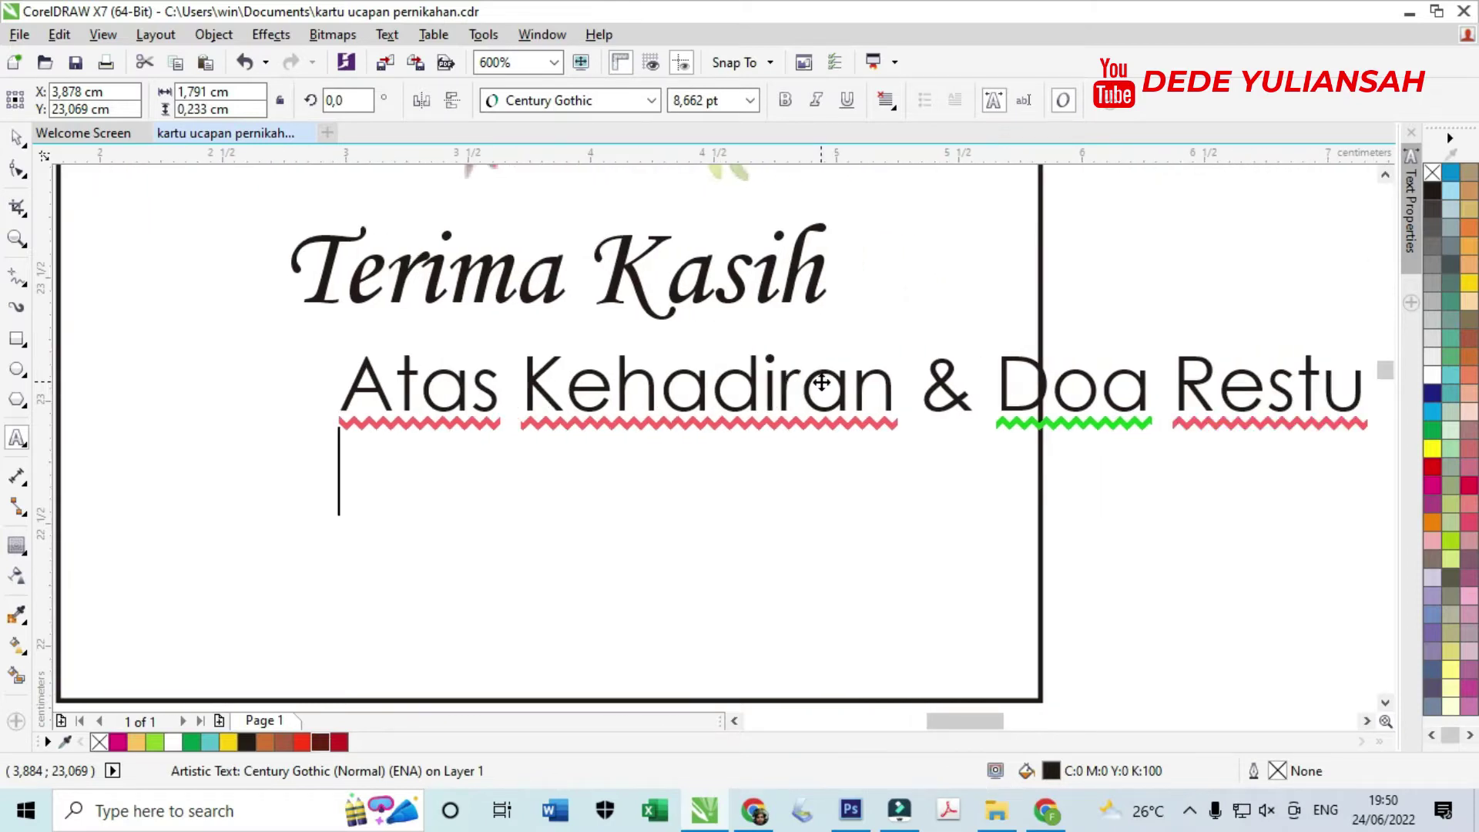
type("Baak/")
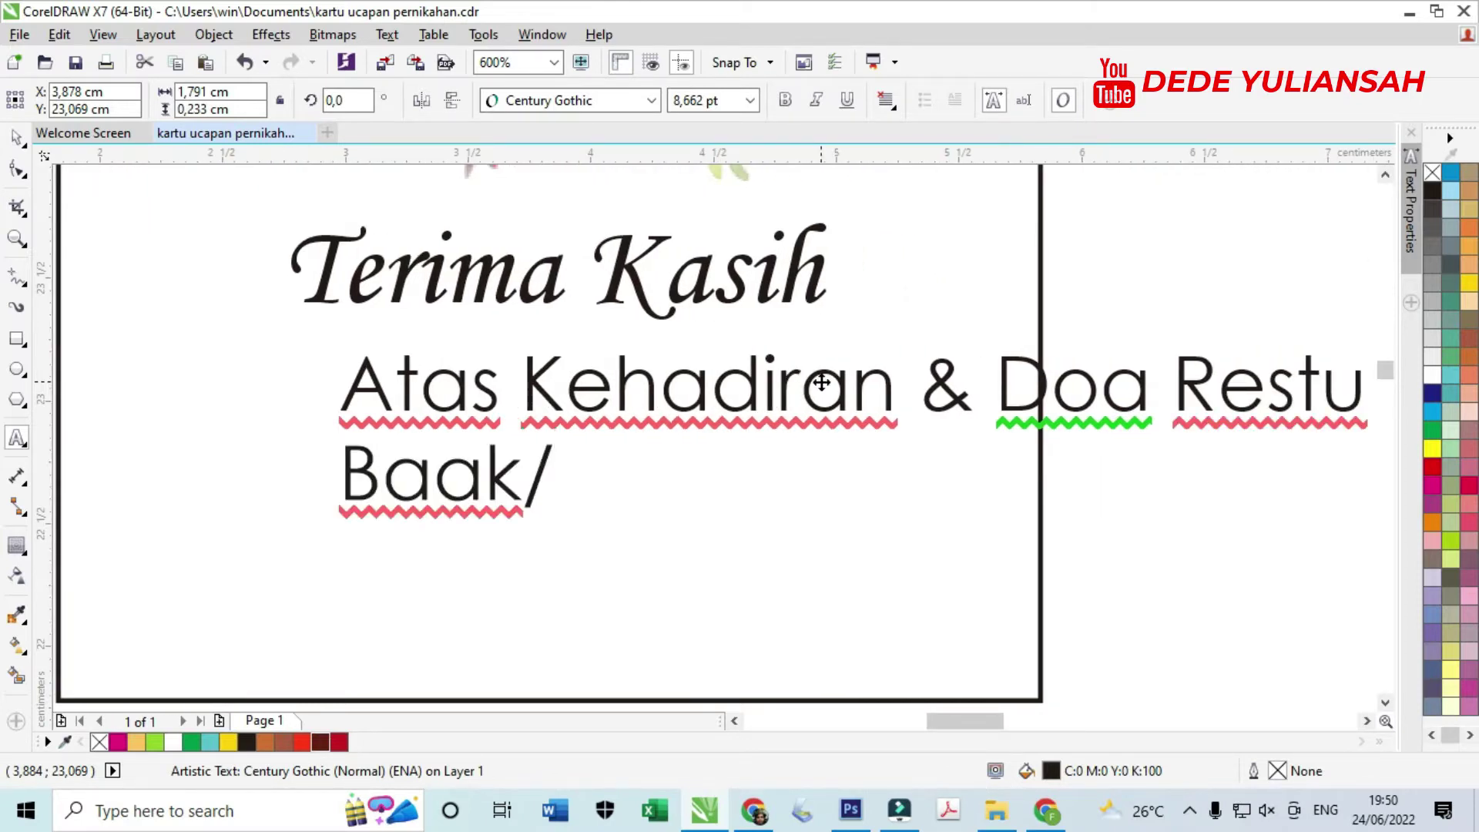
key("BackSpace")
key("BackSpace")
key("BackSpace")
type("pak/")
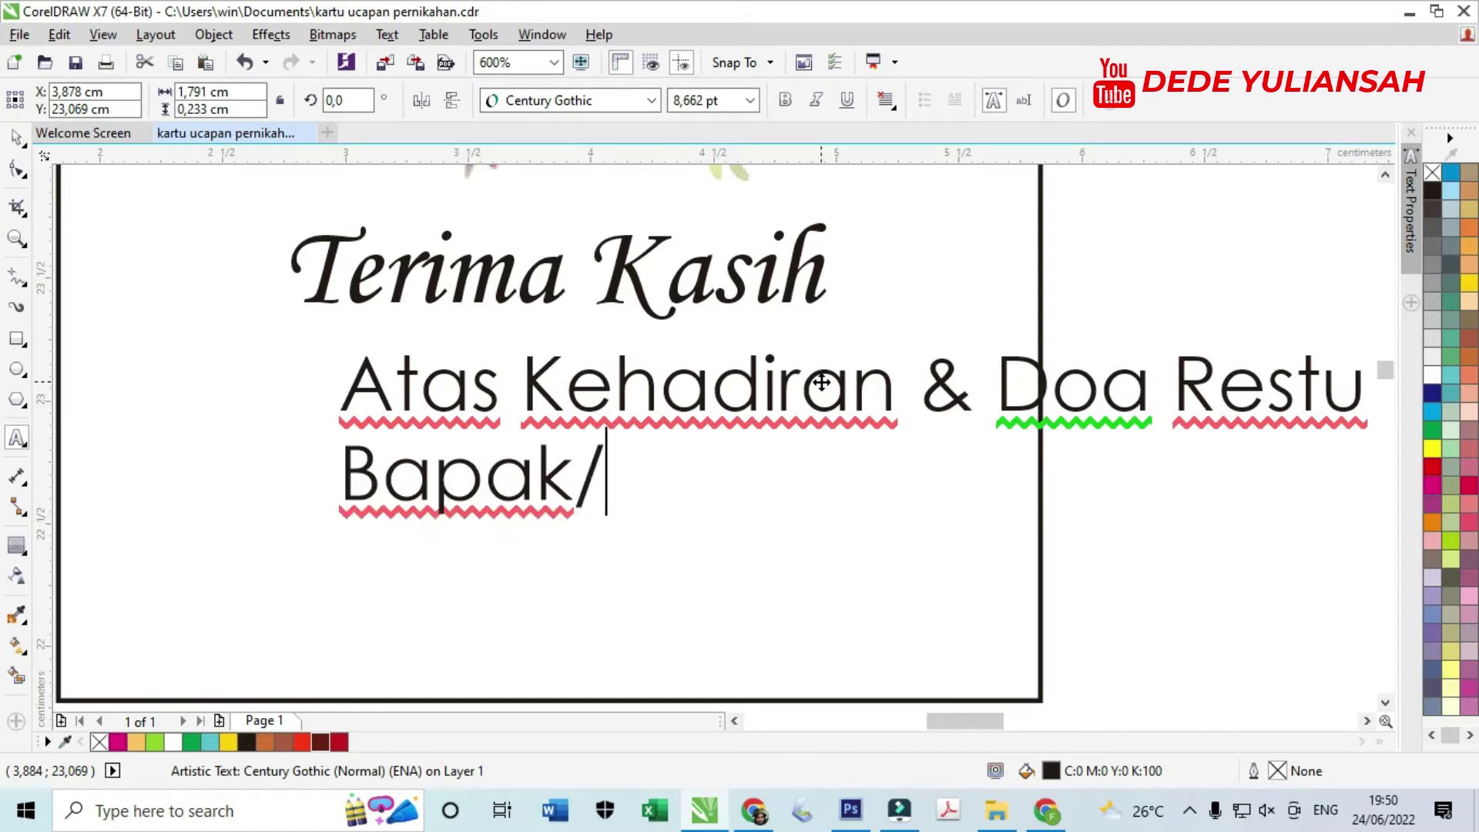
type("Ibu/")
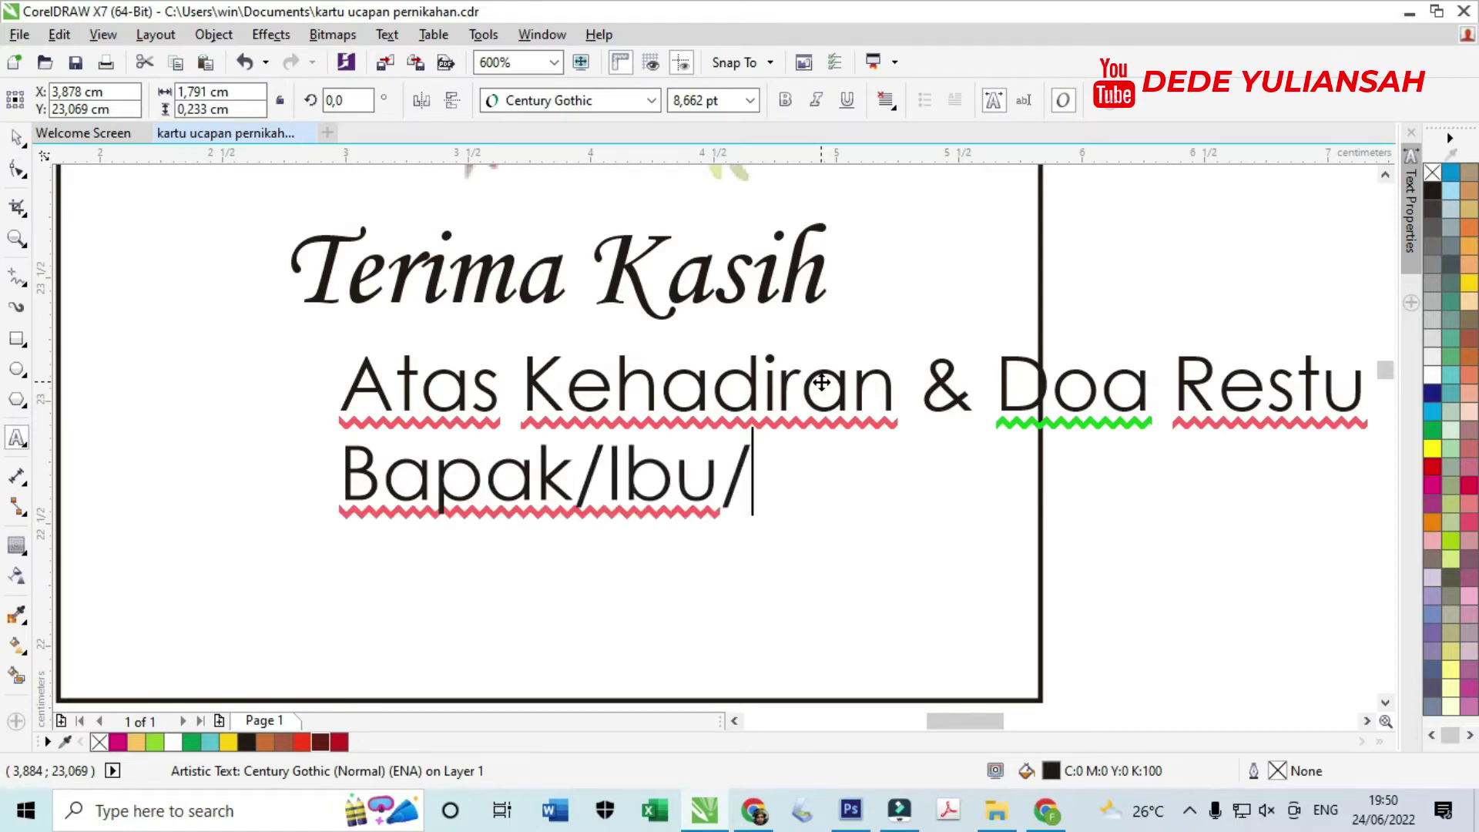
type("Sau")
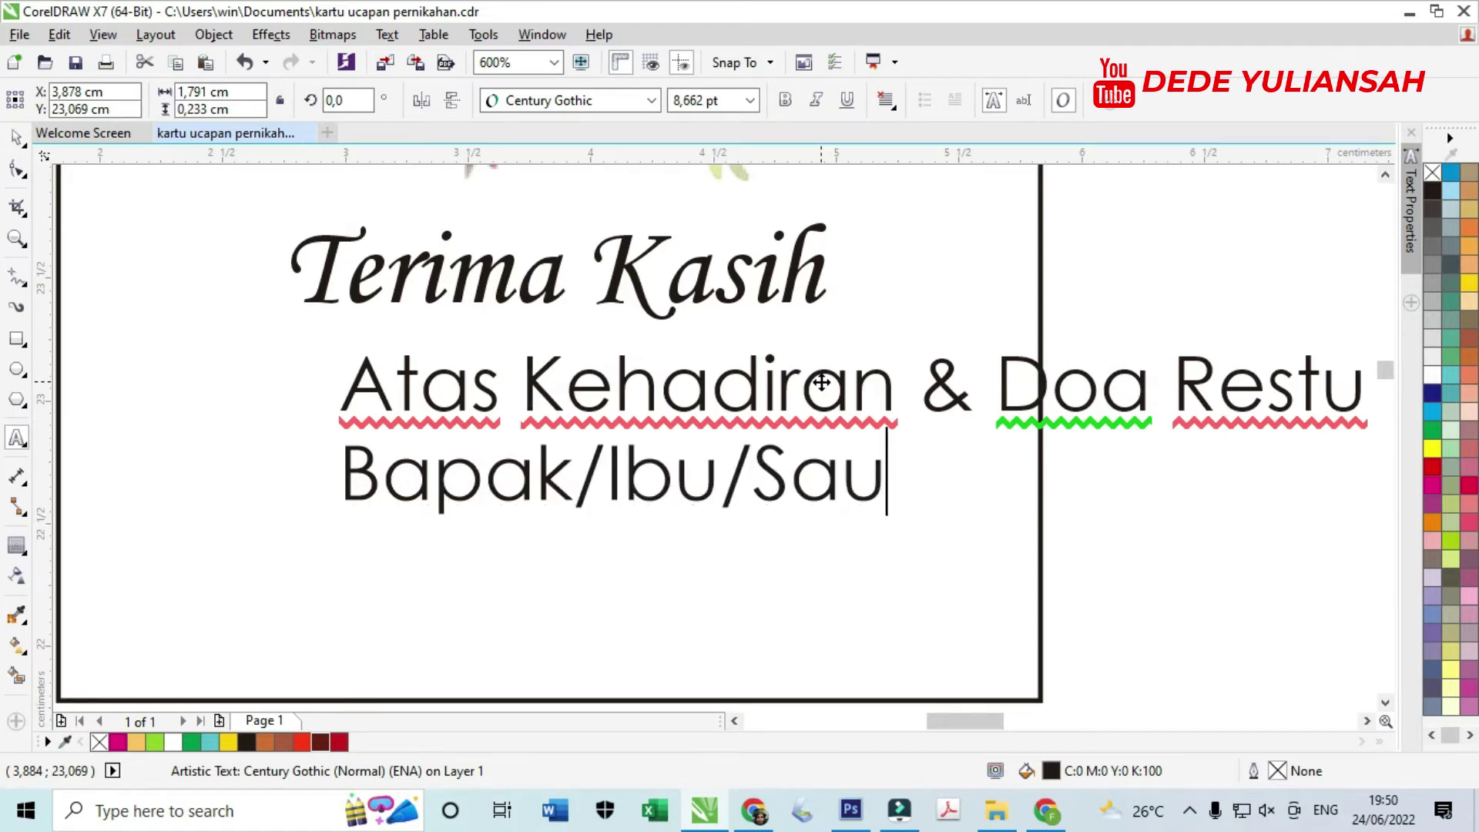
type("dara/i")
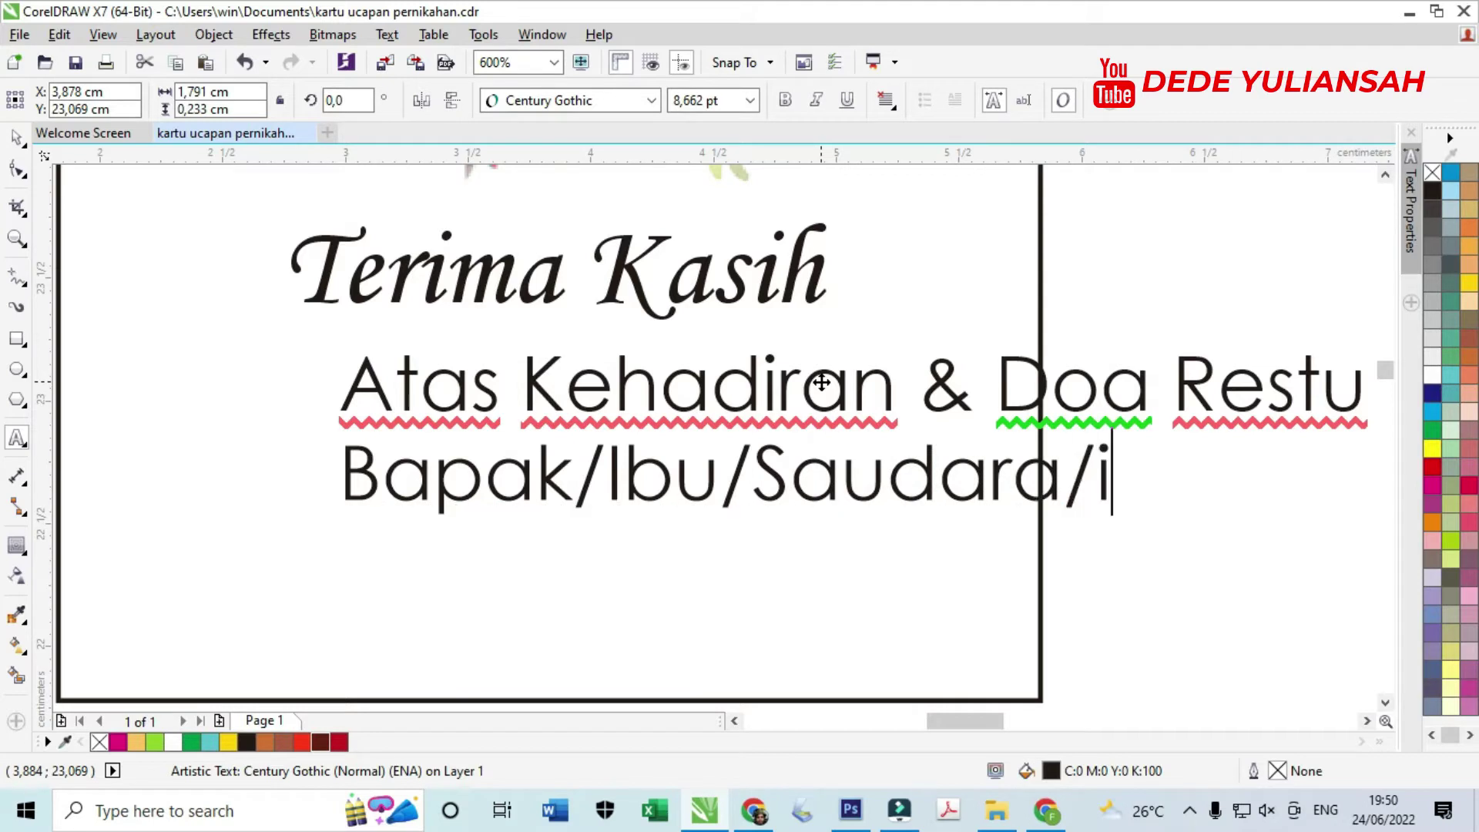
- Centre-align the two-line message, scale it to about 7.3 pt, and place it under "Terima Kasih" within the card
left_click(17, 137)
left_click(882, 114)
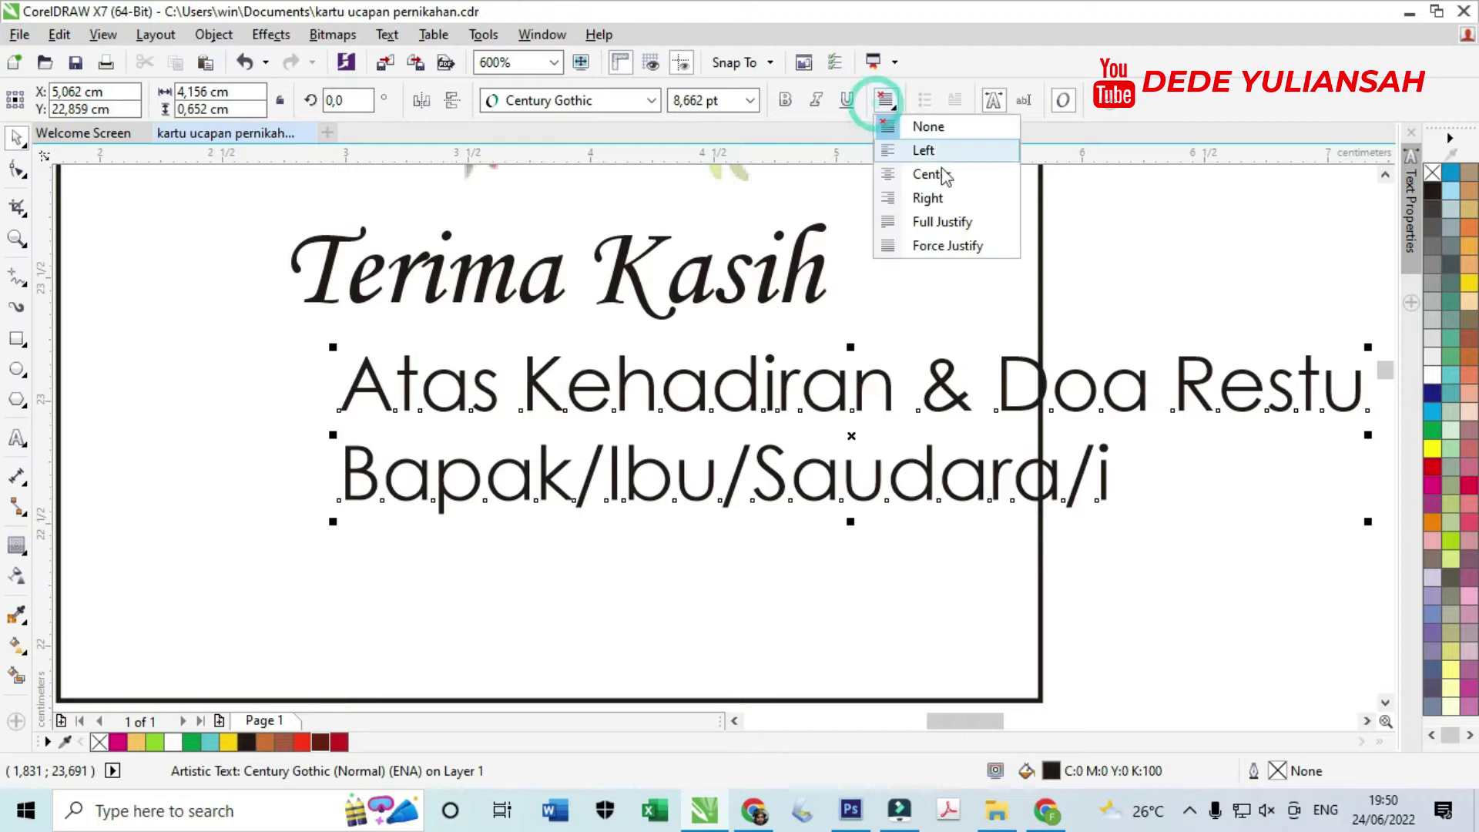
left_click(920, 161)
scroll(688, 431, "down", 2)
left_click_drag(999, 461, 864, 438)
left_click_drag(743, 393, 665, 388)
left_click_drag(788, 432, 817, 466)
left_click(970, 446)
scroll(589, 355, "up", 2)
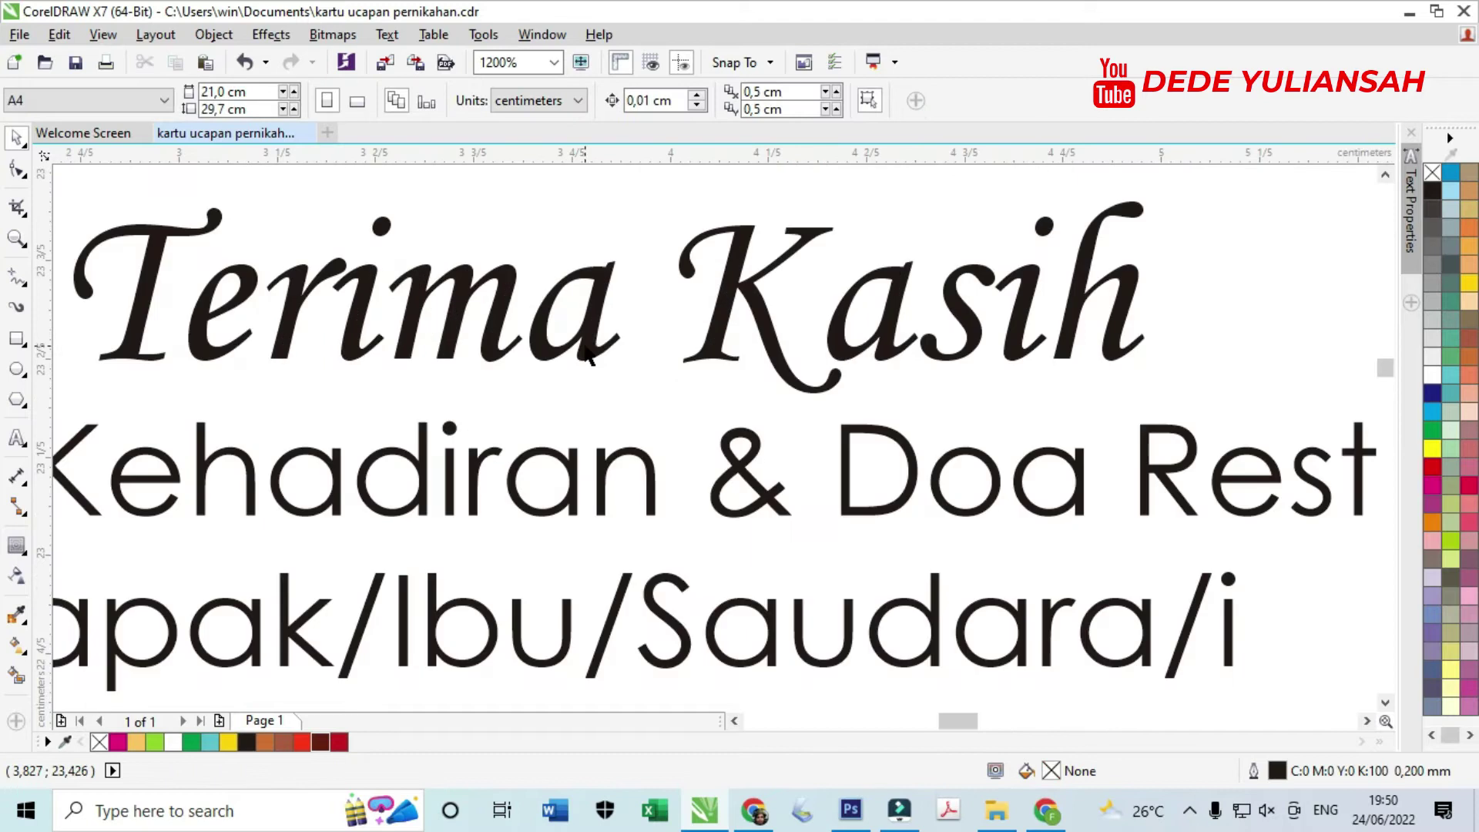
left_click(600, 351)
scroll(715, 287, "down", 1)
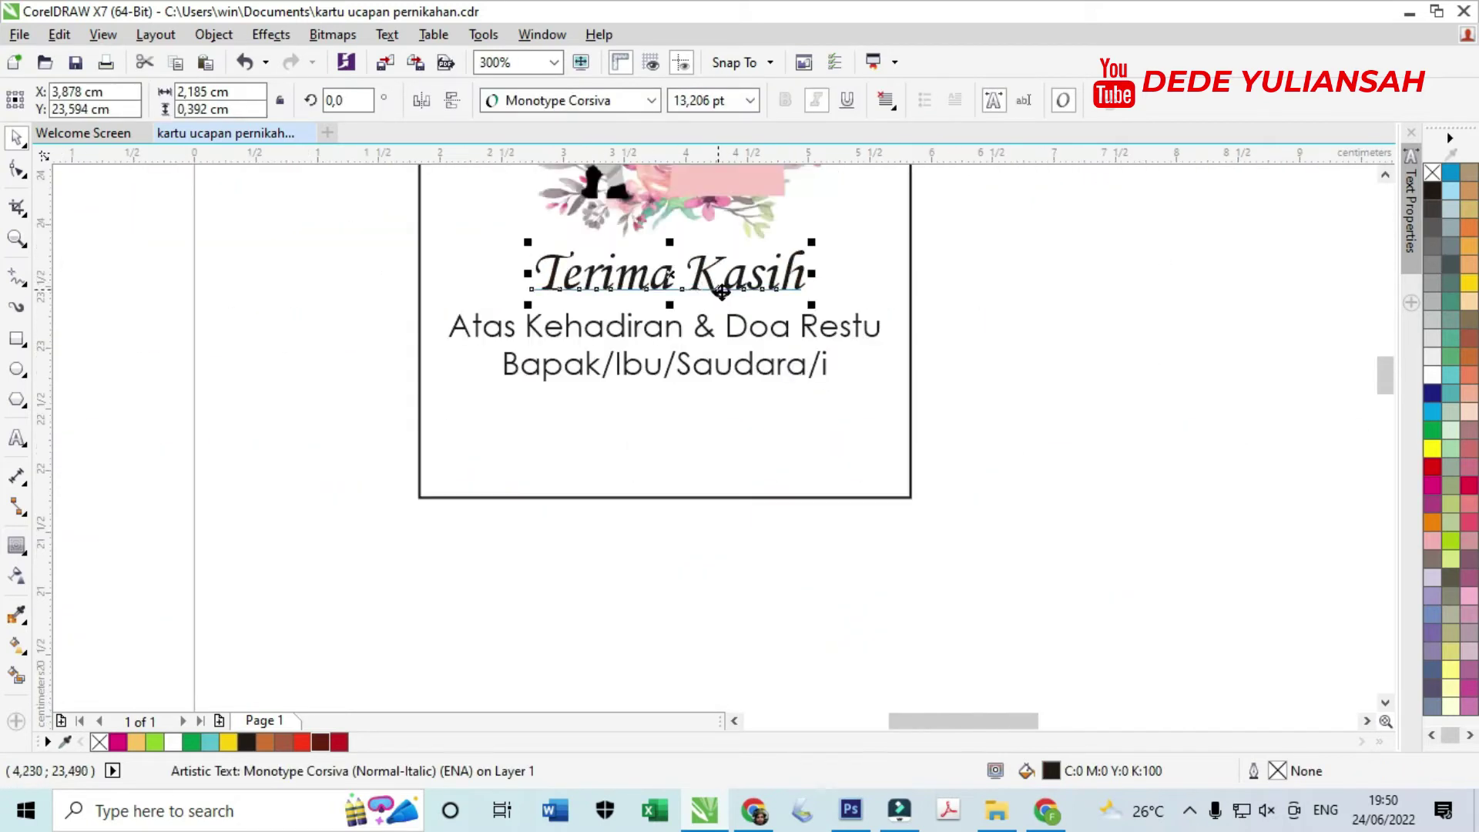
left_click(957, 378)
- Duplicate the two-line message below itself and replace the copy's text with the couple's first names joined by "&"
left_click_drag(663, 331, 678, 412)
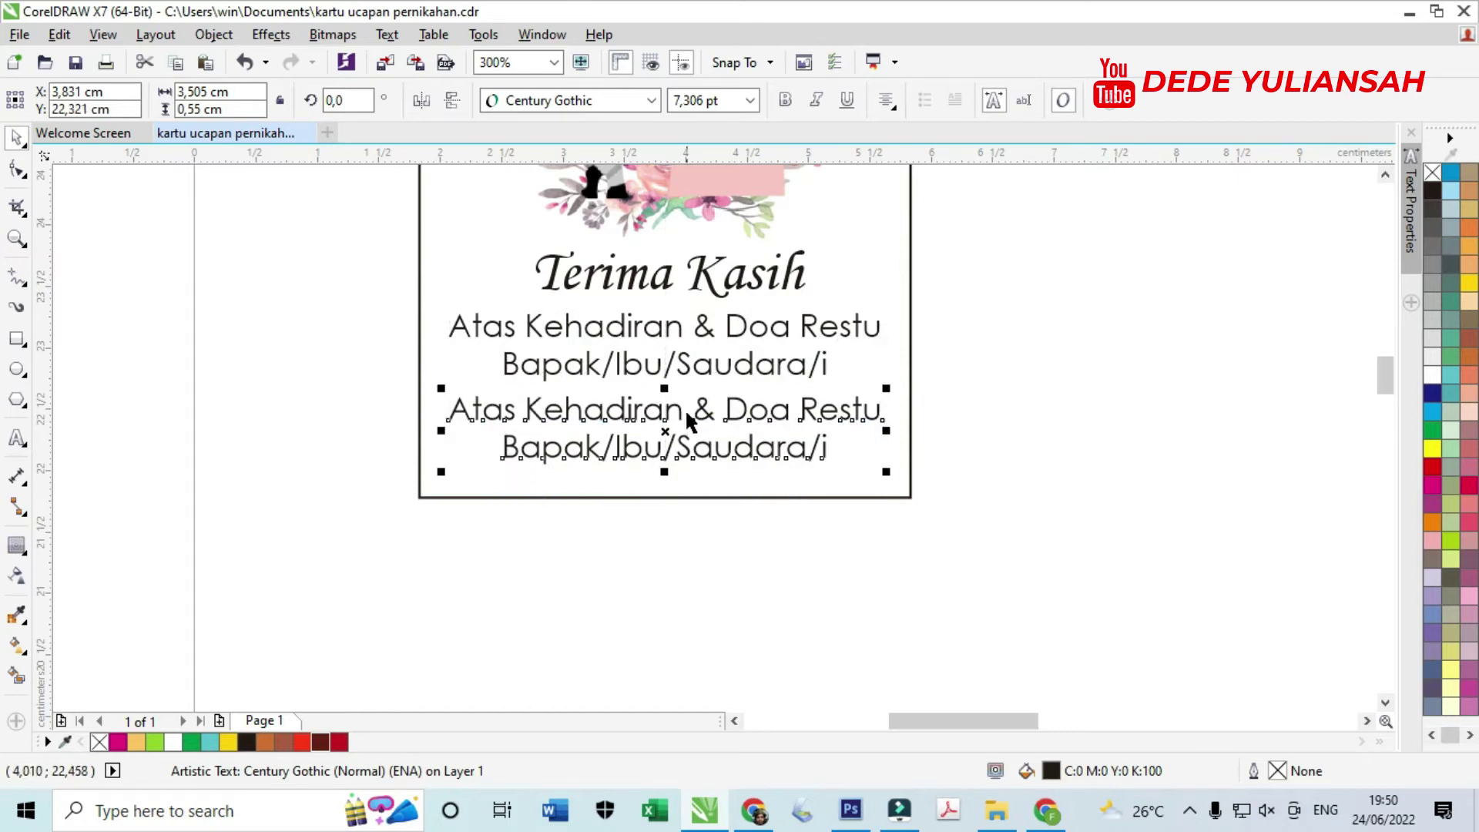
double_click(677, 407)
key("ctrl+a")
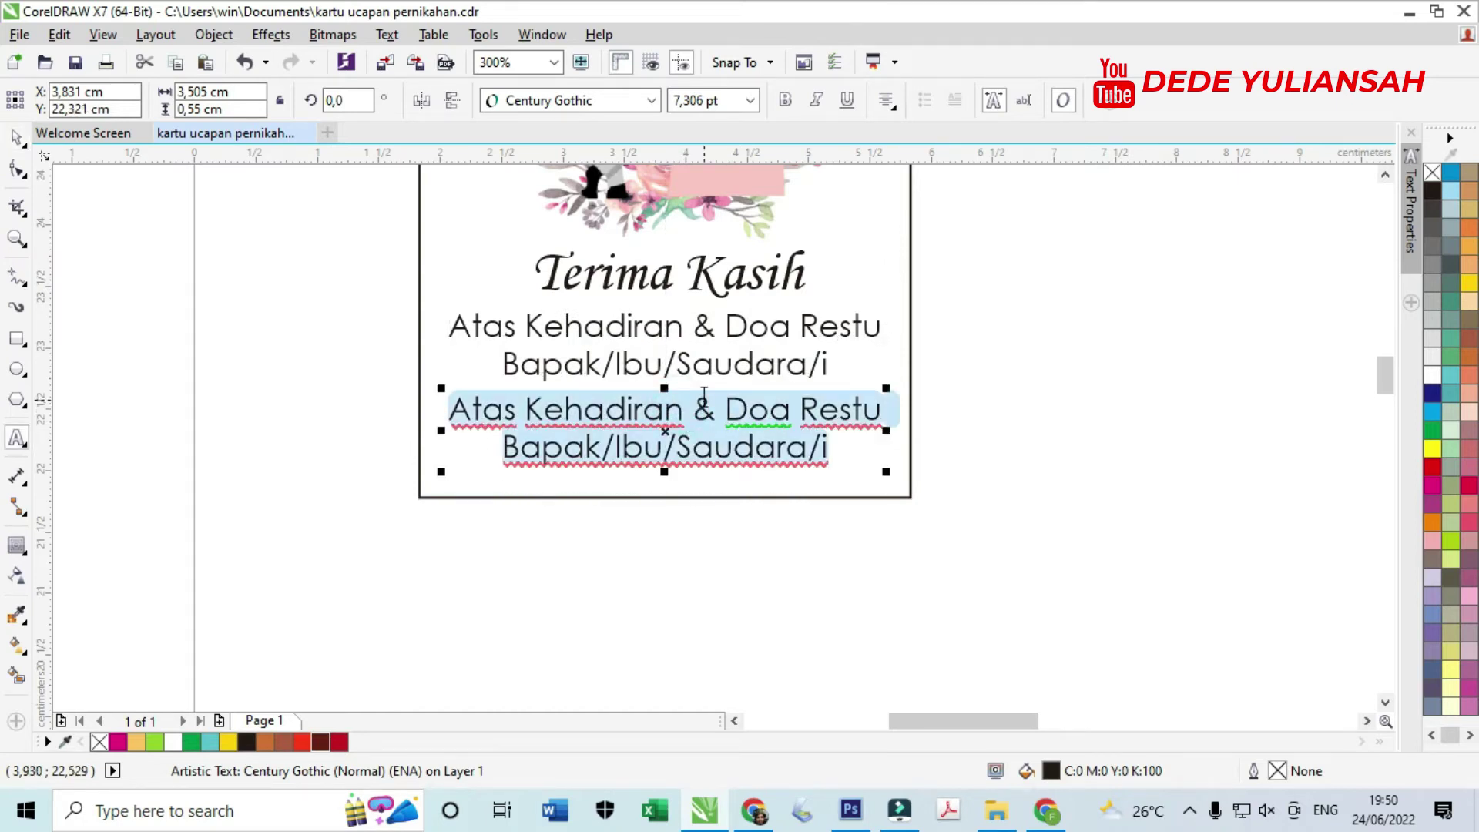
type("De")
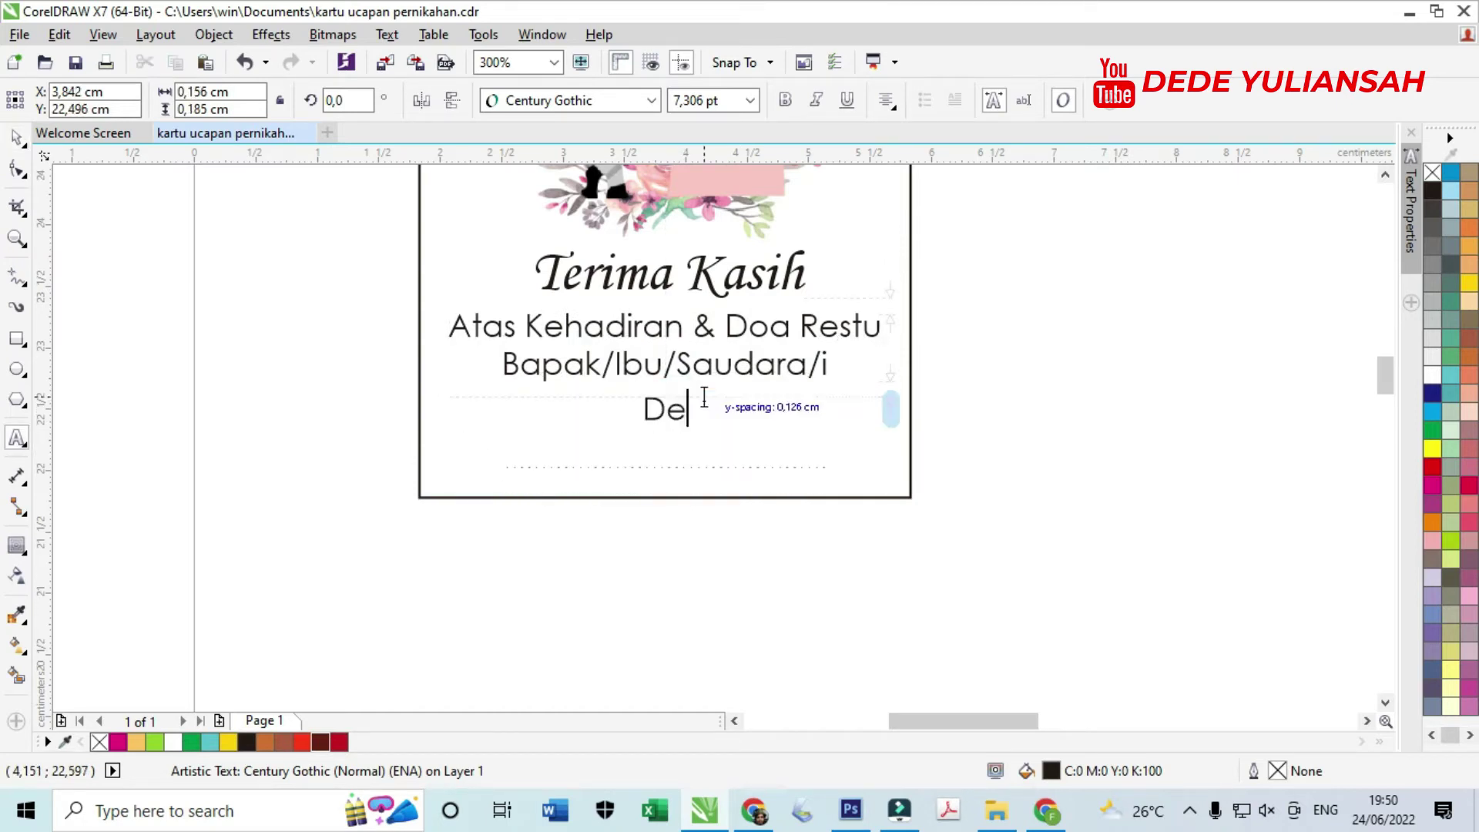
type("wi & Rara")
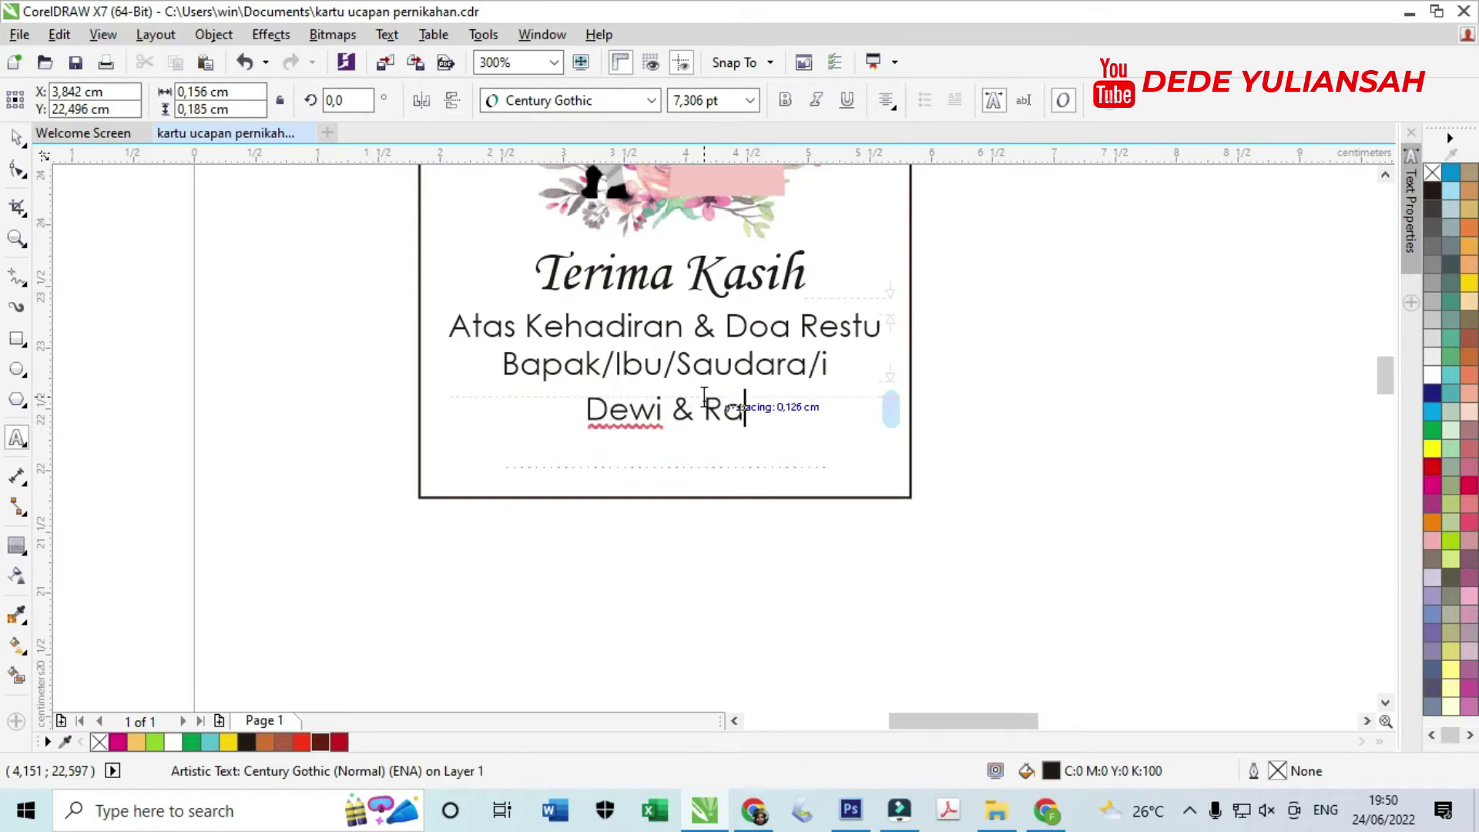
left_click(16, 137)
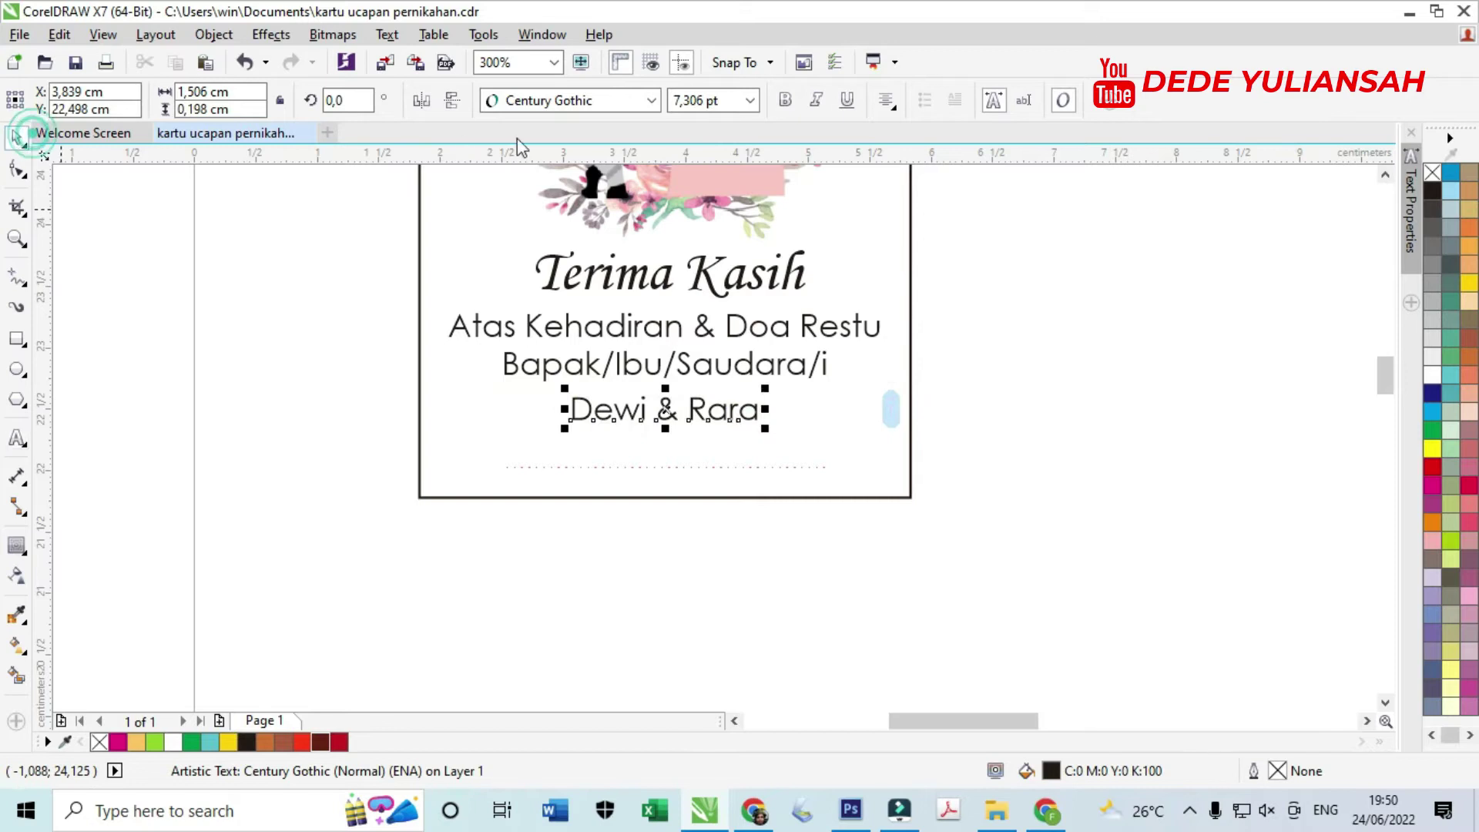
- Set the couple's names in the Yananeska Personal Use font and fill them with magenta (M:100)
left_click(588, 101)
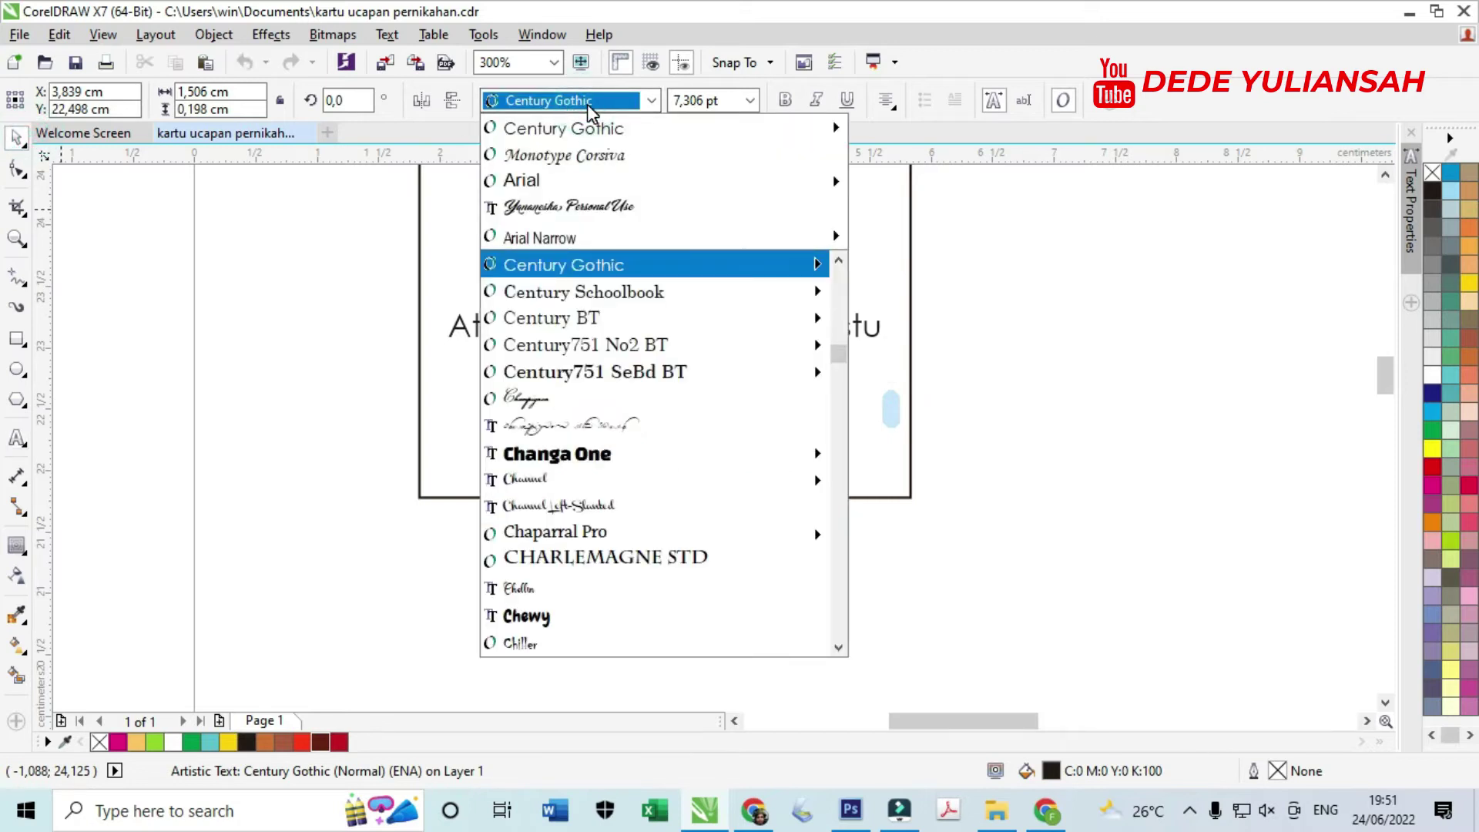
scroll(662, 339, "up", 9)
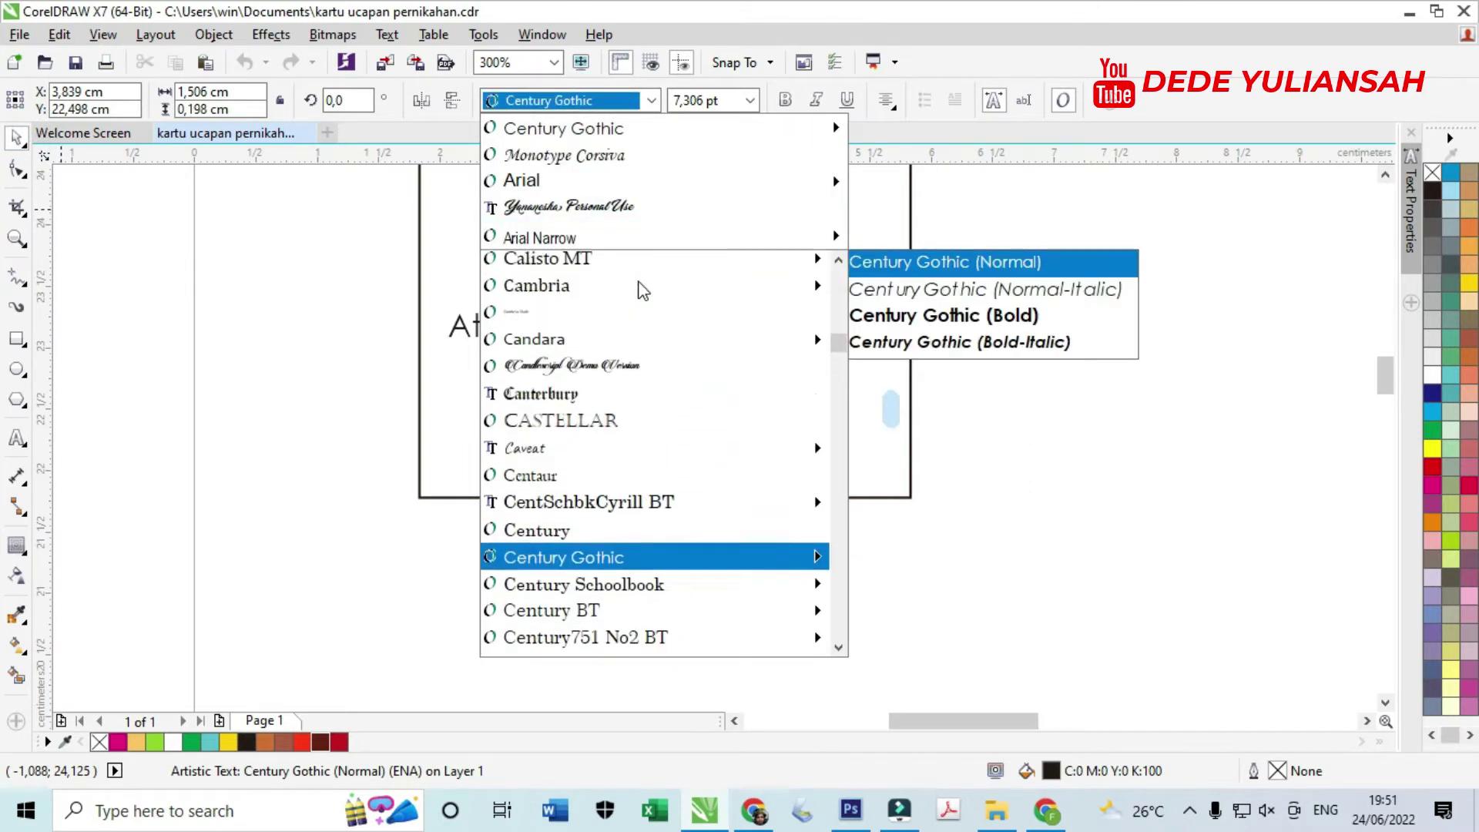
scroll(662, 339, "up", 4)
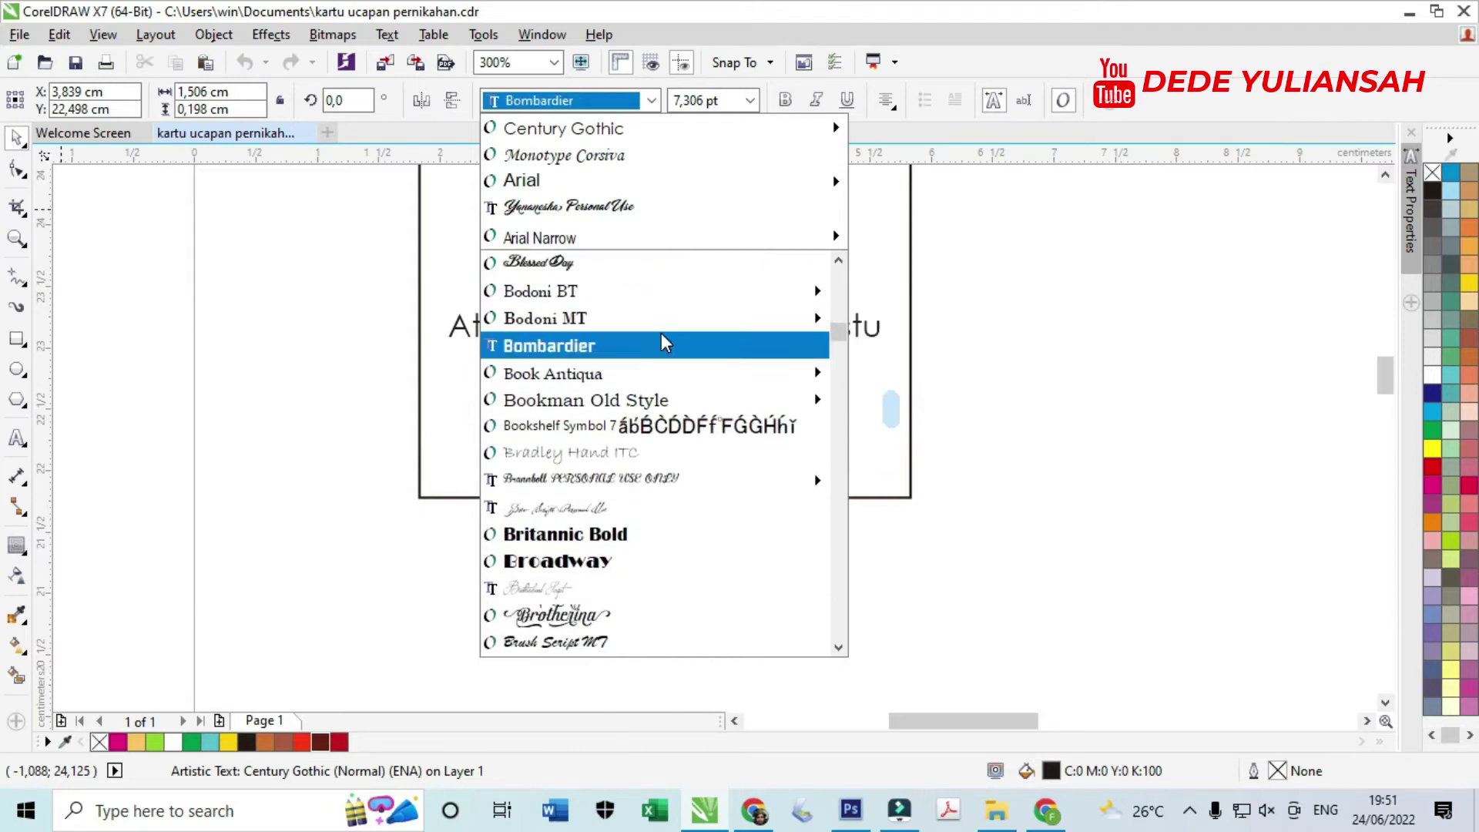
scroll(693, 362, "up", 4)
scroll(739, 394, "up", 2)
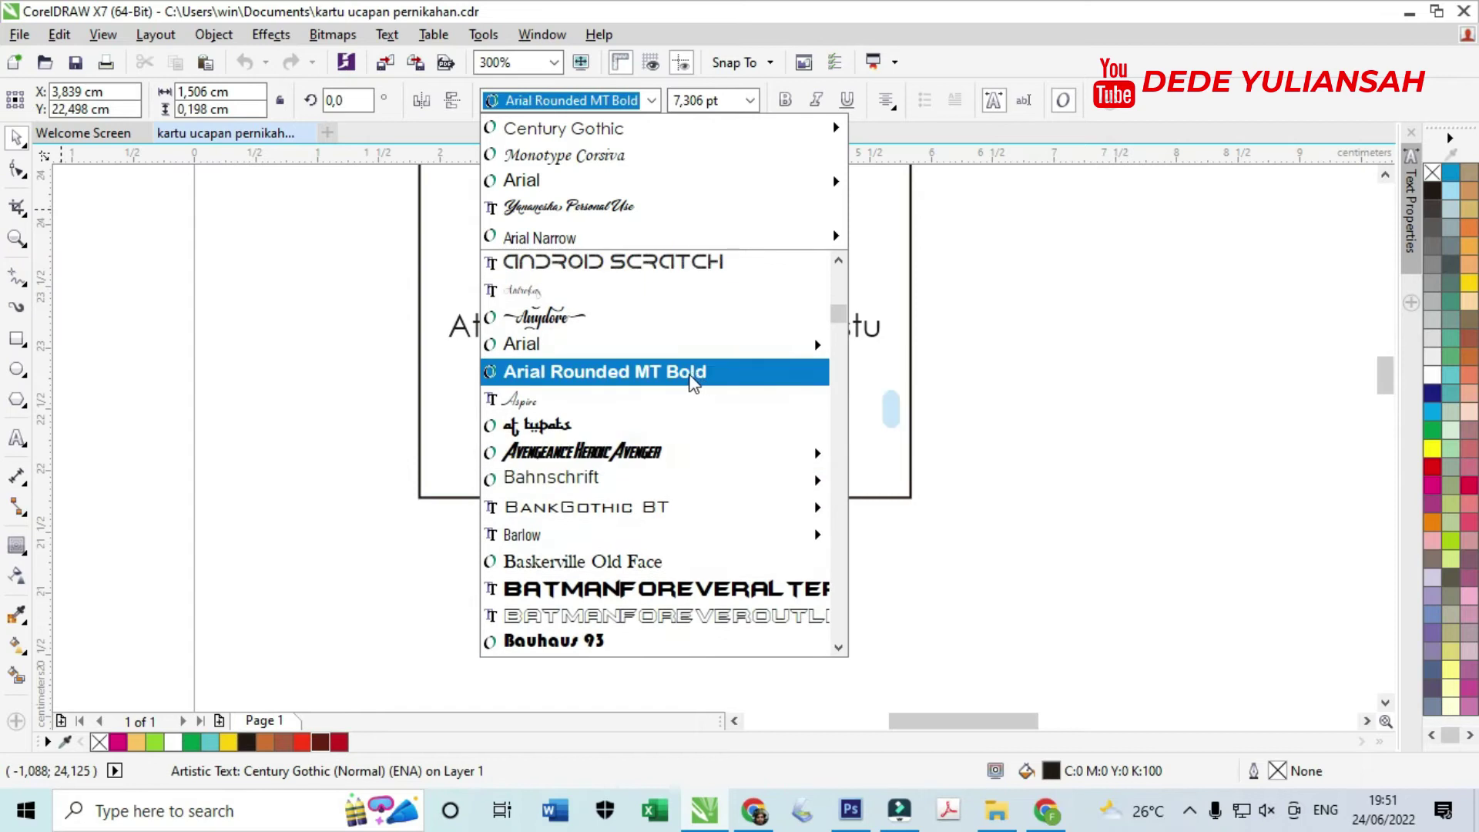
left_click_drag(836, 281, 835, 254)
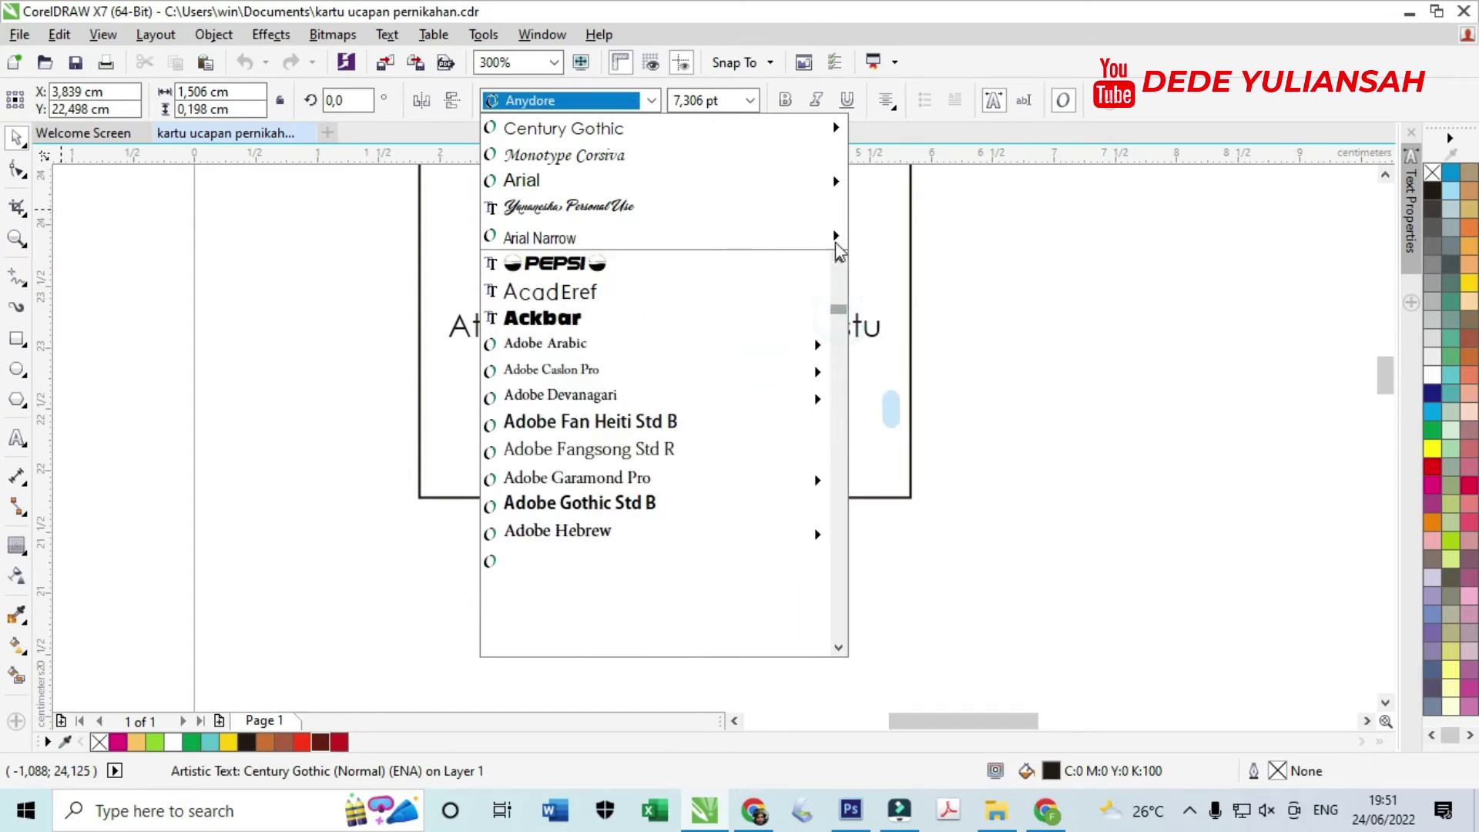
left_click(817, 206)
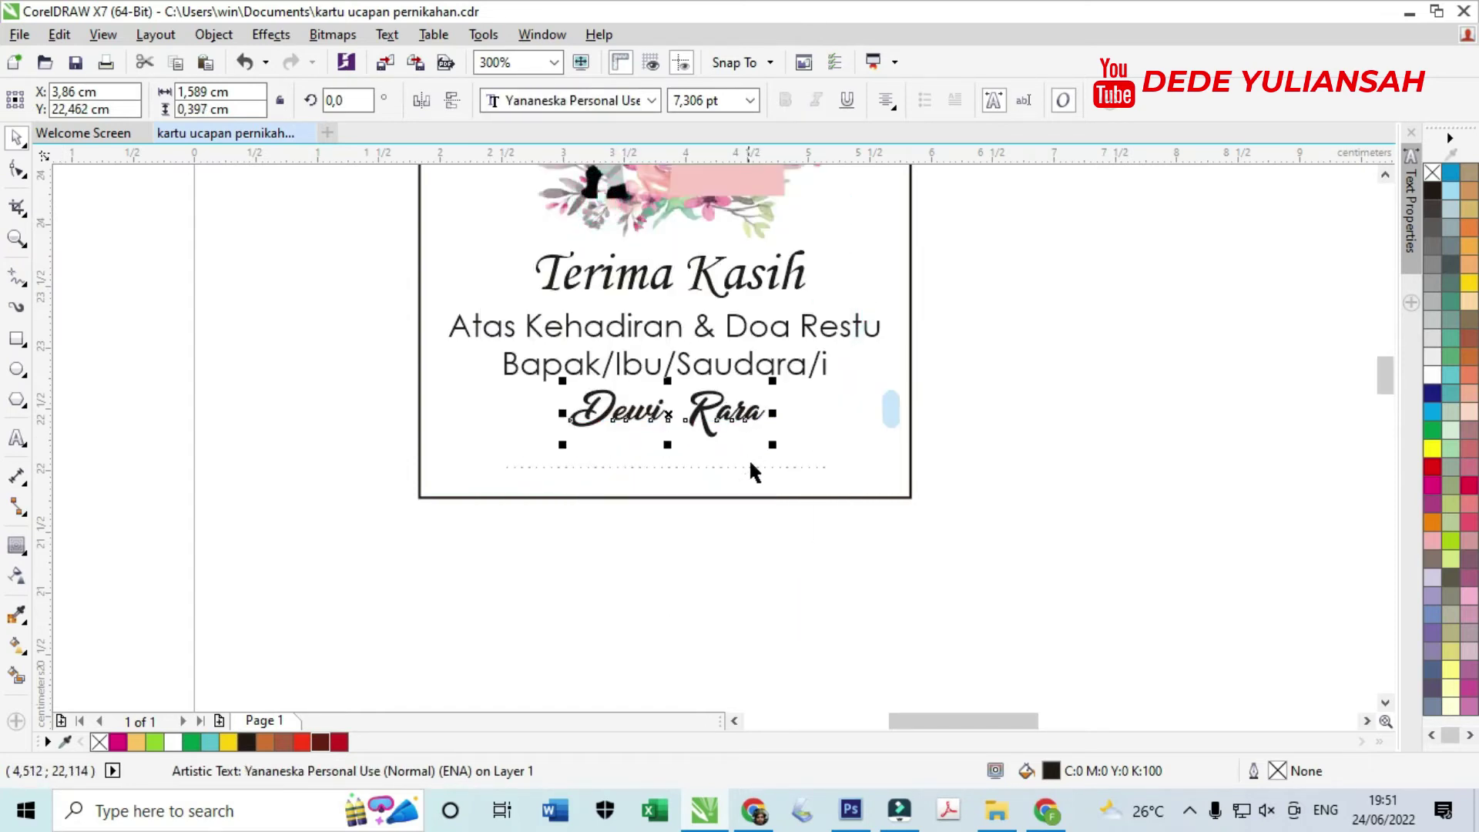
left_click(1430, 485)
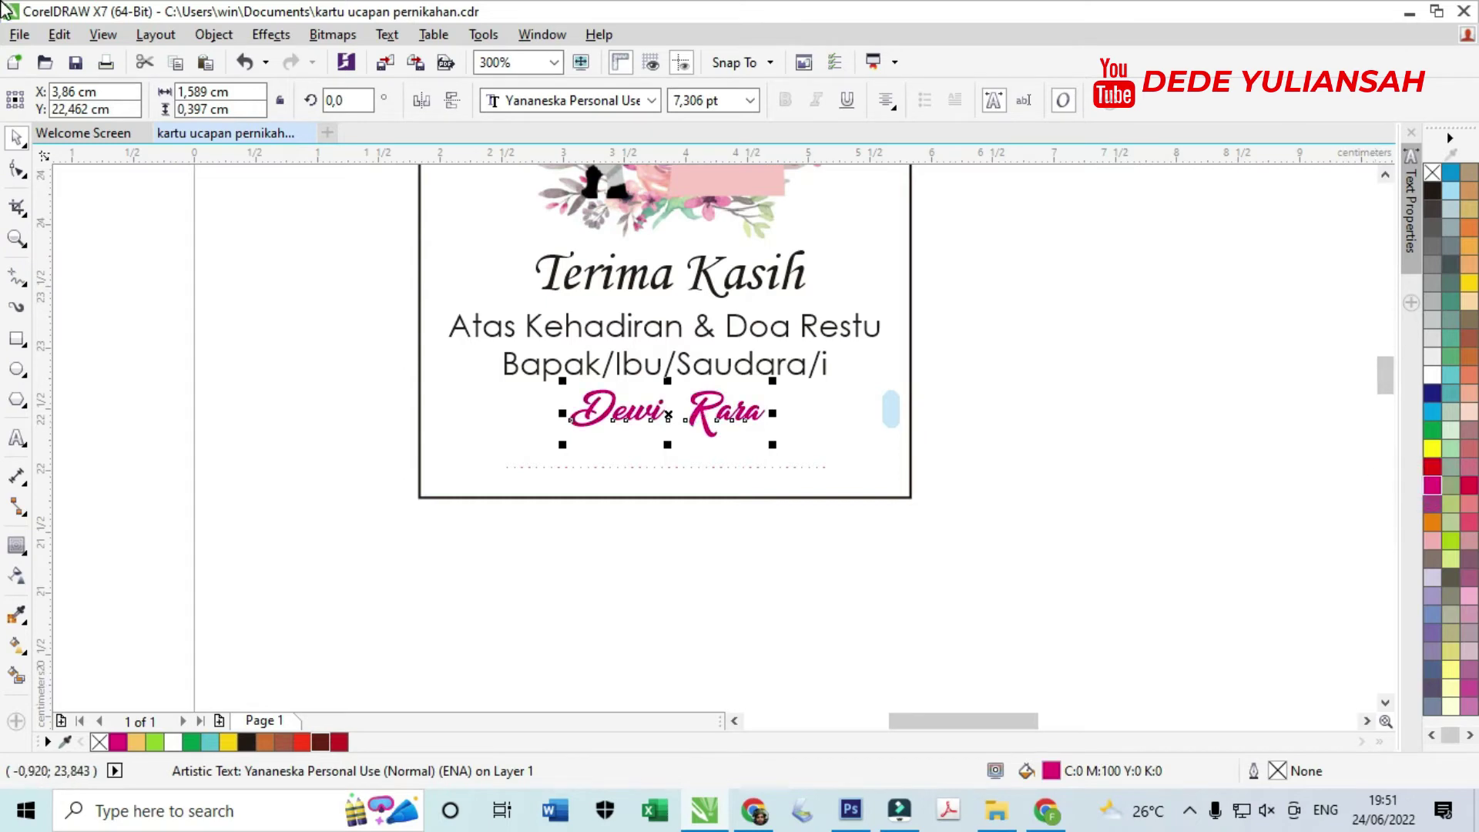
- Scale the couple illustration and floral wreath down slightly together and move them up within the card
scroll(755, 344, "down", 3)
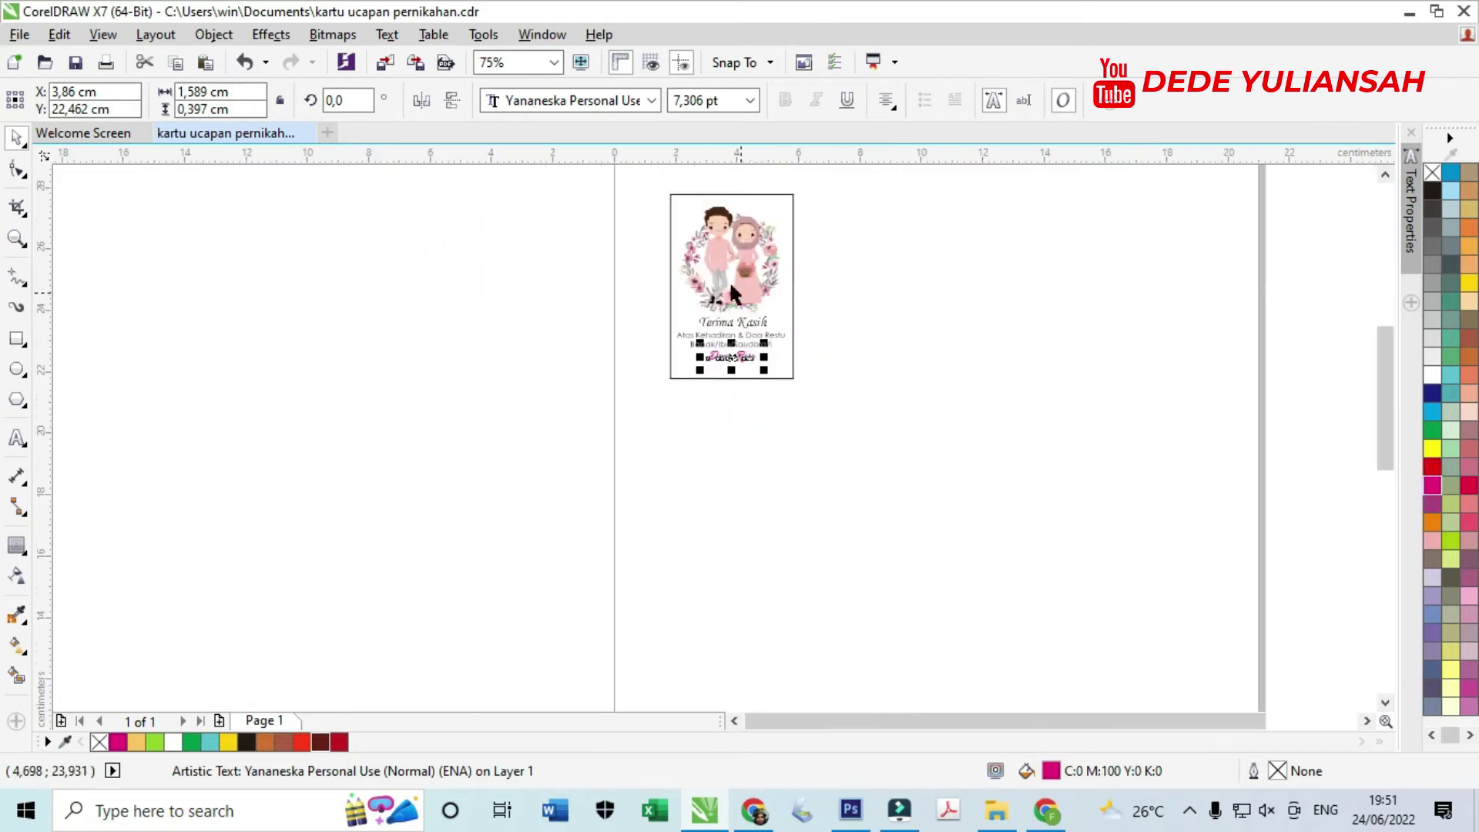
left_click_drag(632, 193, 819, 320)
scroll(815, 346, "up", 3)
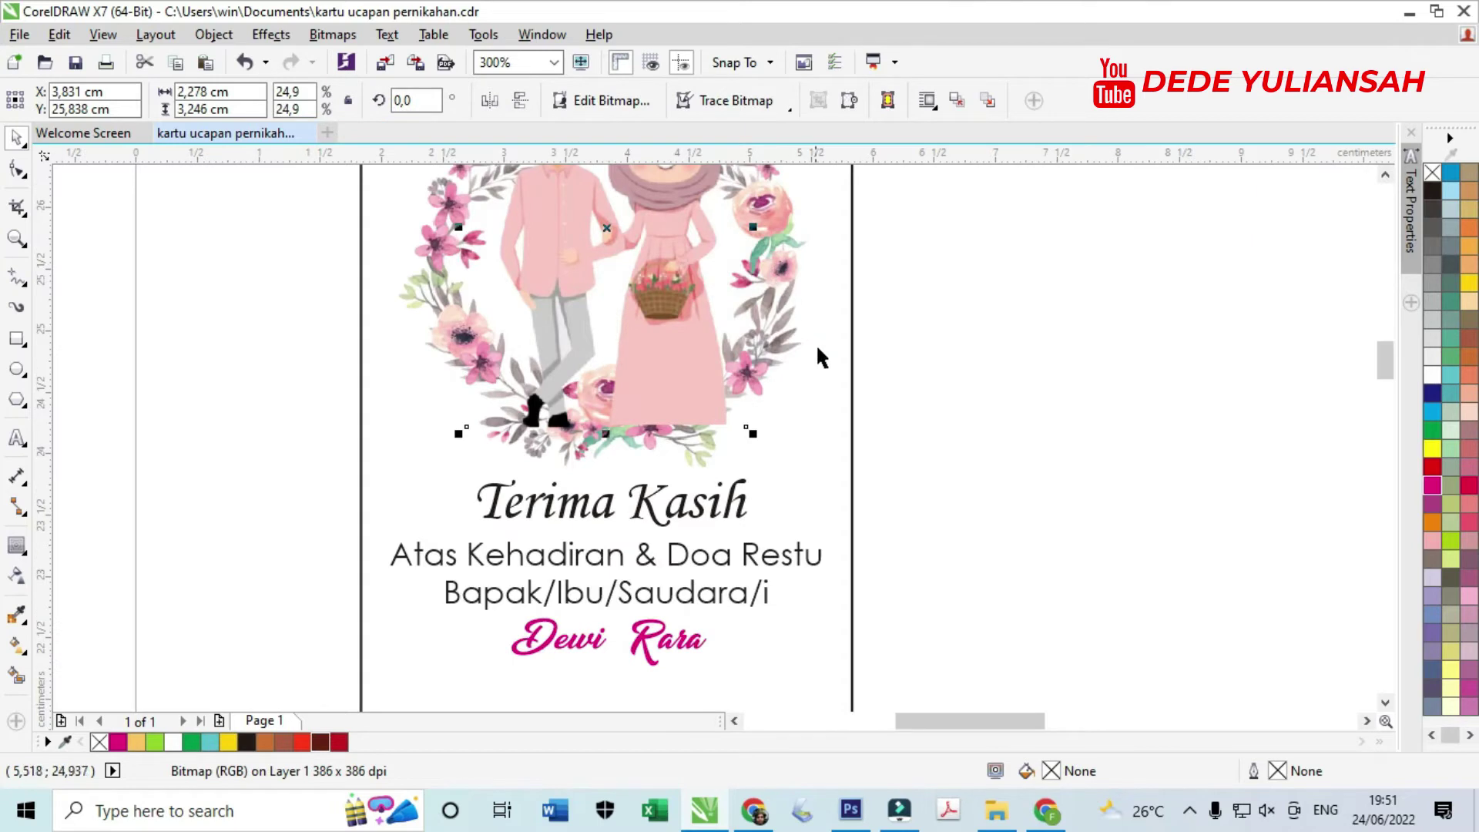
left_click(795, 329, "shift")
left_click_drag(830, 491, 779, 459)
scroll(761, 432, "down", 1)
scroll(698, 309, "up", 1)
left_click_drag(698, 309, 701, 284)
- Move the text lines up closer to the wreath and place the couple's names just beneath the two-line message
scroll(701, 284, "down", 1)
left_click(909, 468)
left_click_drag(501, 429, 838, 529)
scroll(716, 481, "up", 1)
left_click_drag(720, 458, 720, 410)
left_click(1069, 579)
left_click_drag(742, 596, 727, 553)
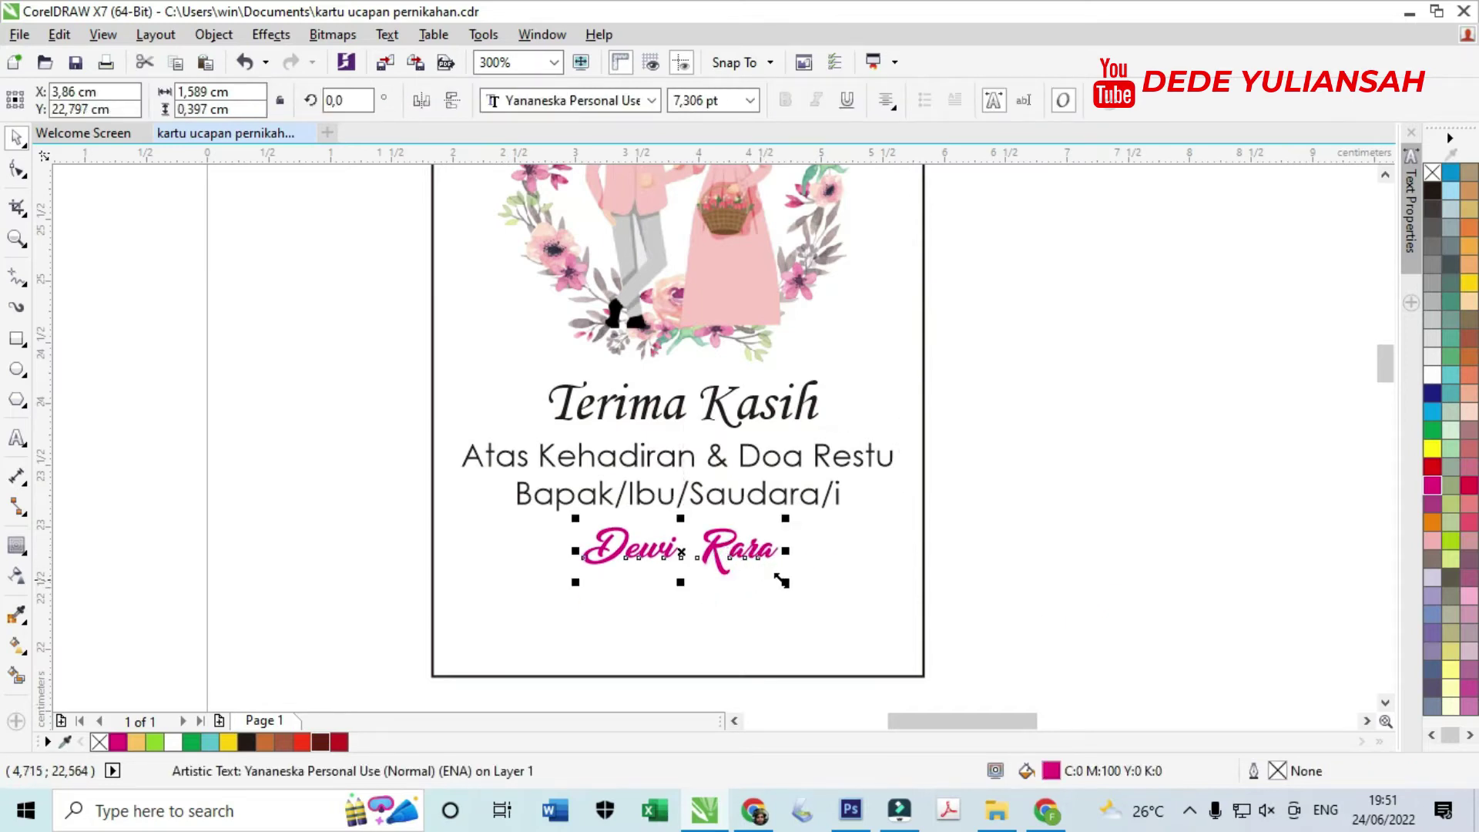
- Try Monotype Corsiva and Montez on the ampersand between the names, and set it in Microsoft JhengHei
double_click(703, 547)
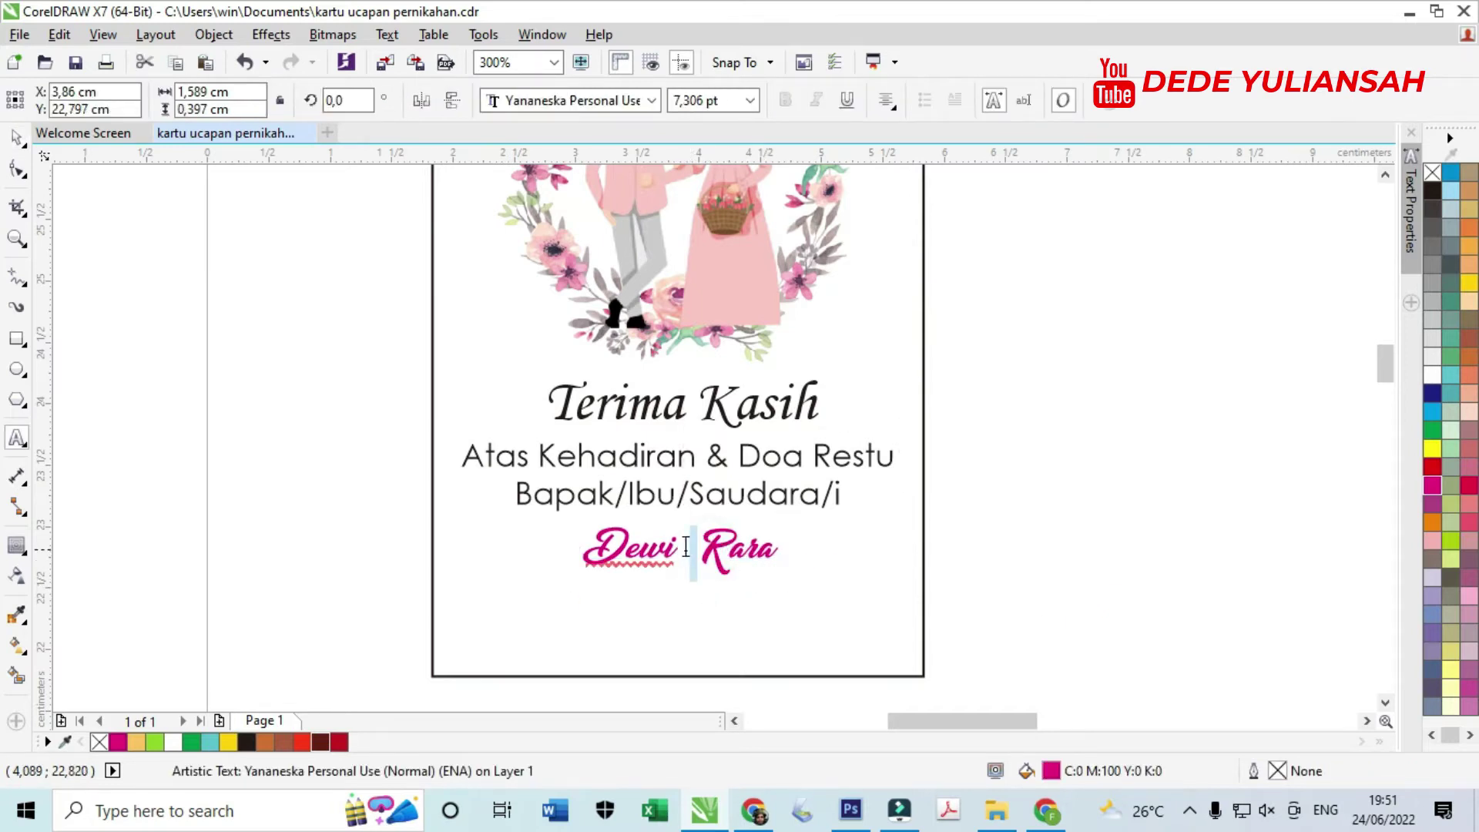
left_click(570, 100)
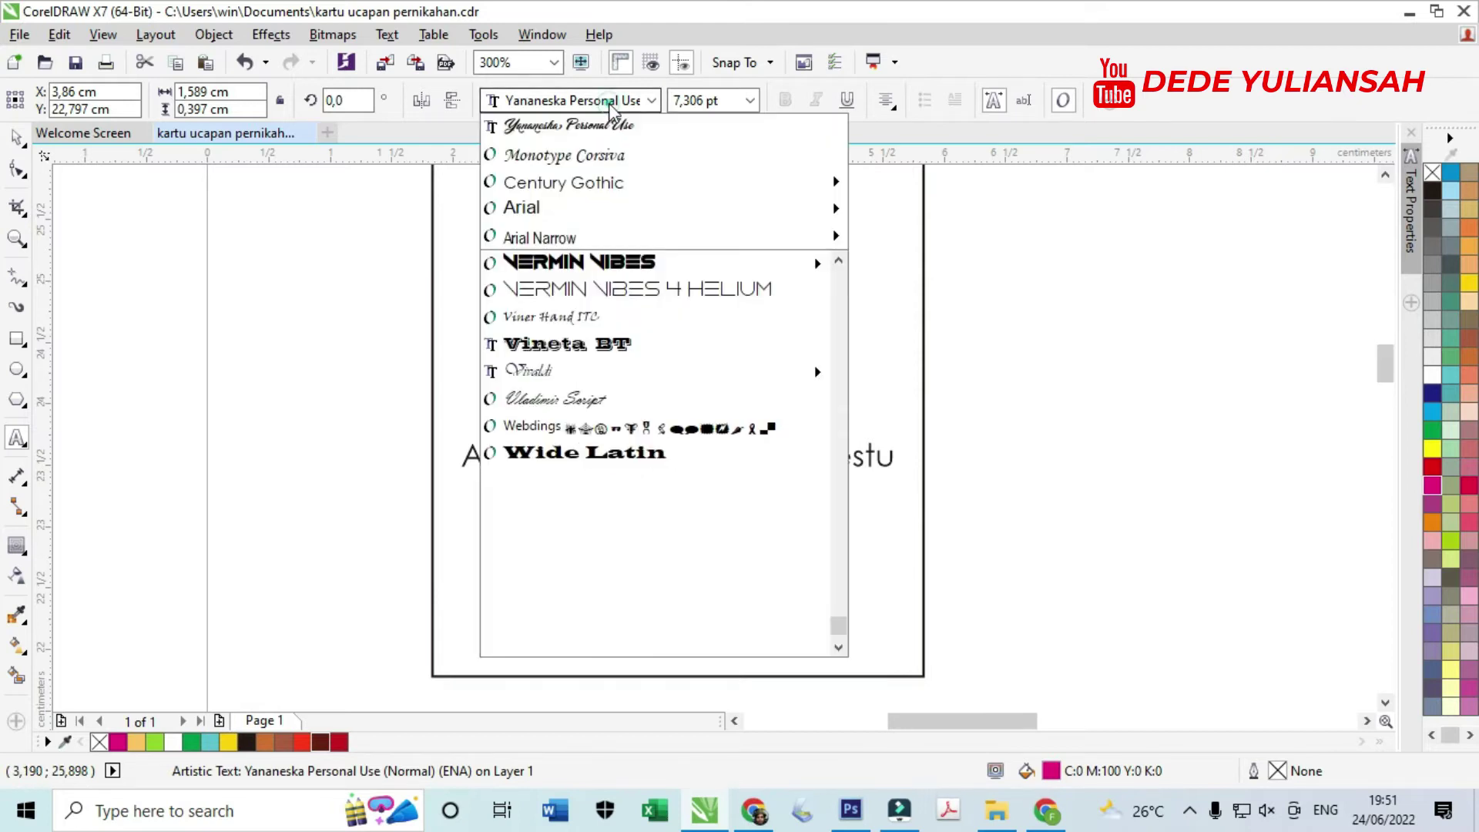
left_click(583, 151)
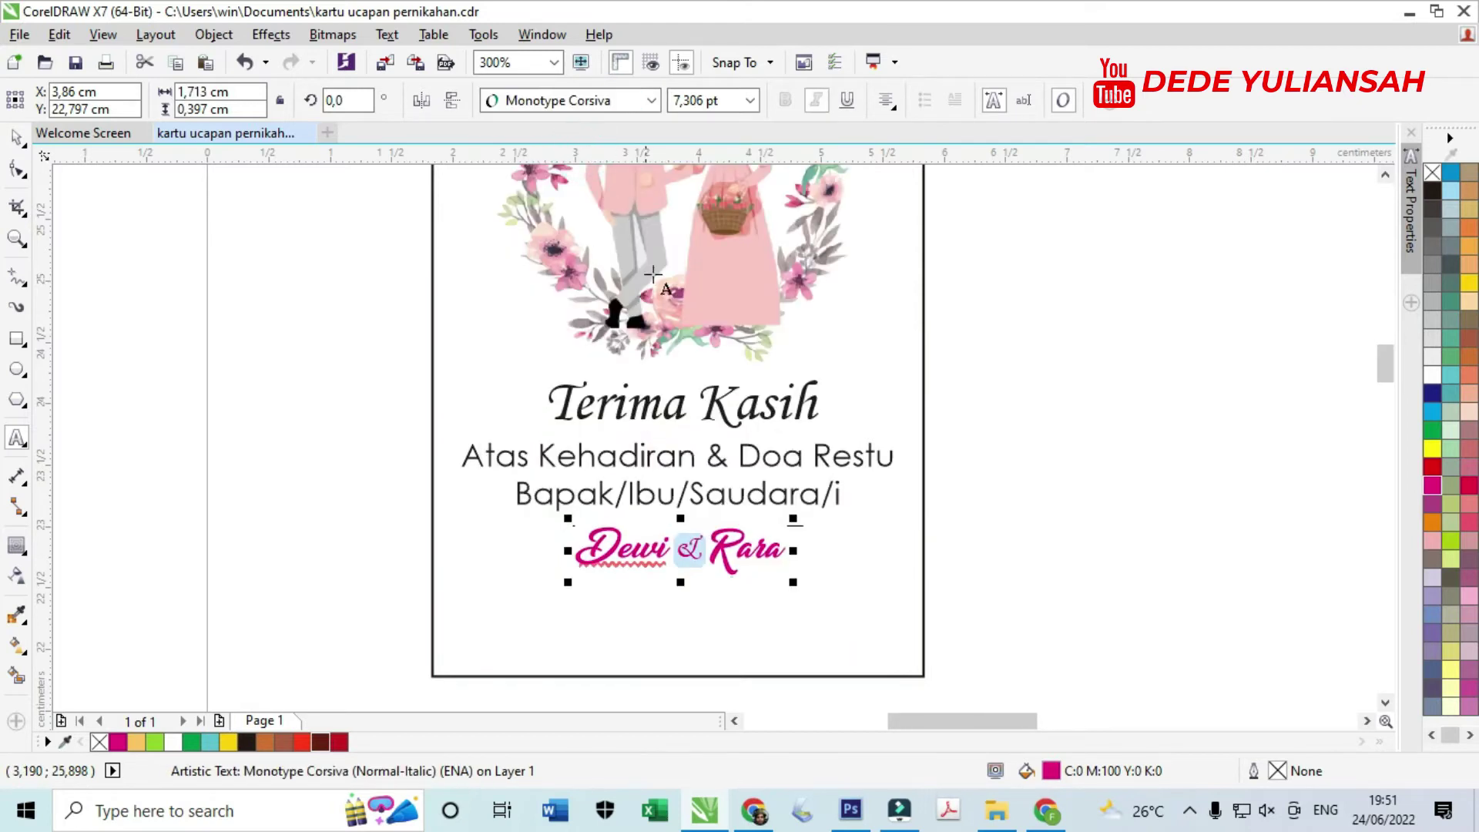
left_click(651, 100)
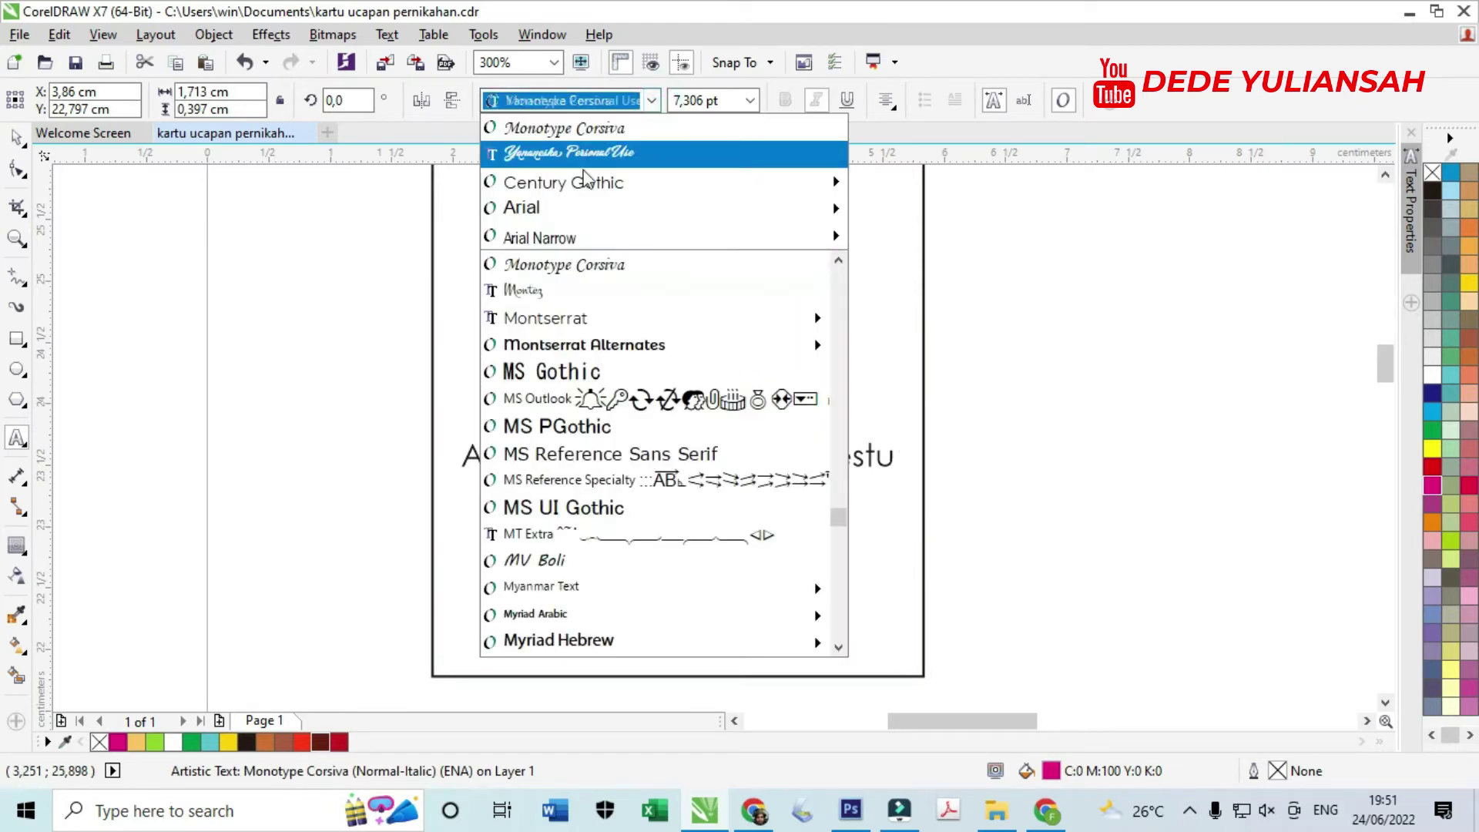
left_click(557, 299)
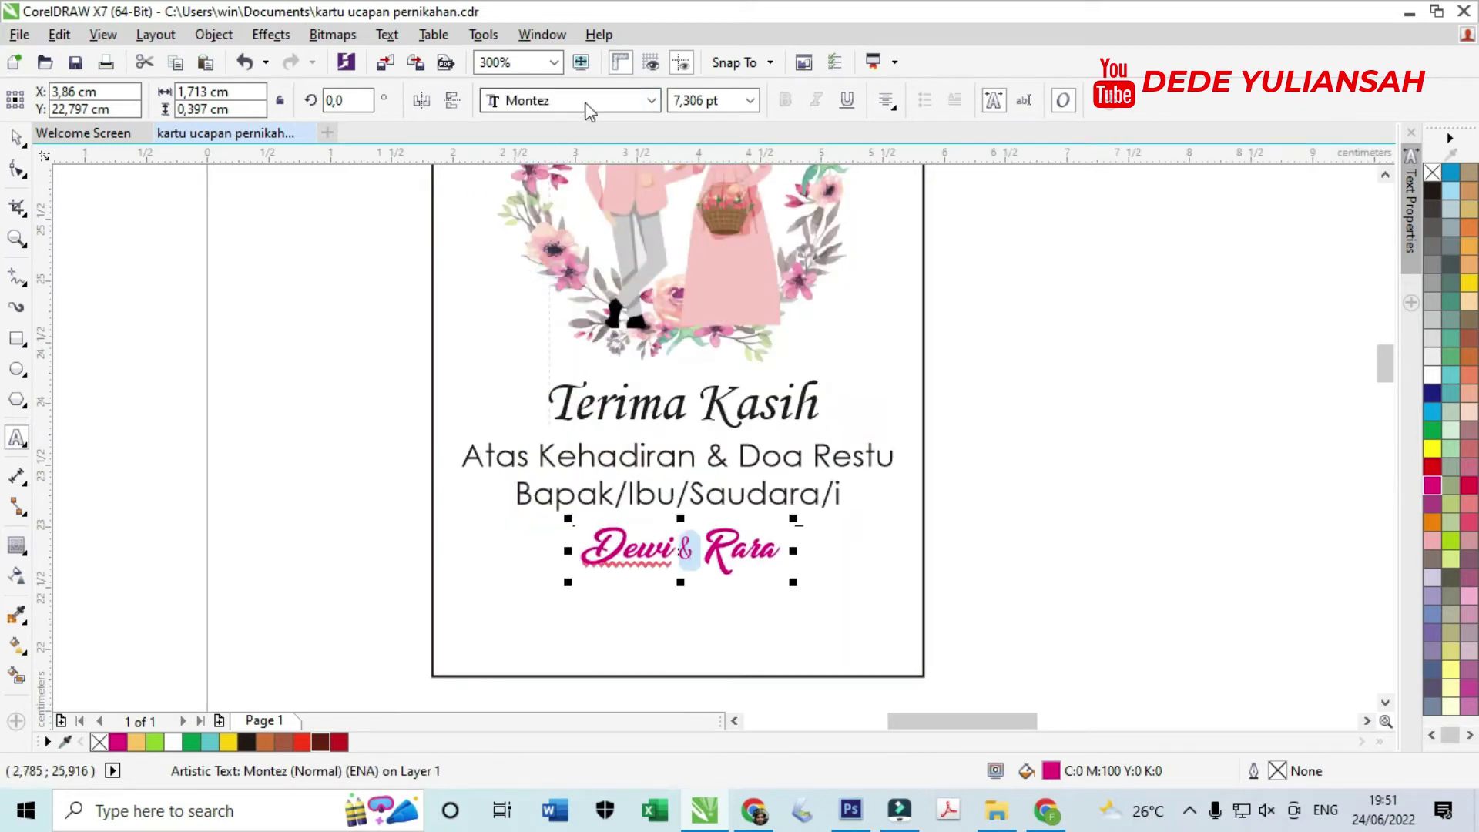
left_click(652, 100)
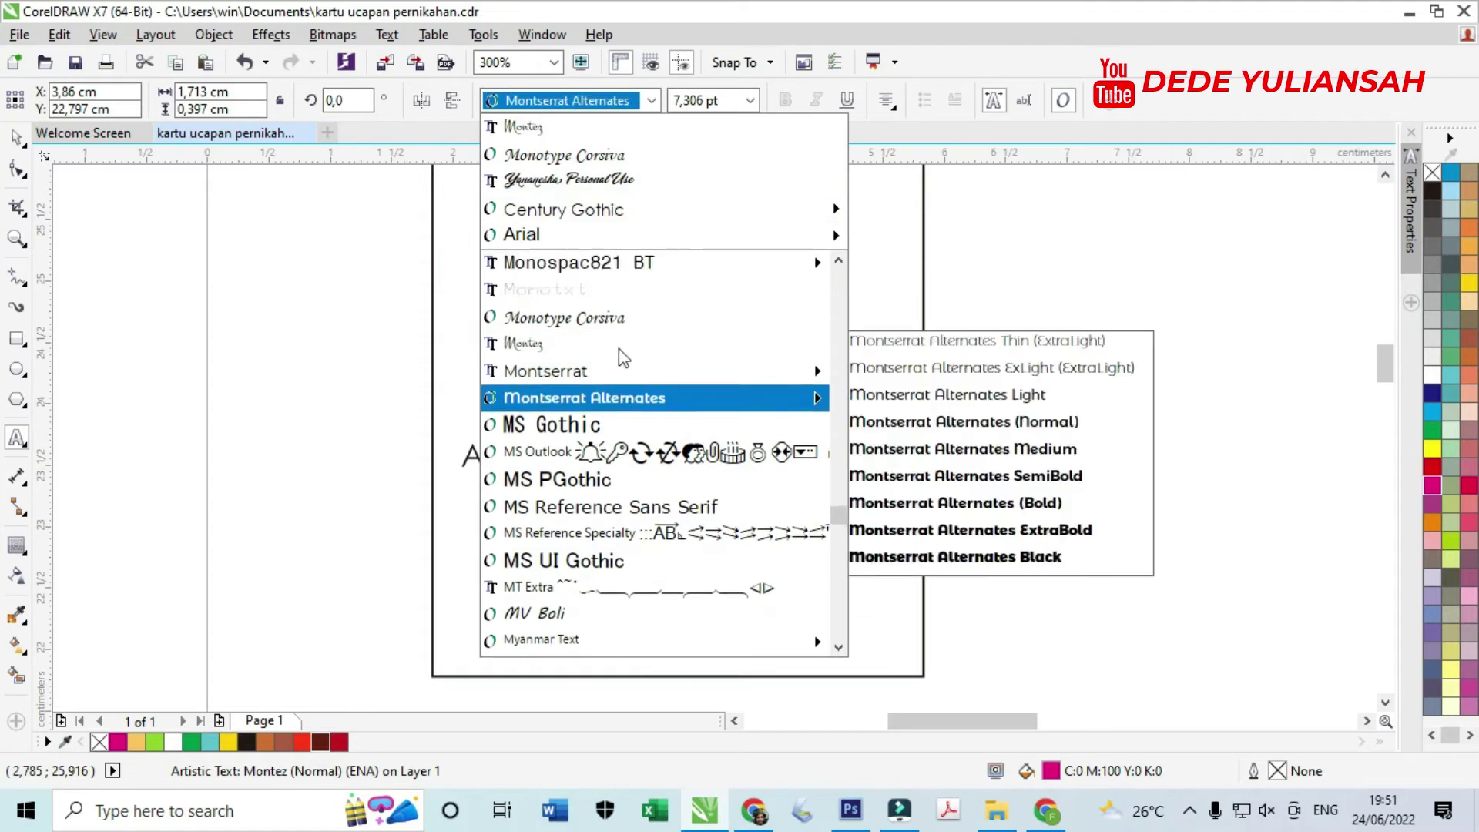
scroll(612, 350, "up", 3)
mouse_move(573, 356)
scroll(578, 346, "up", 4)
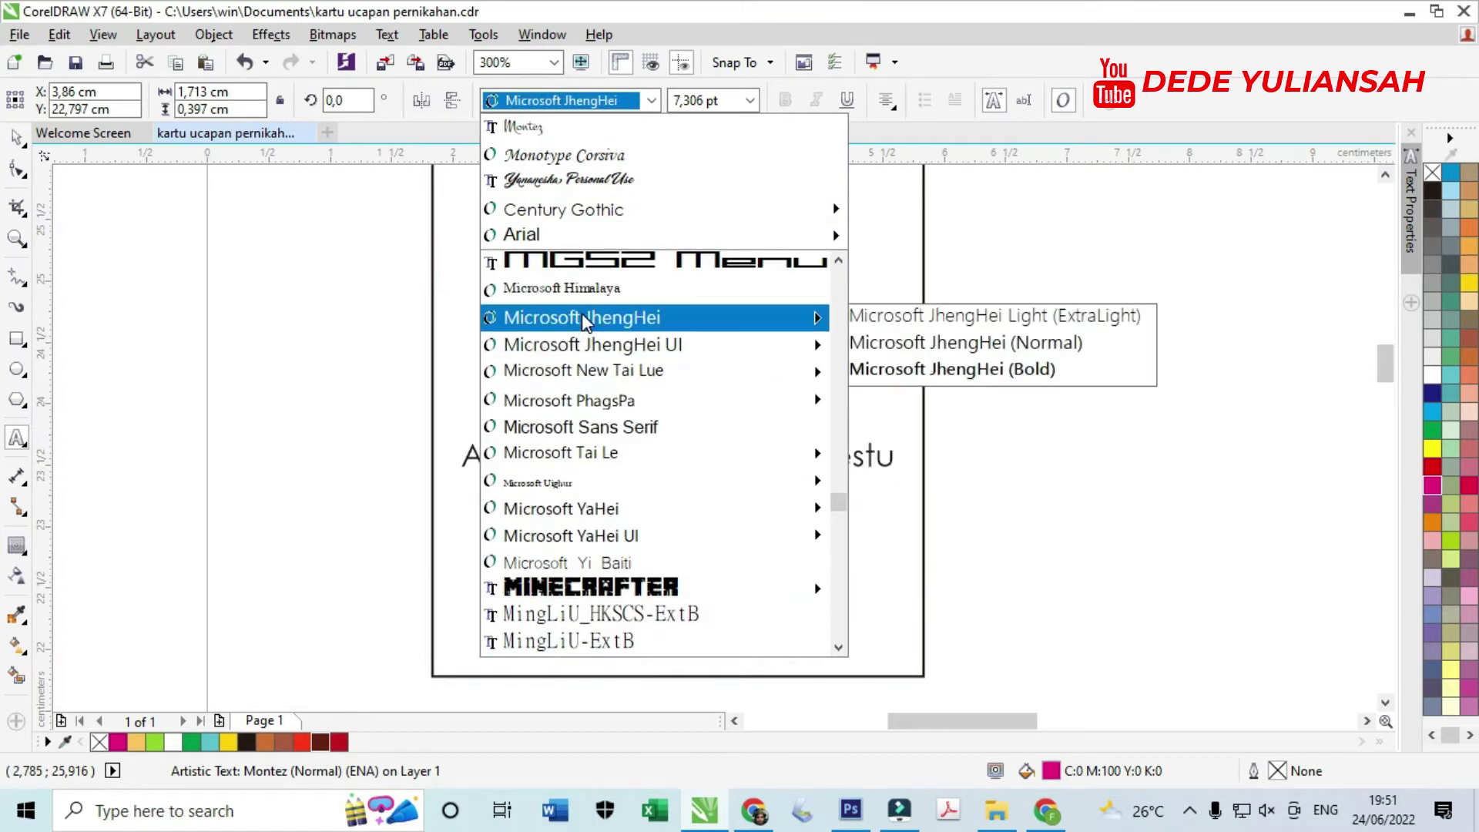
left_click(583, 320)
left_click(15, 139)
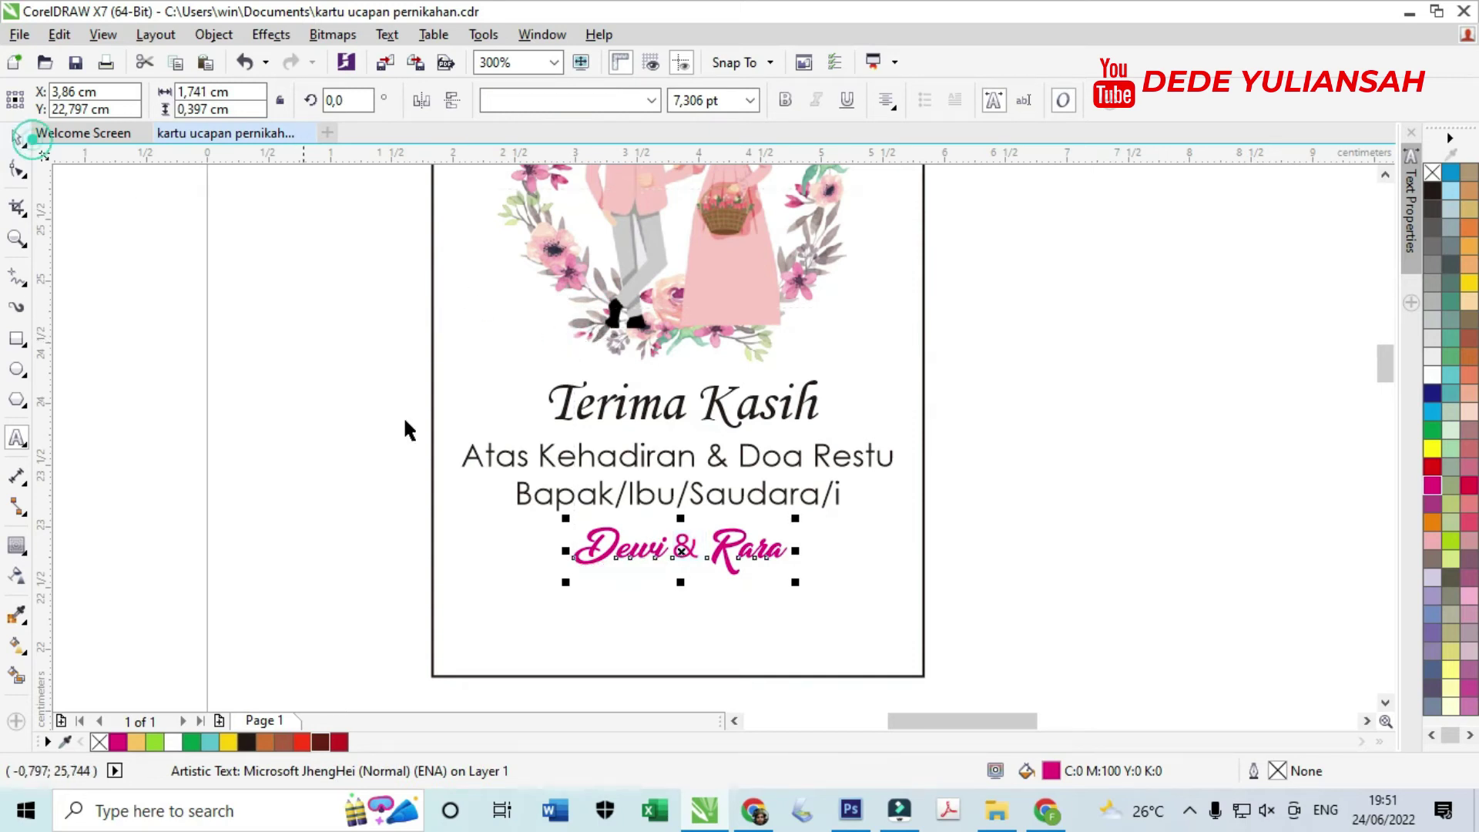
- Enlarge the couple's names to about 10.5 pt and shift them down slightly, clear of the two-line message
scroll(795, 582, "up", 2)
left_click_drag(795, 588, 795, 624)
scroll(778, 554, "down", 2)
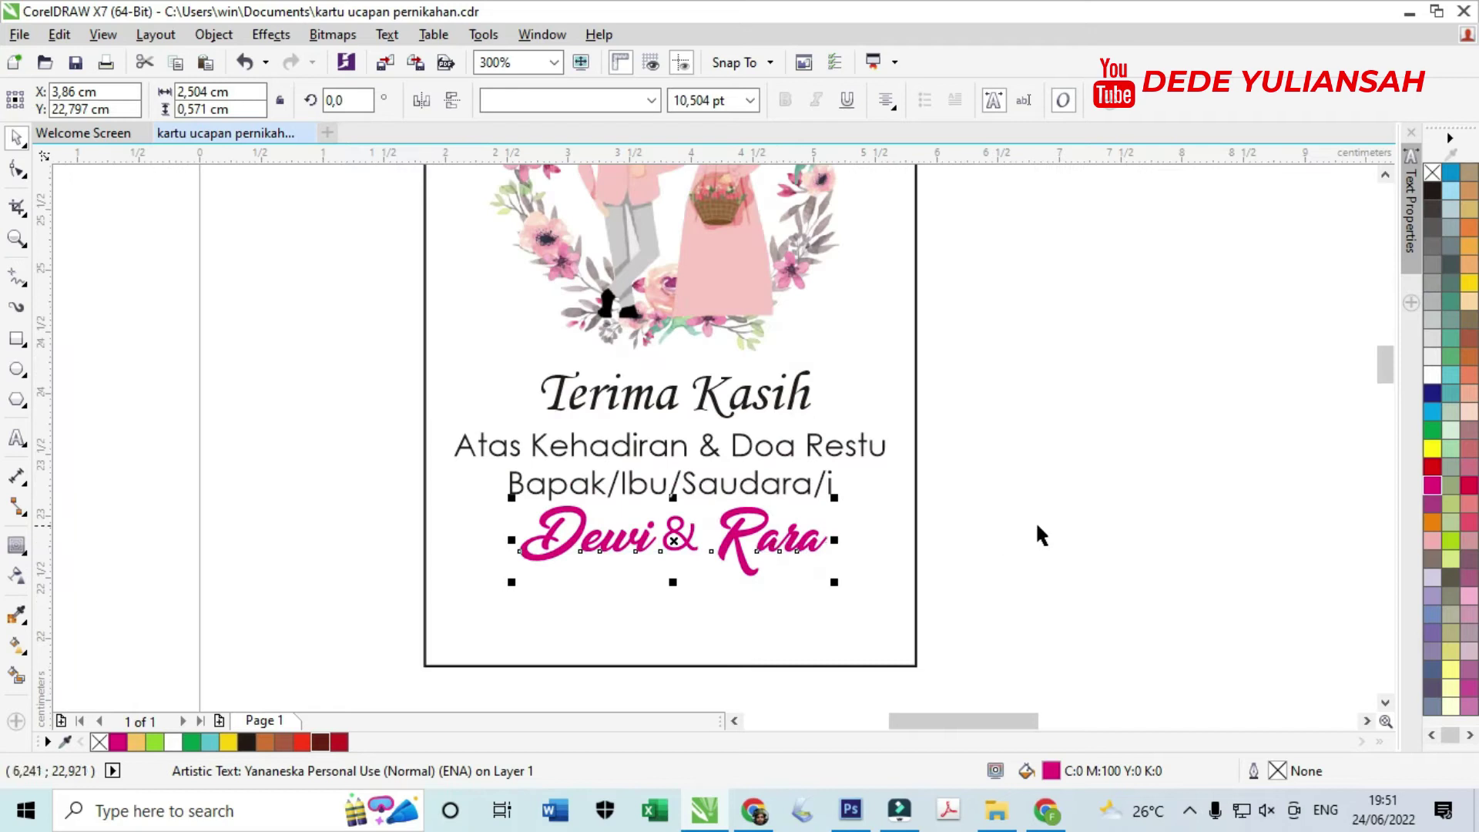
left_click(1089, 528)
scroll(731, 602, "up", 2)
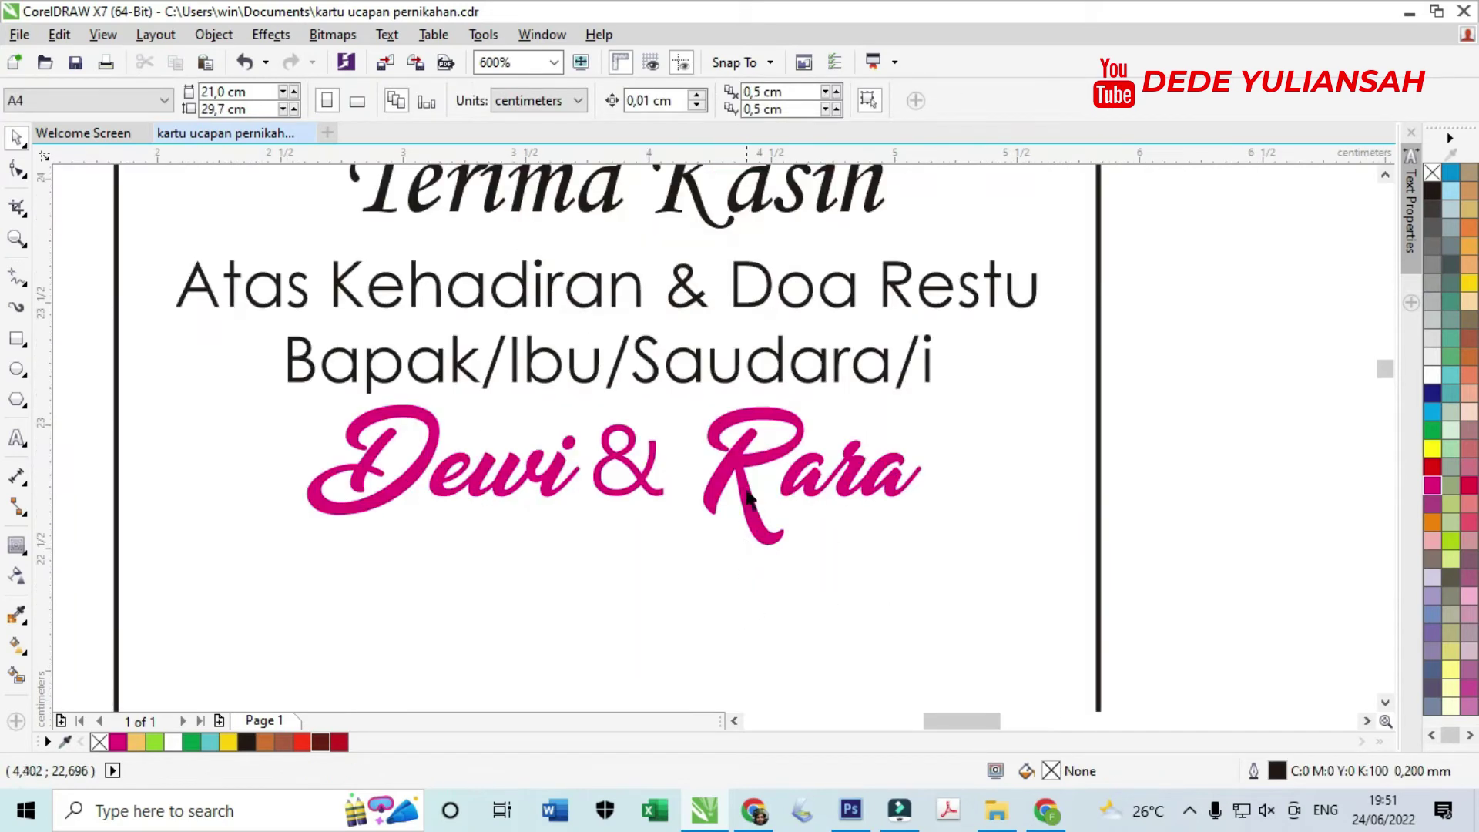
left_click(749, 497)
scroll(677, 414, "down", 2)
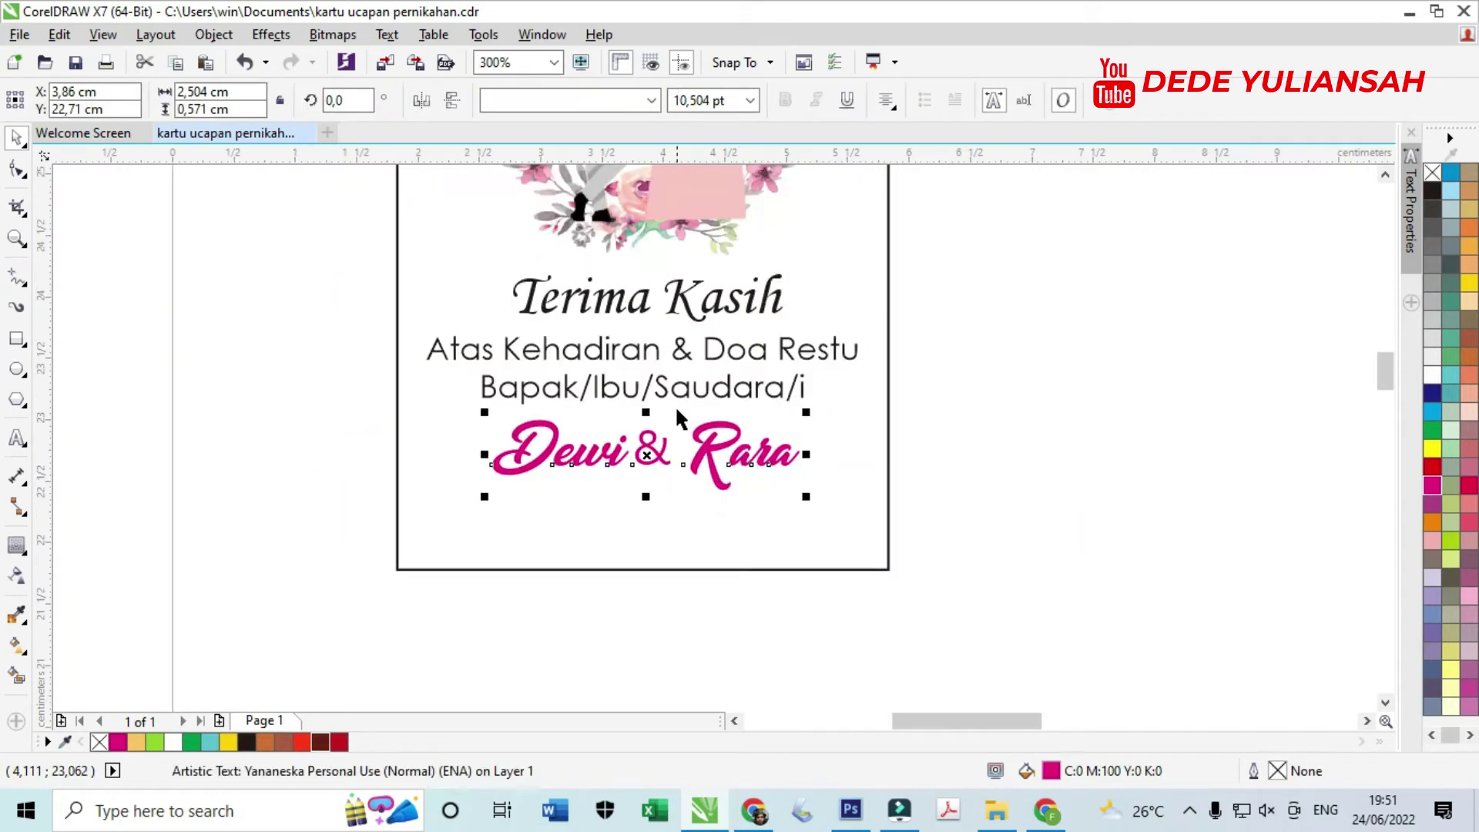
- Duplicate the two-line message below the couple's names and replace the copy's text with "24 Juli 2022"
left_click(650, 312)
left_click_drag(646, 355, 642, 523)
right_click(642, 523)
double_click(686, 516)
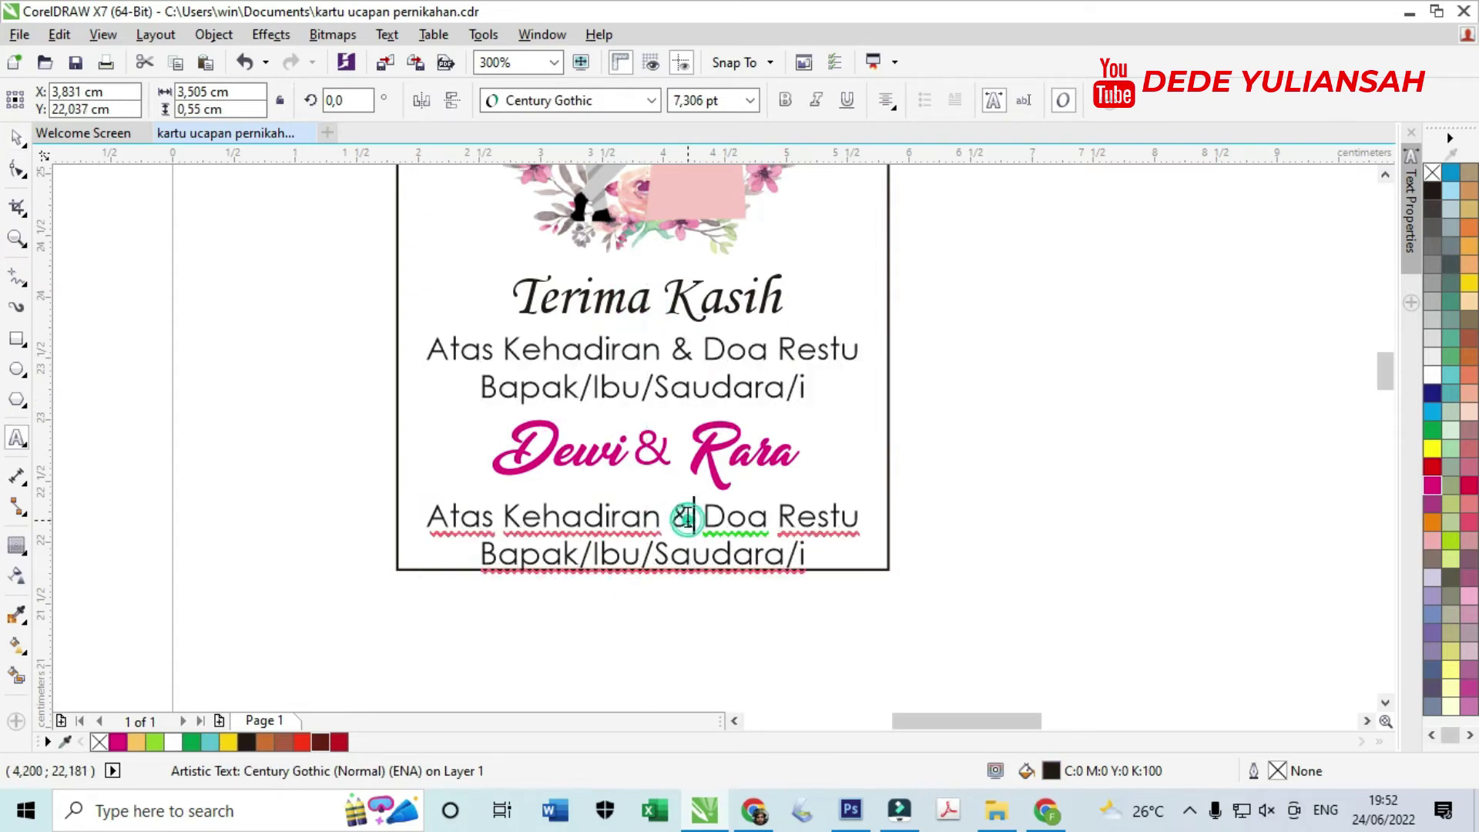
key("ctrl+a")
type("24")
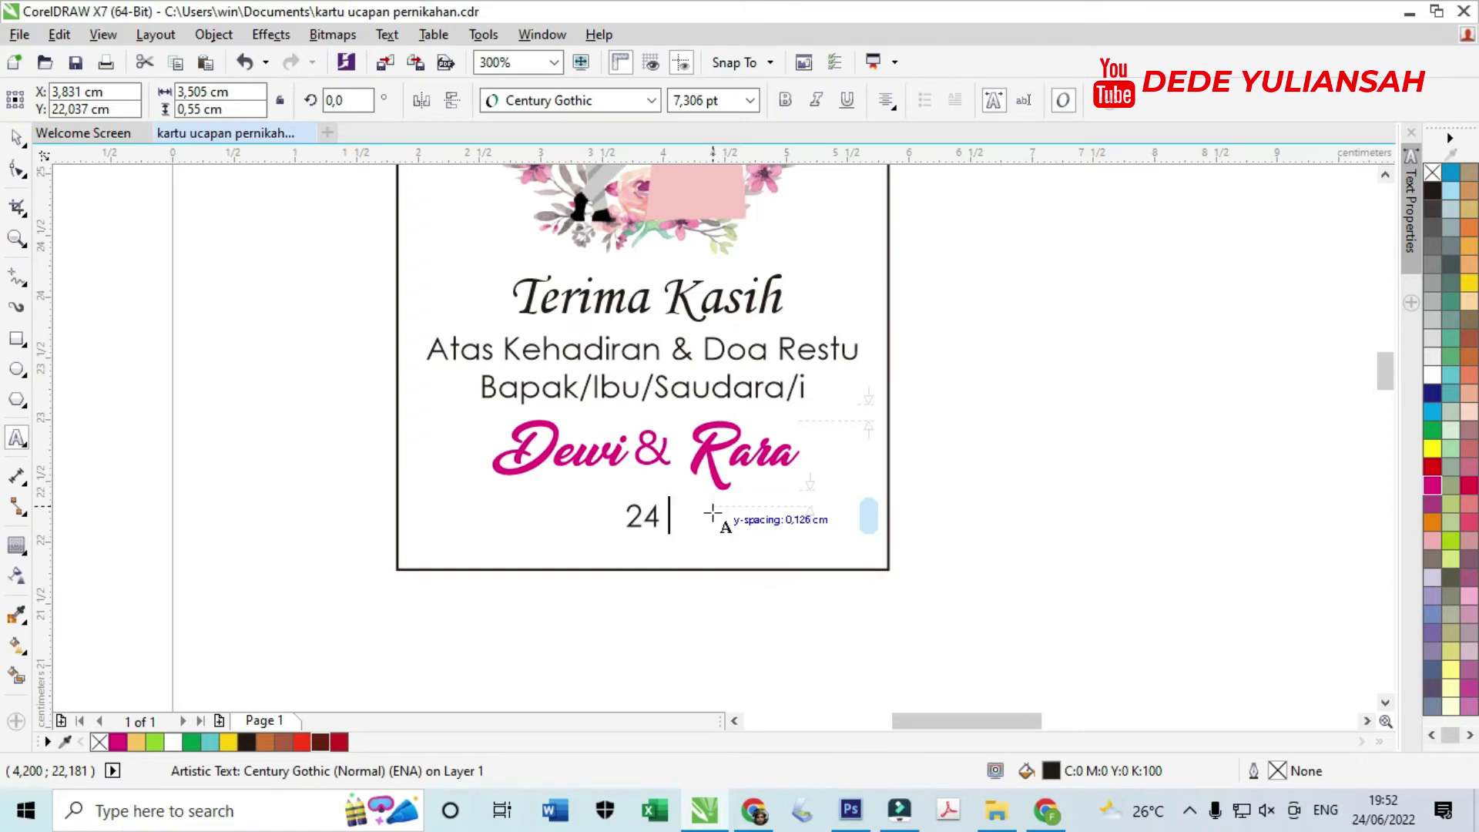
key("BackSpace")
key("BackSpace")
key("BackSpace")
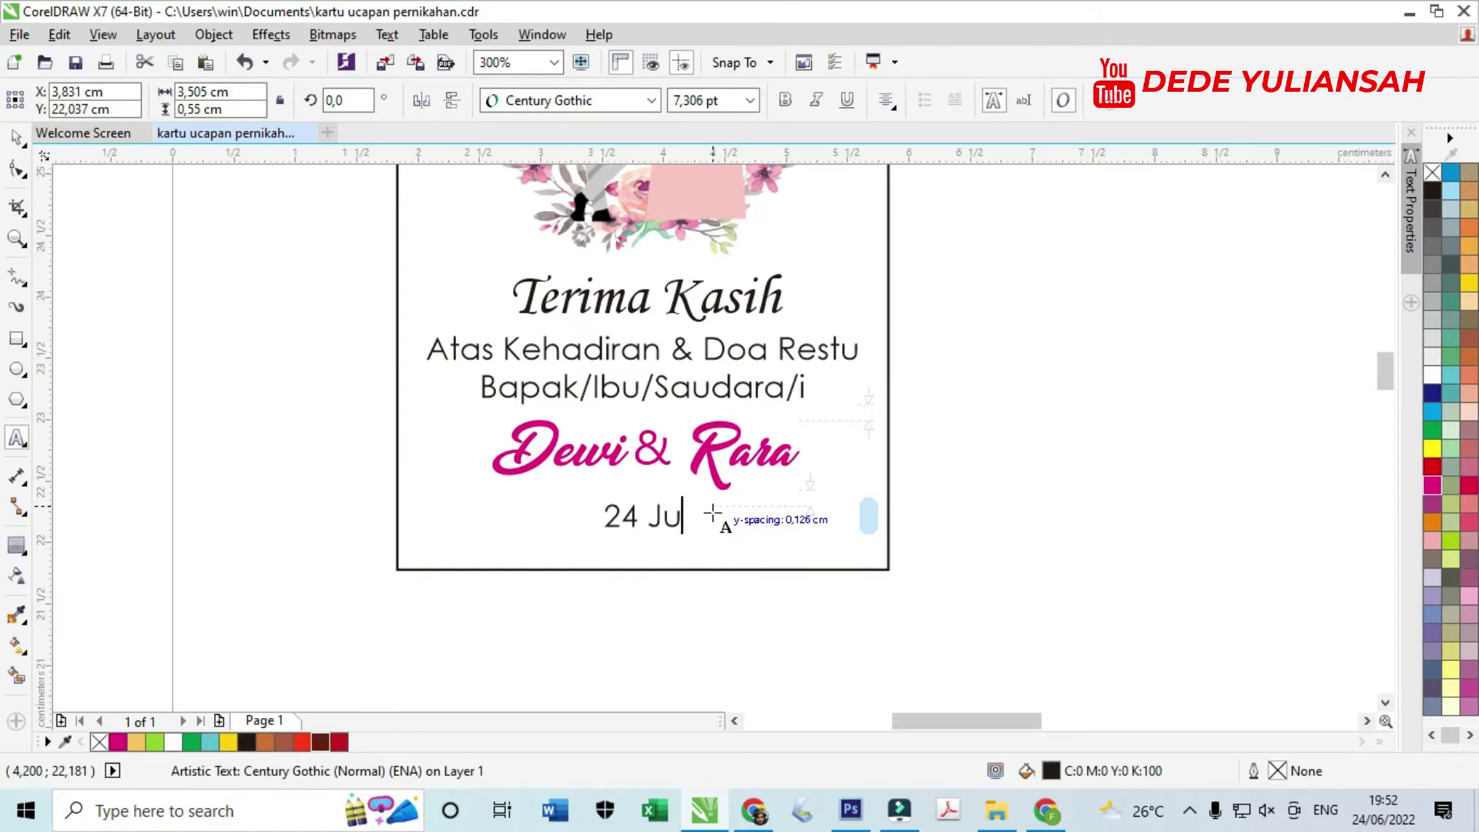
type("uli 2022")
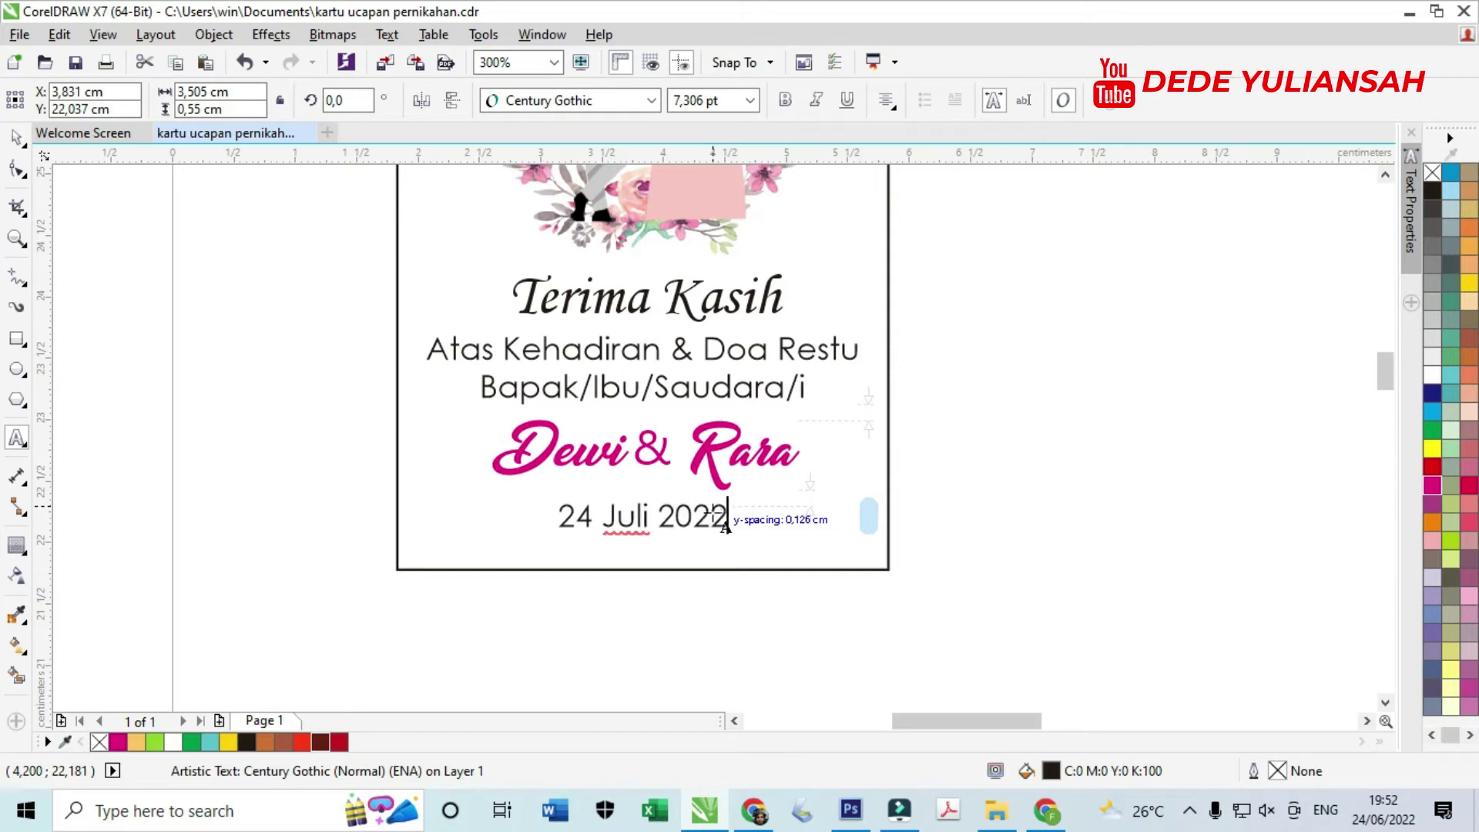
left_click(16, 137)
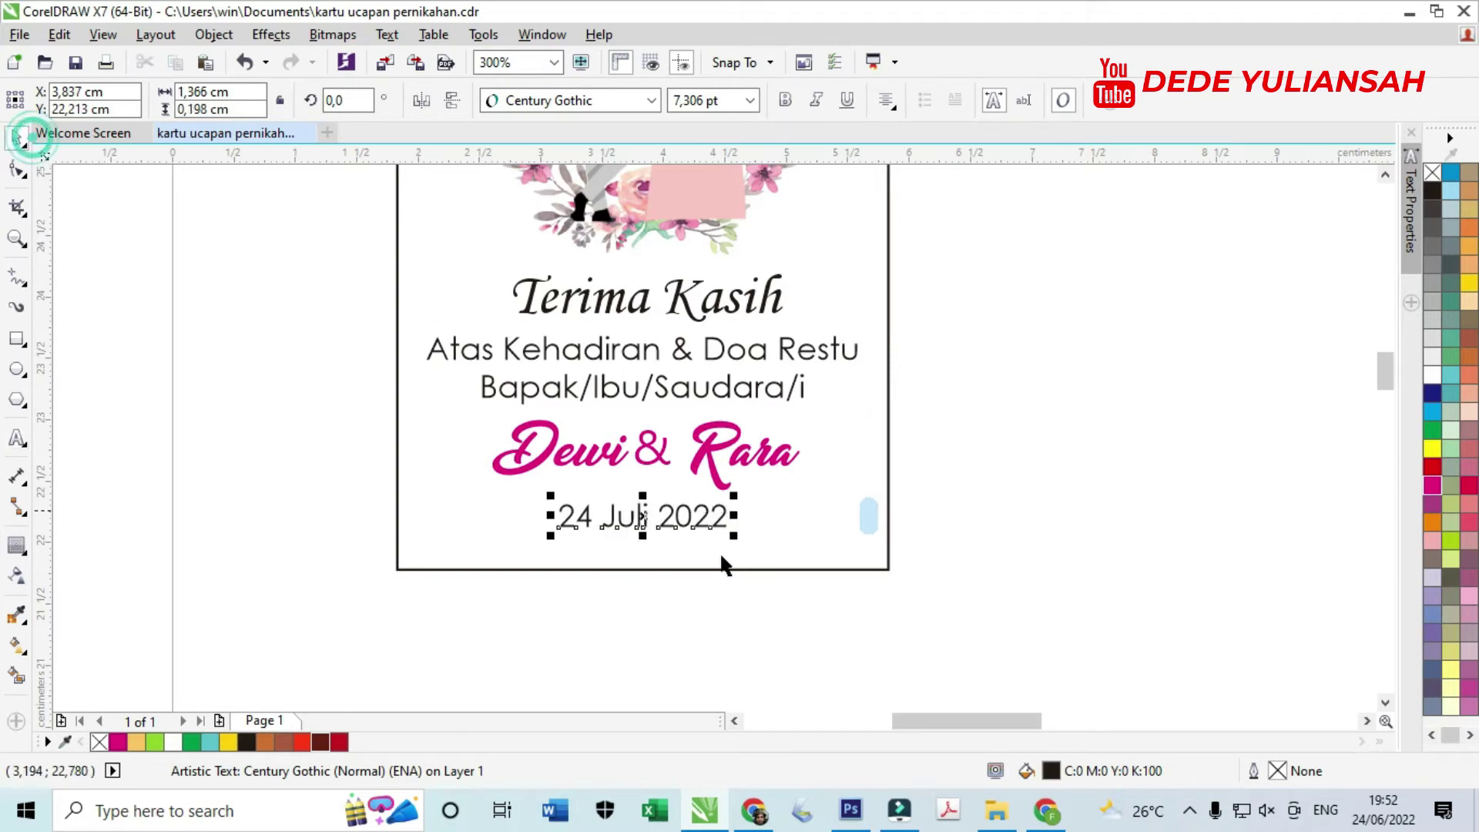
- Move the date closer to the card's lower edge, then lower the couple's names slightly and enlarge them to about 12.9 pt
scroll(667, 524, "up", 2)
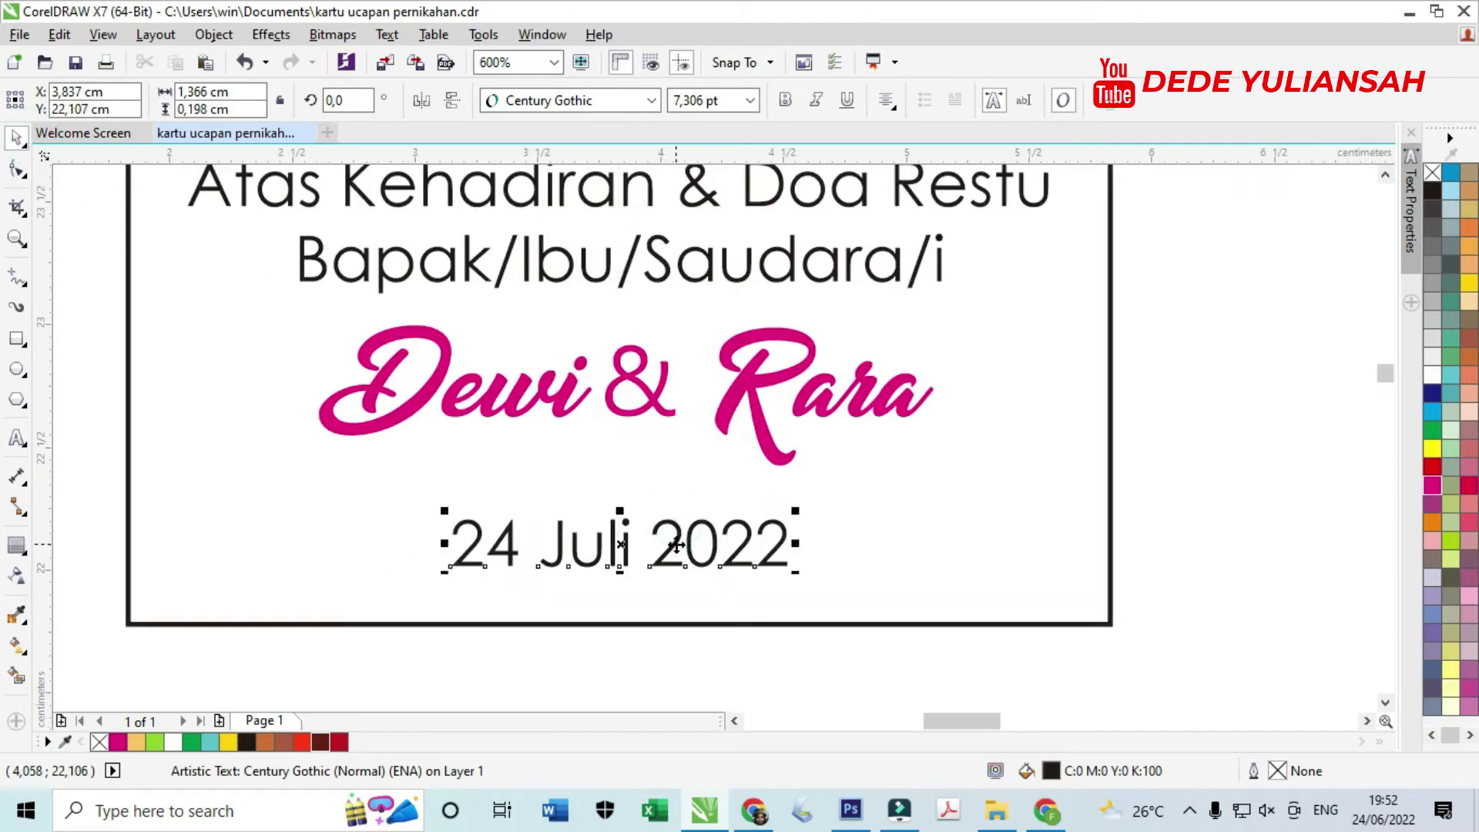
scroll(750, 551, "down", 4)
scroll(674, 526, "up", 4)
left_click_drag(667, 499, 667, 524)
left_click_drag(950, 433, 978, 423)
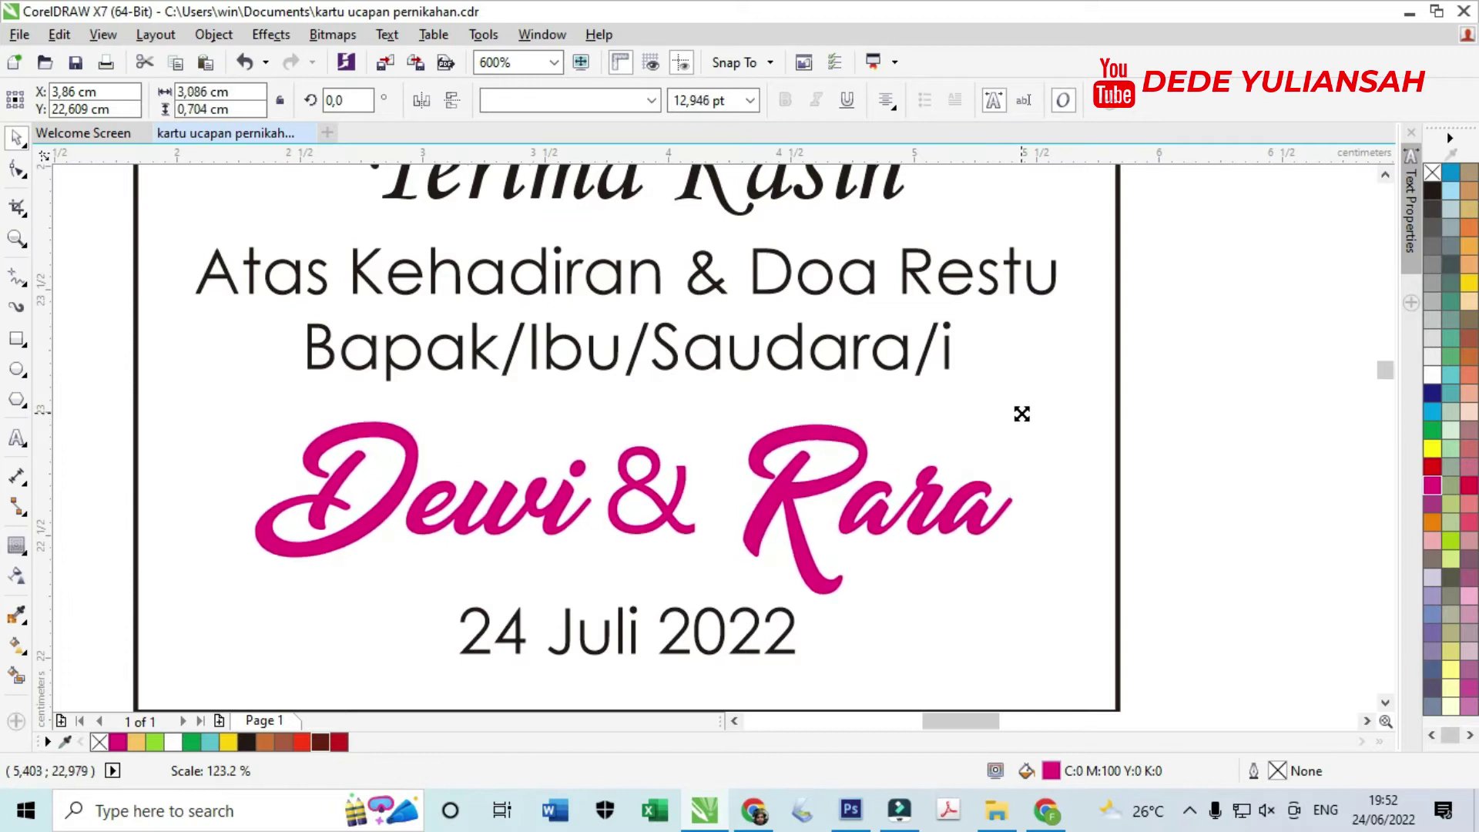
left_click(927, 423)
scroll(928, 424, "down", 4)
left_click(1082, 454)
- Move the whole card with all its objects toward the page's upper-left corner
scroll(681, 501, "down", 2)
scroll(795, 363, "up", 2)
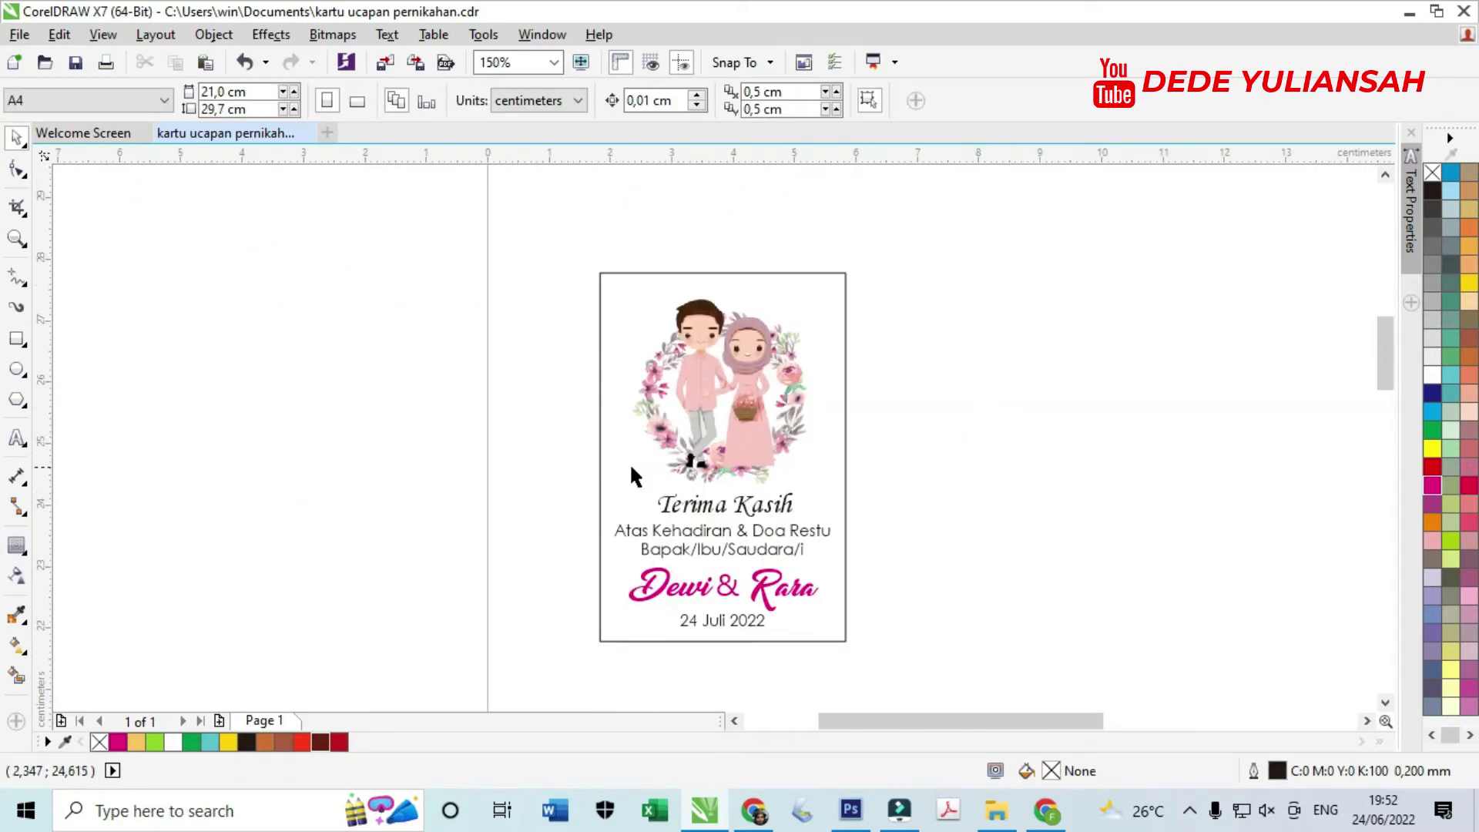
scroll(456, 319, "down", 2)
left_click_drag(430, 260, 720, 514)
scroll(546, 308, "up", 2)
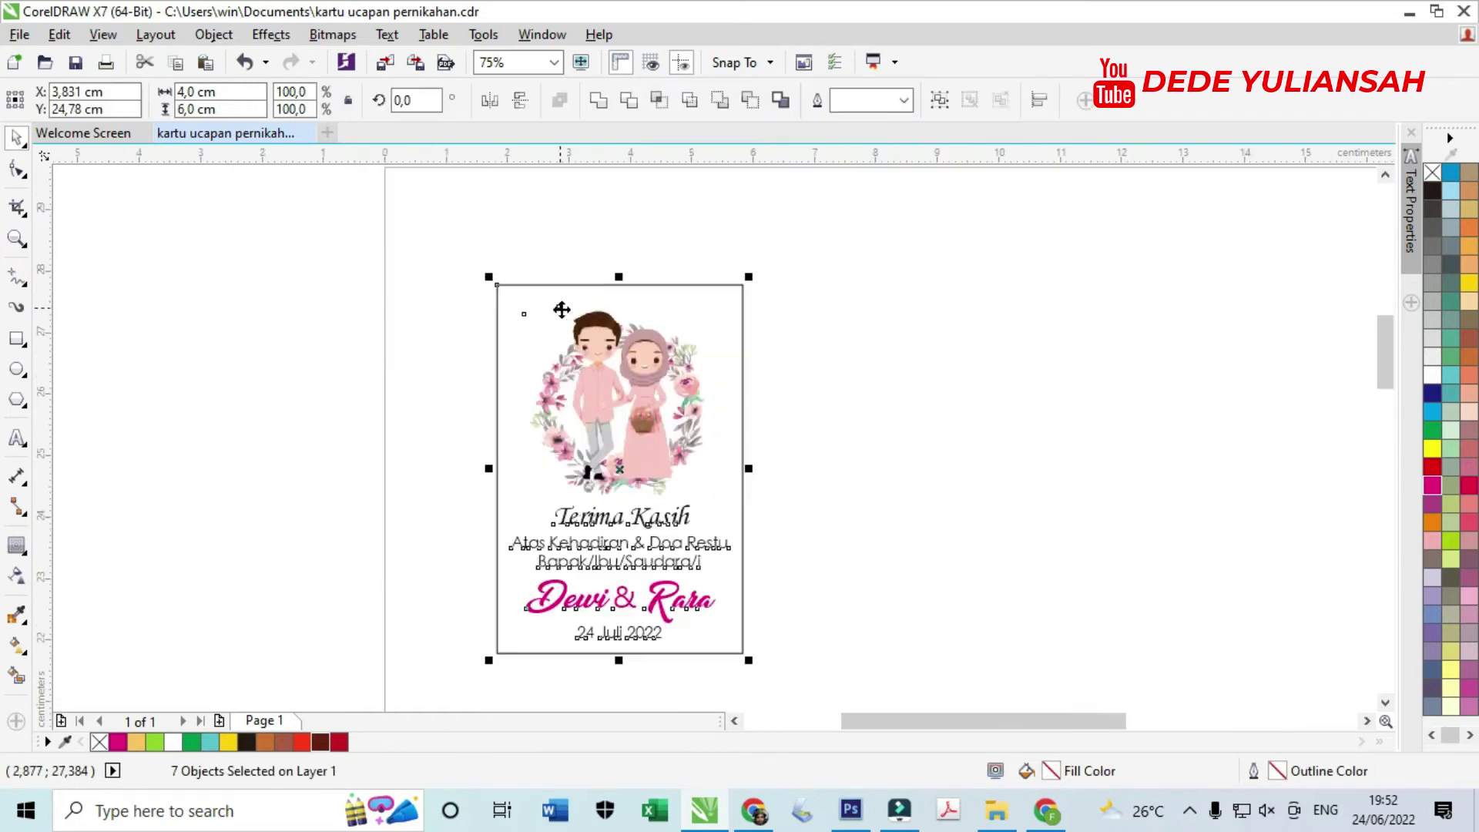
left_click_drag(656, 364, 611, 305)
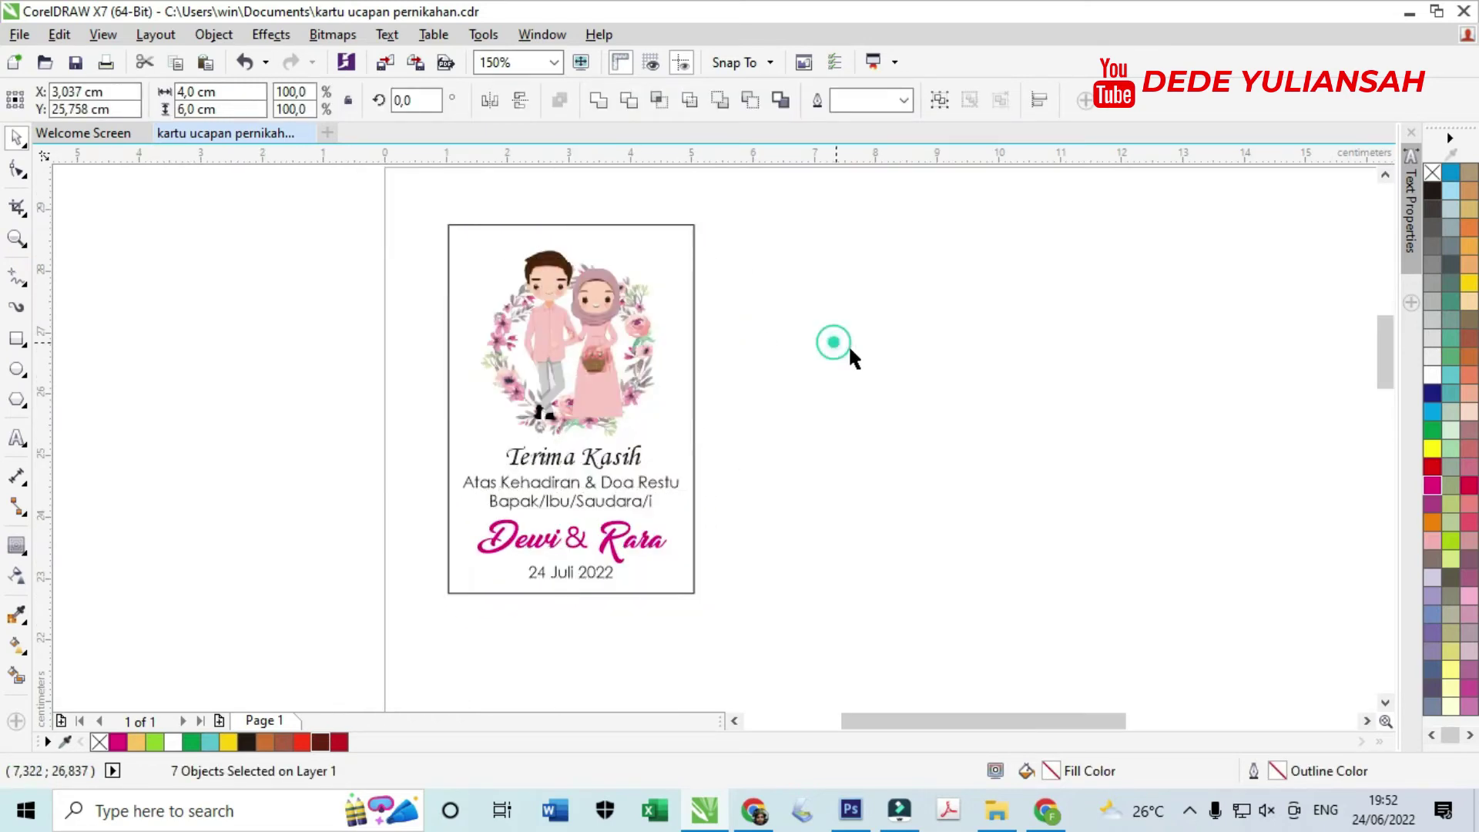
left_click(836, 358)
- Duplicate the complete card directly to its right, level with the original and with a small gap
left_click_drag(324, 195, 755, 604)
left_click_drag(589, 395, 868, 400)
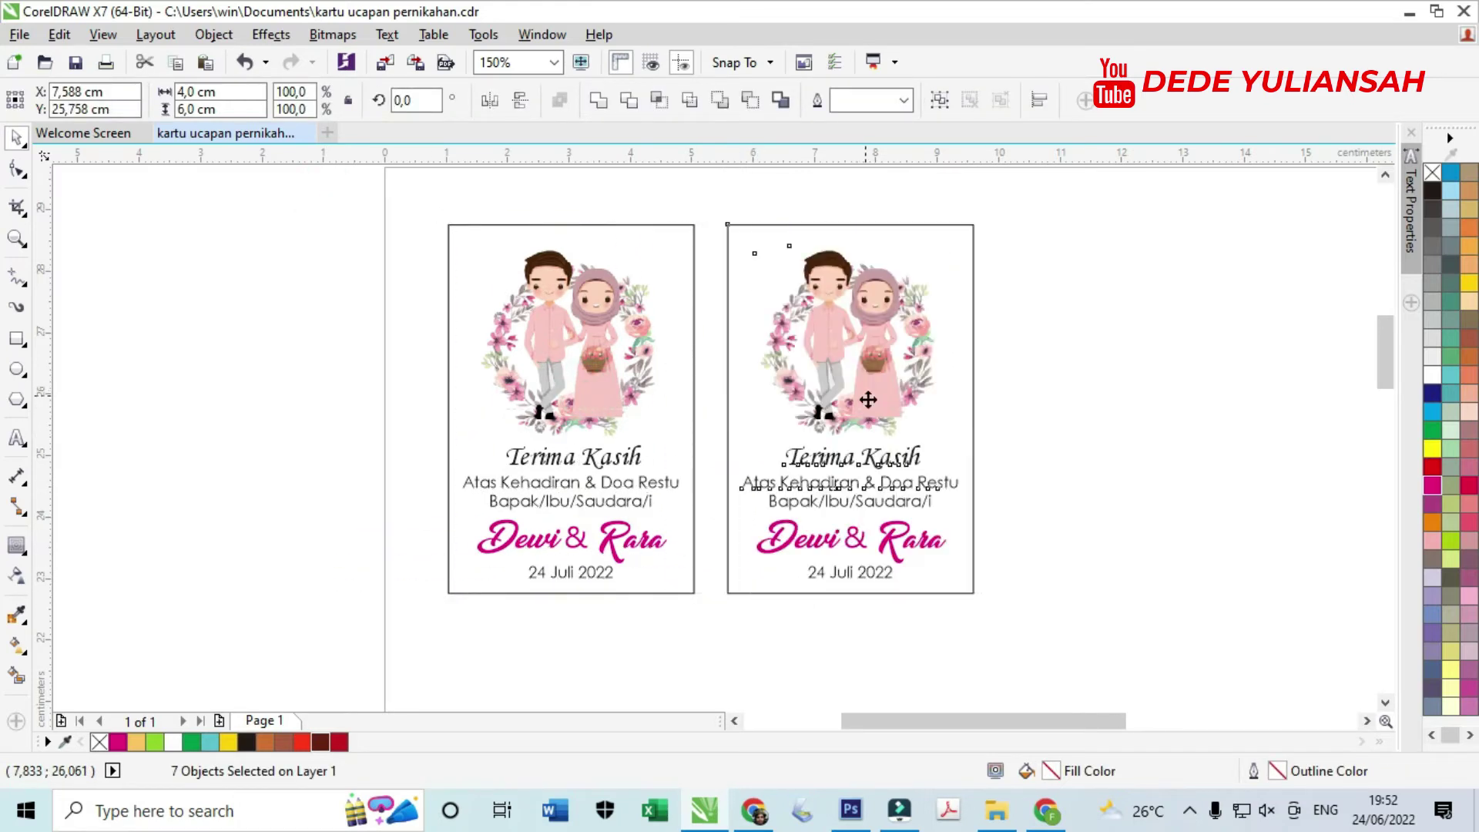
left_click(1050, 426)
- Move the couple and floral wreath out of the second card to the empty space beside it
left_click_drag(751, 205, 967, 433)
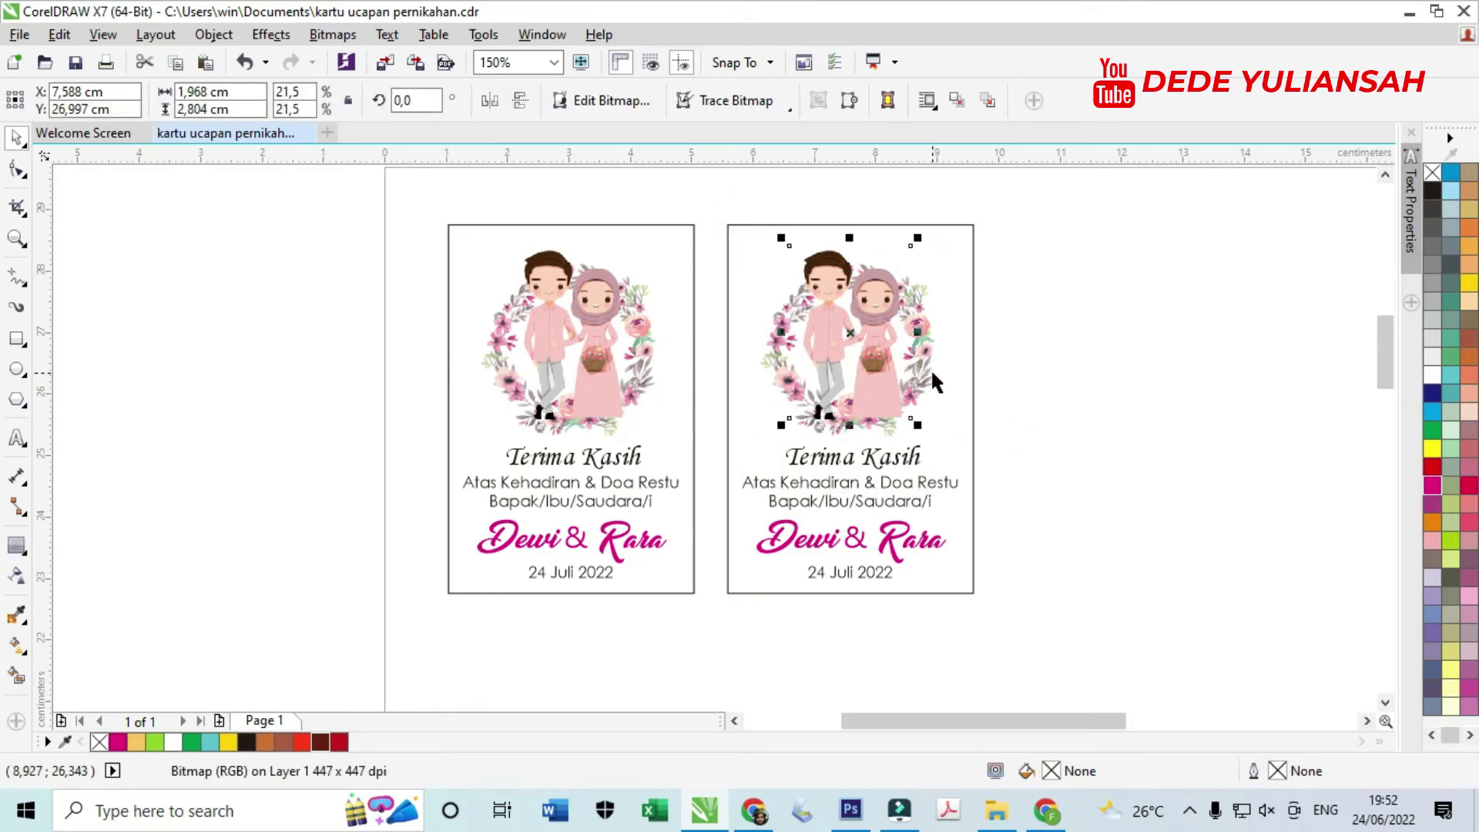
left_click(930, 368, "shift")
left_click_drag(879, 340, 1140, 339)
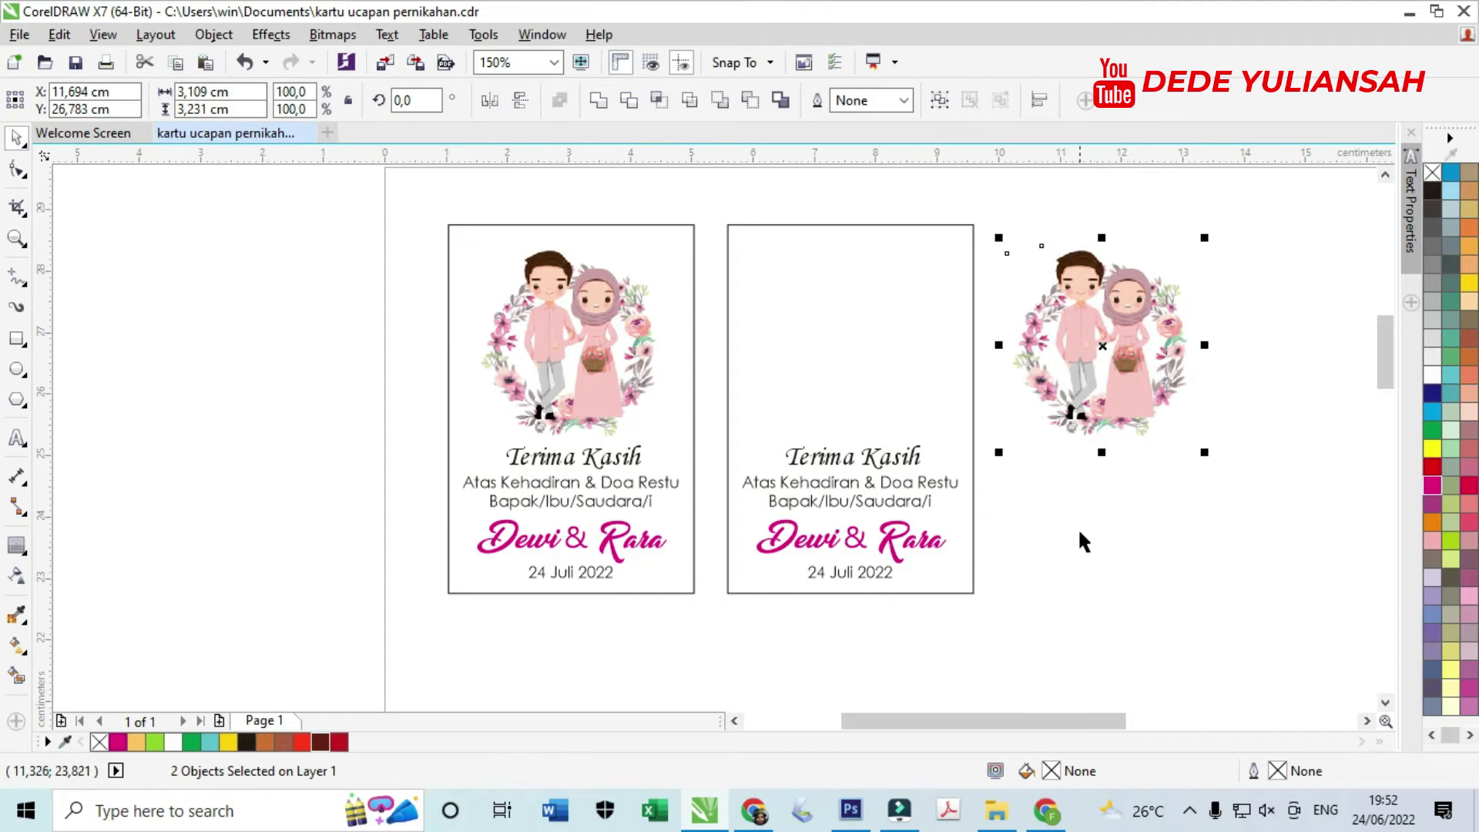
left_click(1077, 529)
- Raise "Terima Kasih" and the two-line message together to the top of the second card
left_click_drag(1022, 513, 726, 416)
left_click_drag(871, 458, 878, 263)
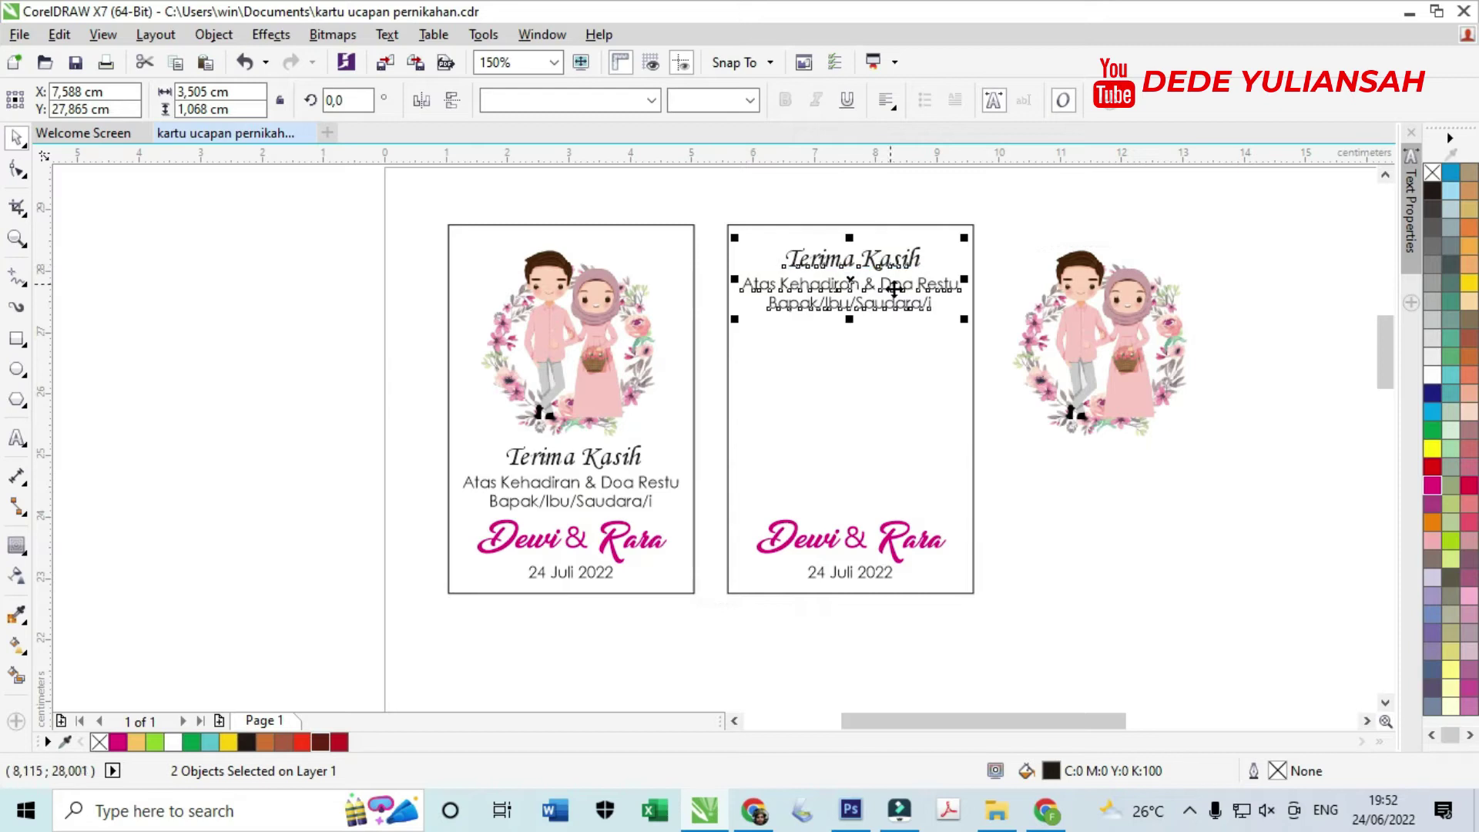
left_click(1088, 539)
- Move only the wreath back into the second card, centred between the message and the couple's names
left_click_drag(1297, 501, 1009, 216)
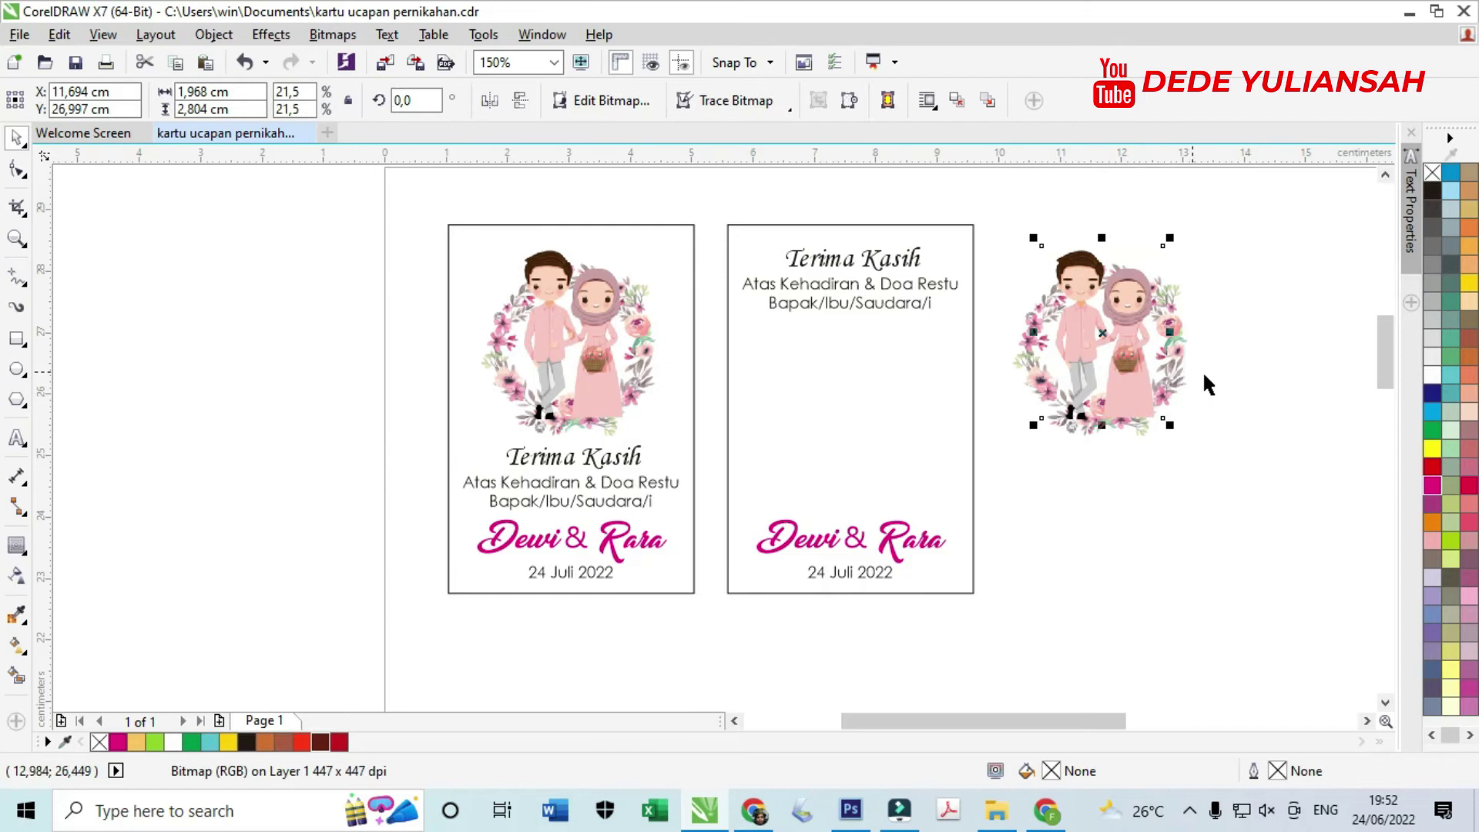
left_click(1255, 415)
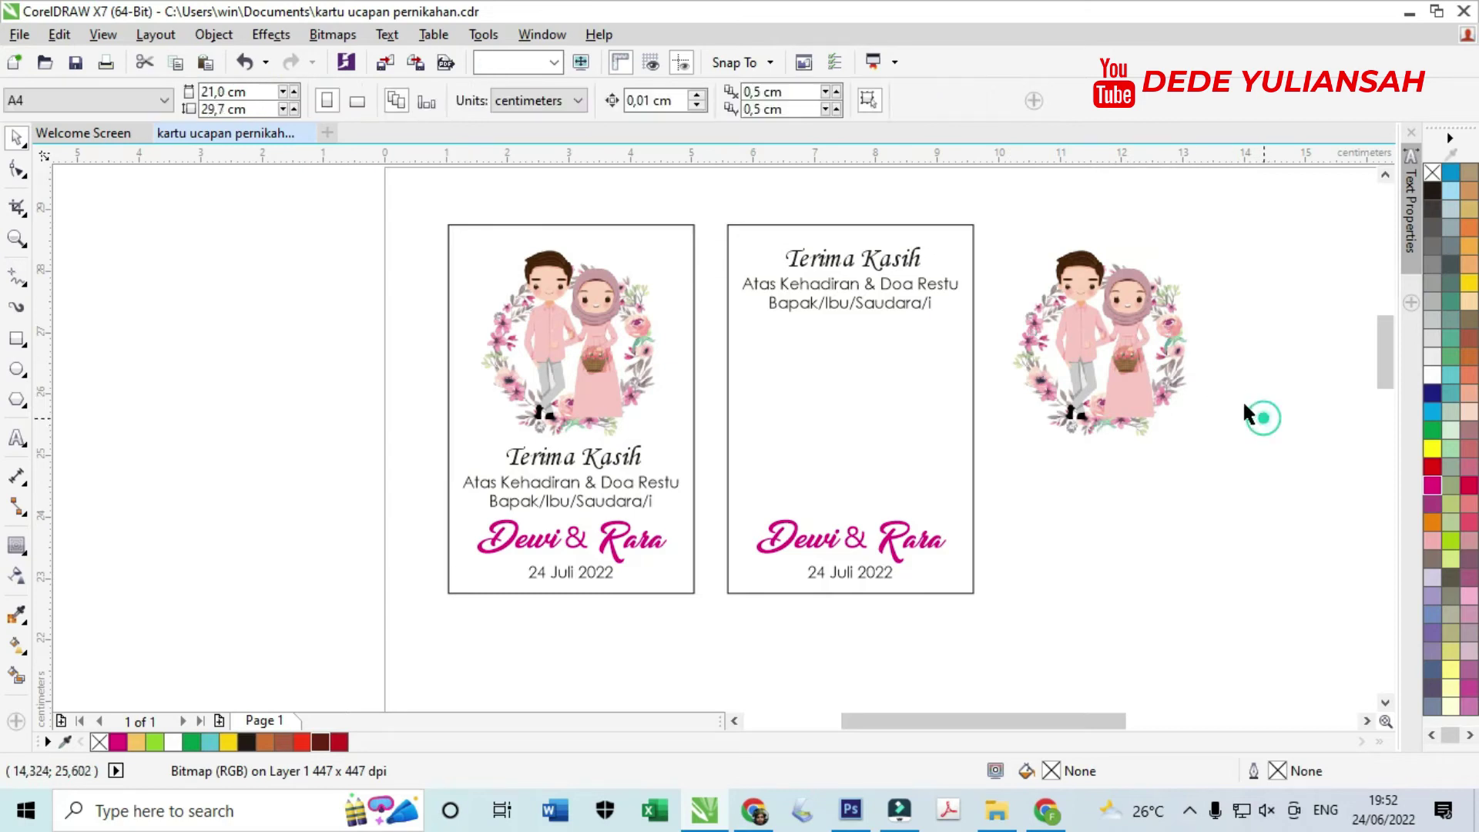
left_click_drag(1173, 349, 921, 408)
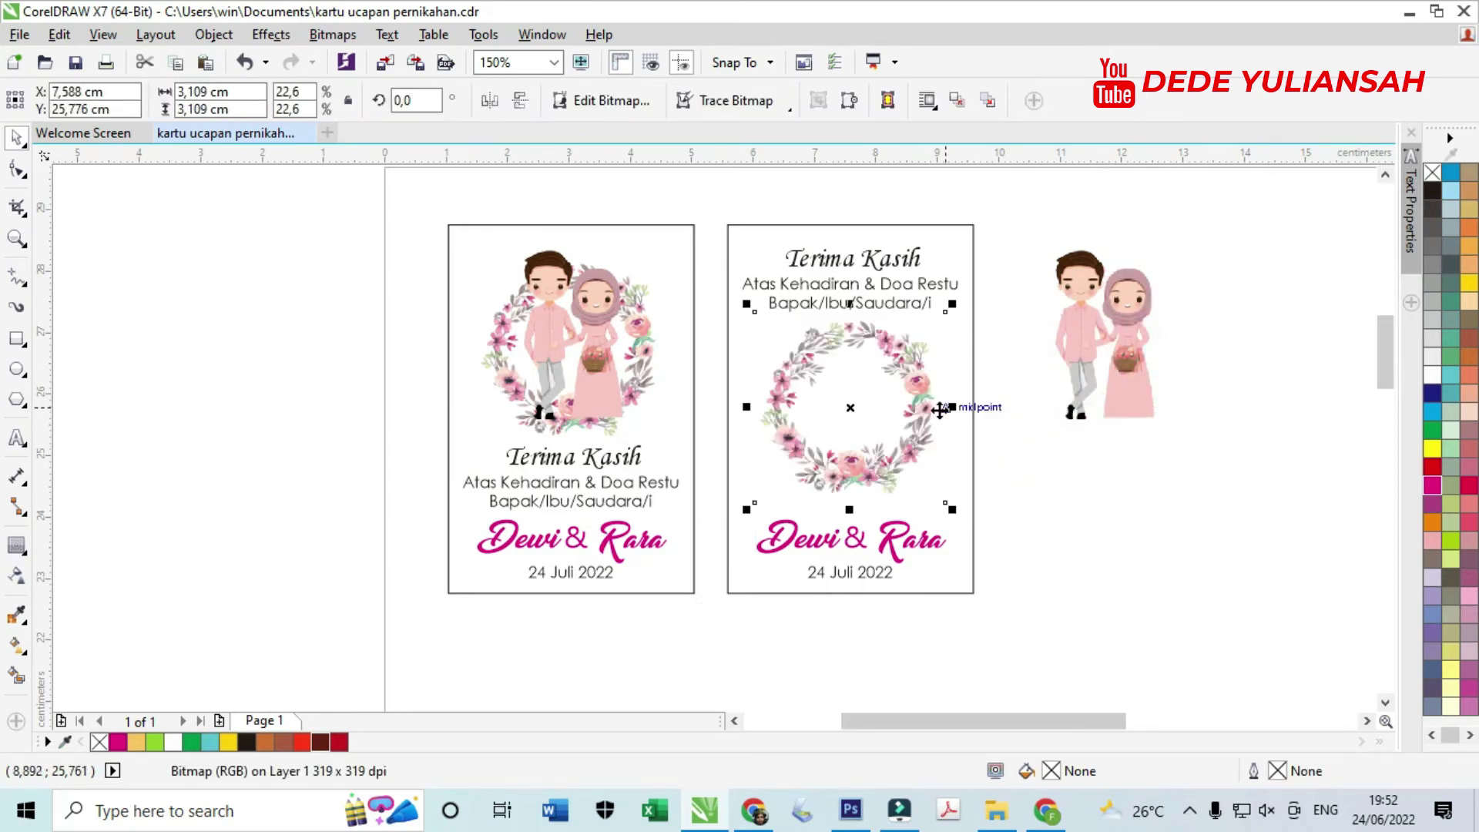
left_click(968, 423, "shift")
left_click(1130, 502)
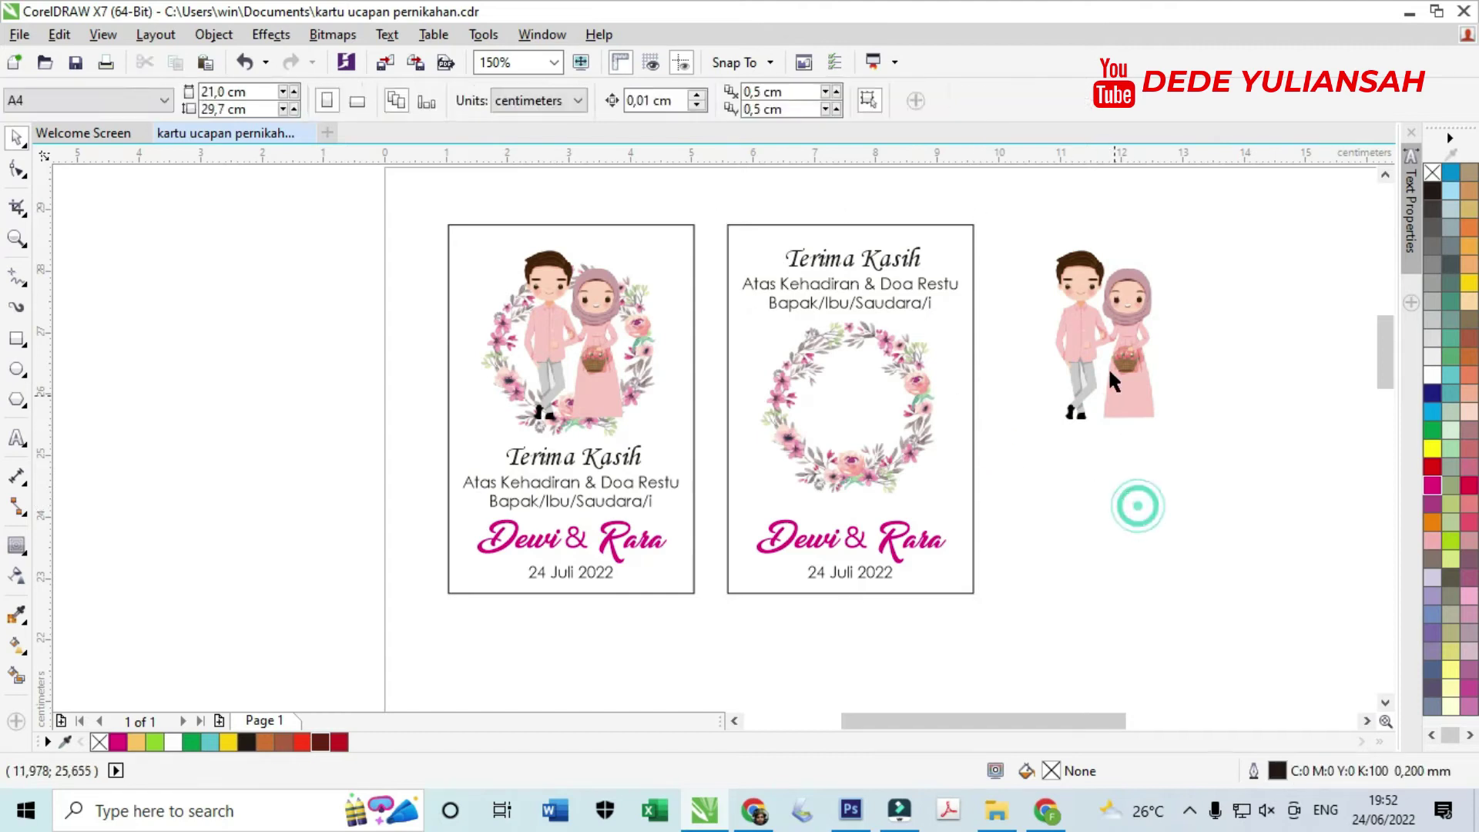
- Delete the leftover pink couple and bring the masked suit-and-white-dress couple picture from the Downloads folder onto the second card's wreath
left_click(1113, 327)
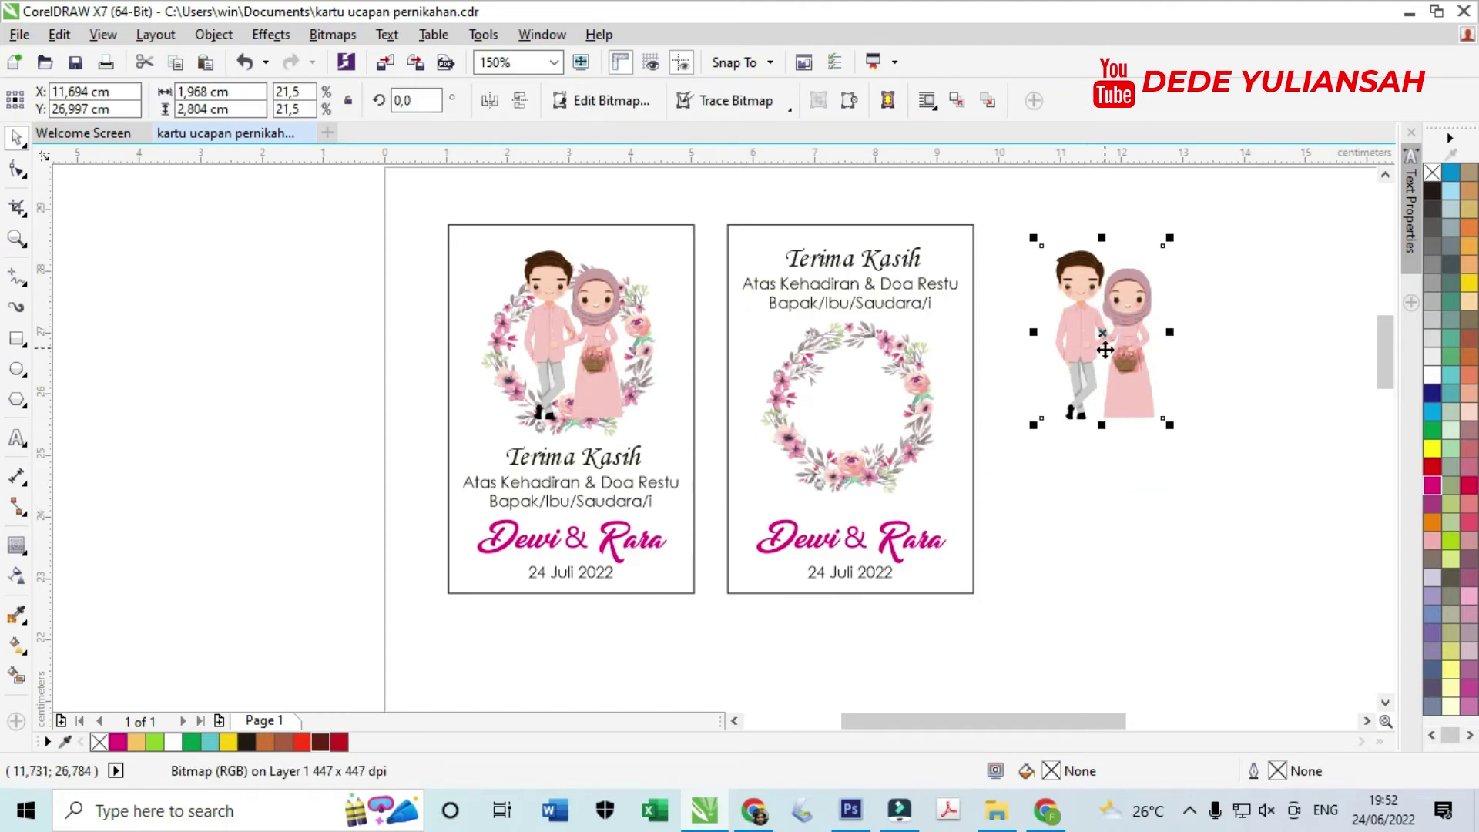
key("Delete")
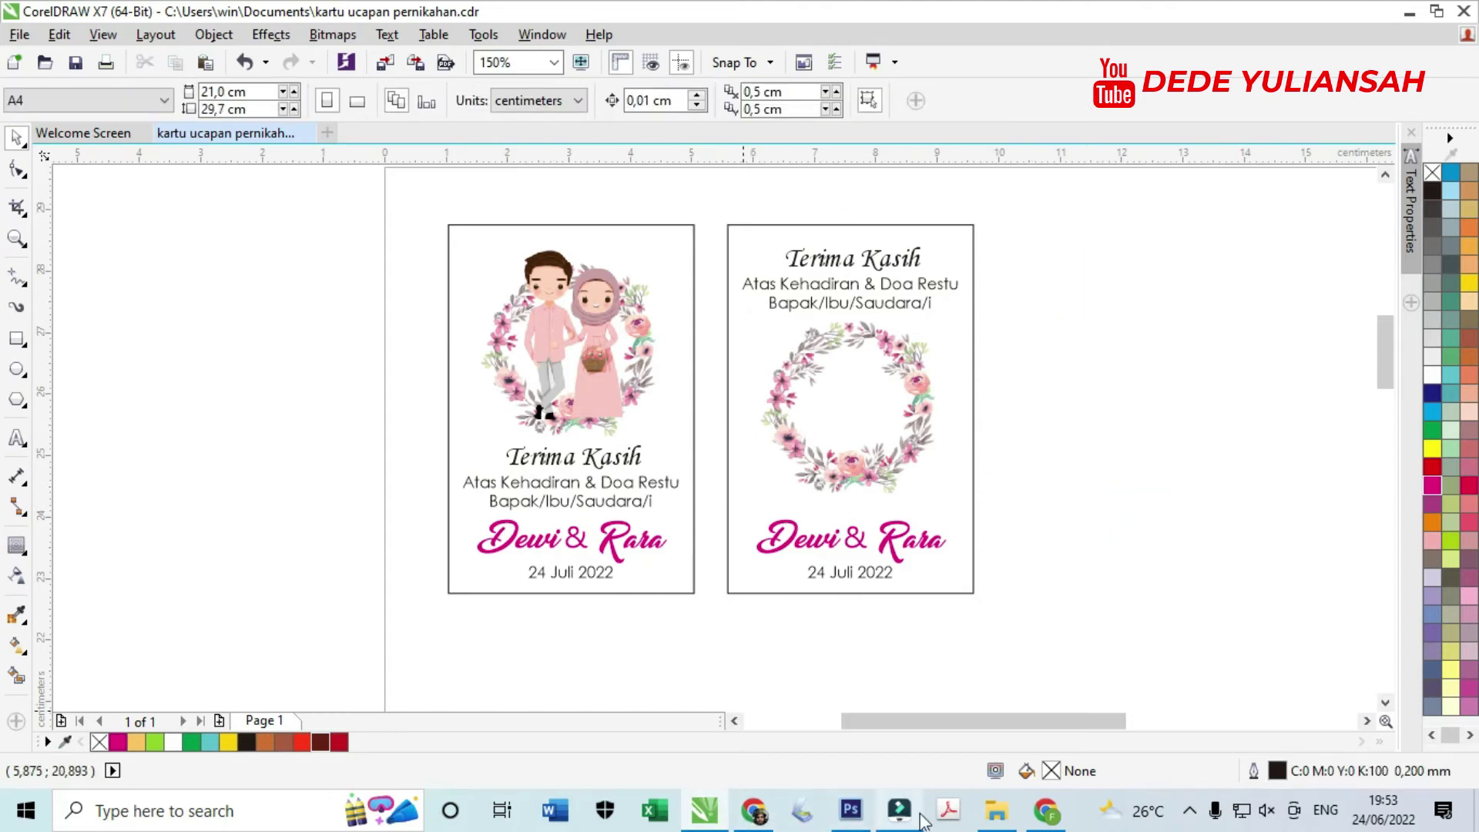
left_click(997, 816)
left_click(311, 504)
left_click_drag(909, 324, 1001, 377)
left_click_drag(1122, 263, 838, 408)
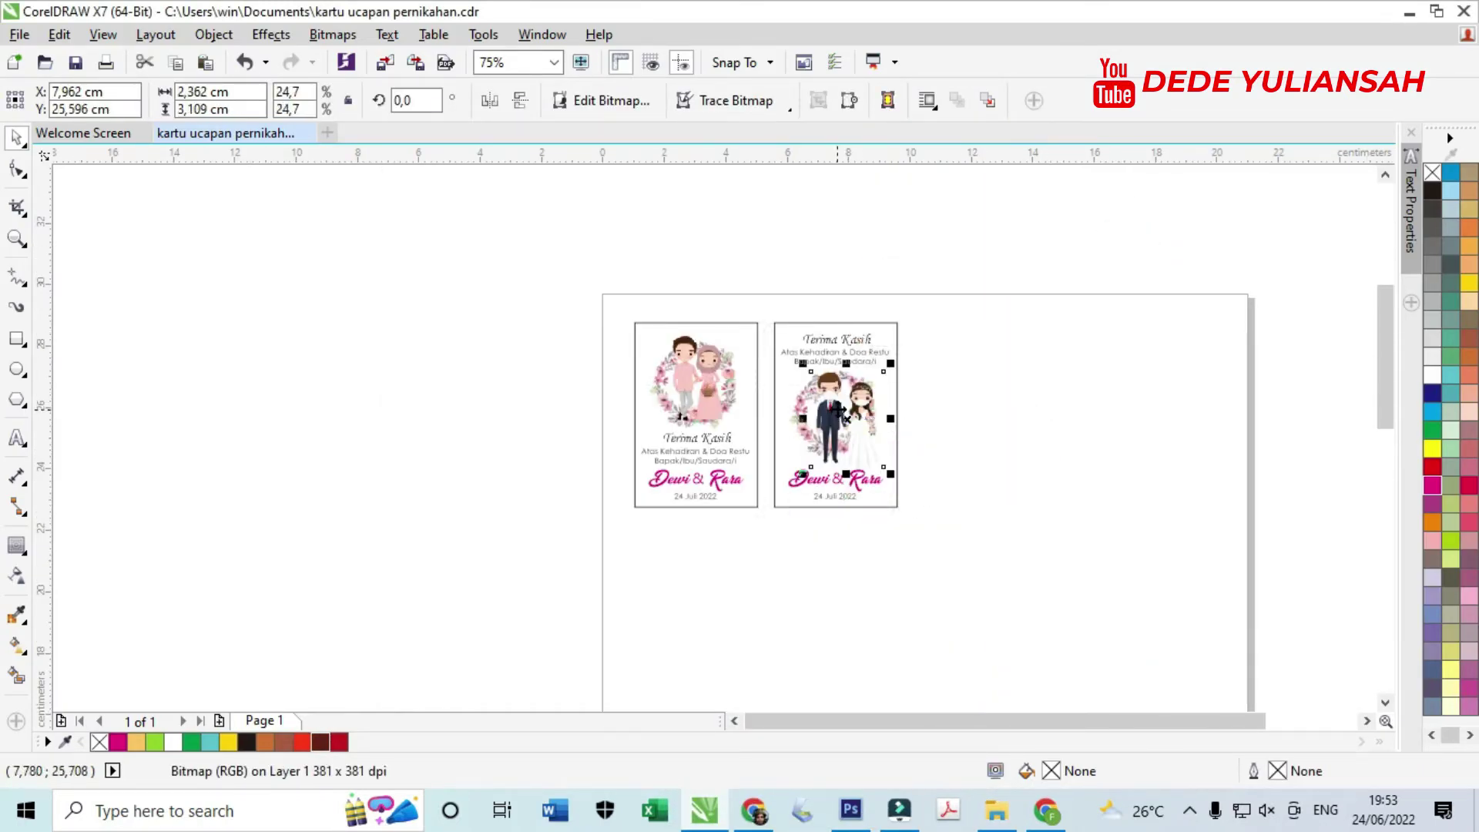
- Fit the new couple inside the second card's wreath at about 2.08 × 2.74 cm
scroll(838, 408, "up", 2)
left_click_drag(999, 282, 962, 348)
left_click_drag(882, 459, 874, 407)
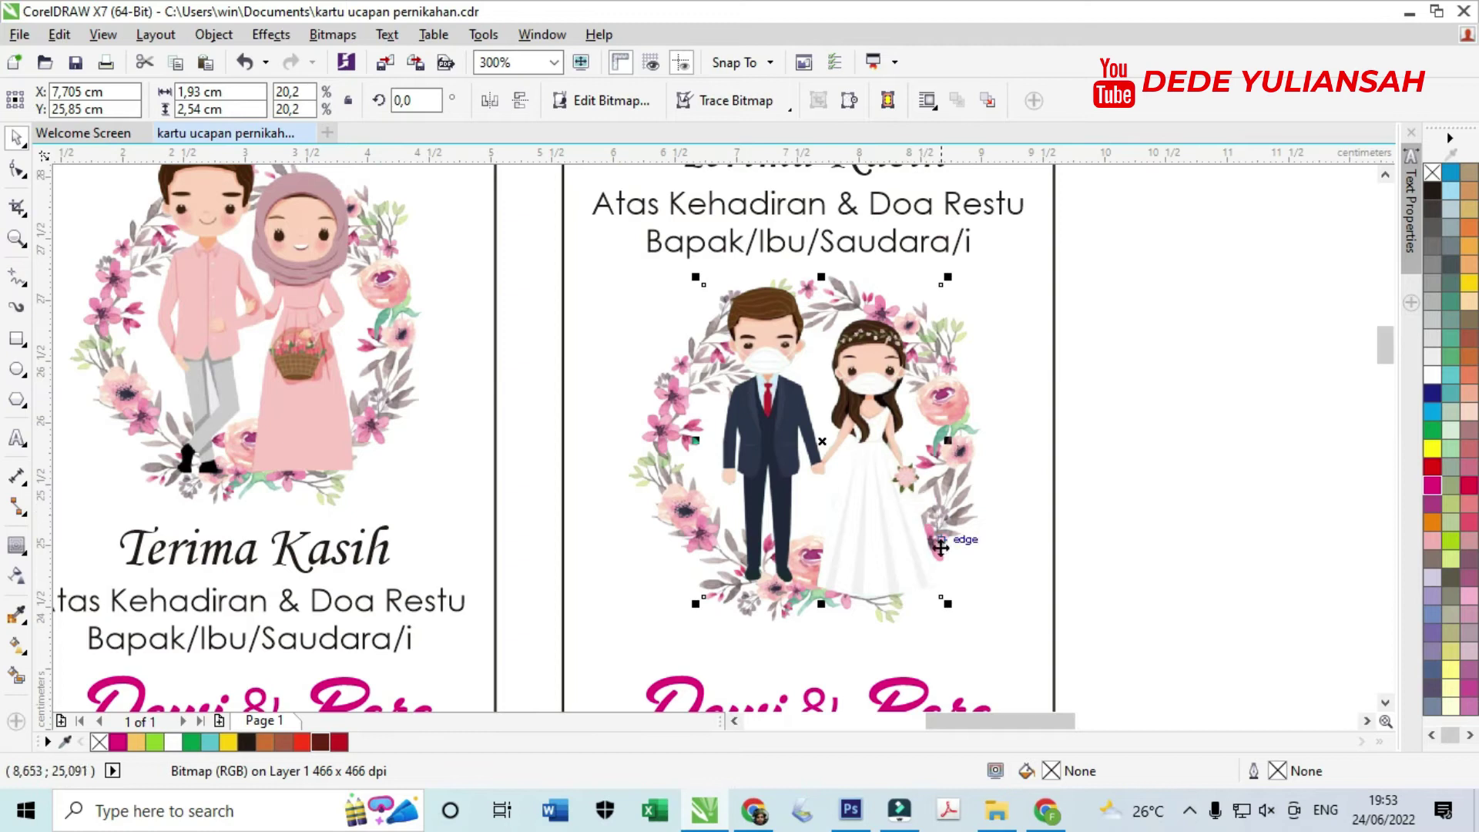
left_click_drag(949, 603, 959, 612)
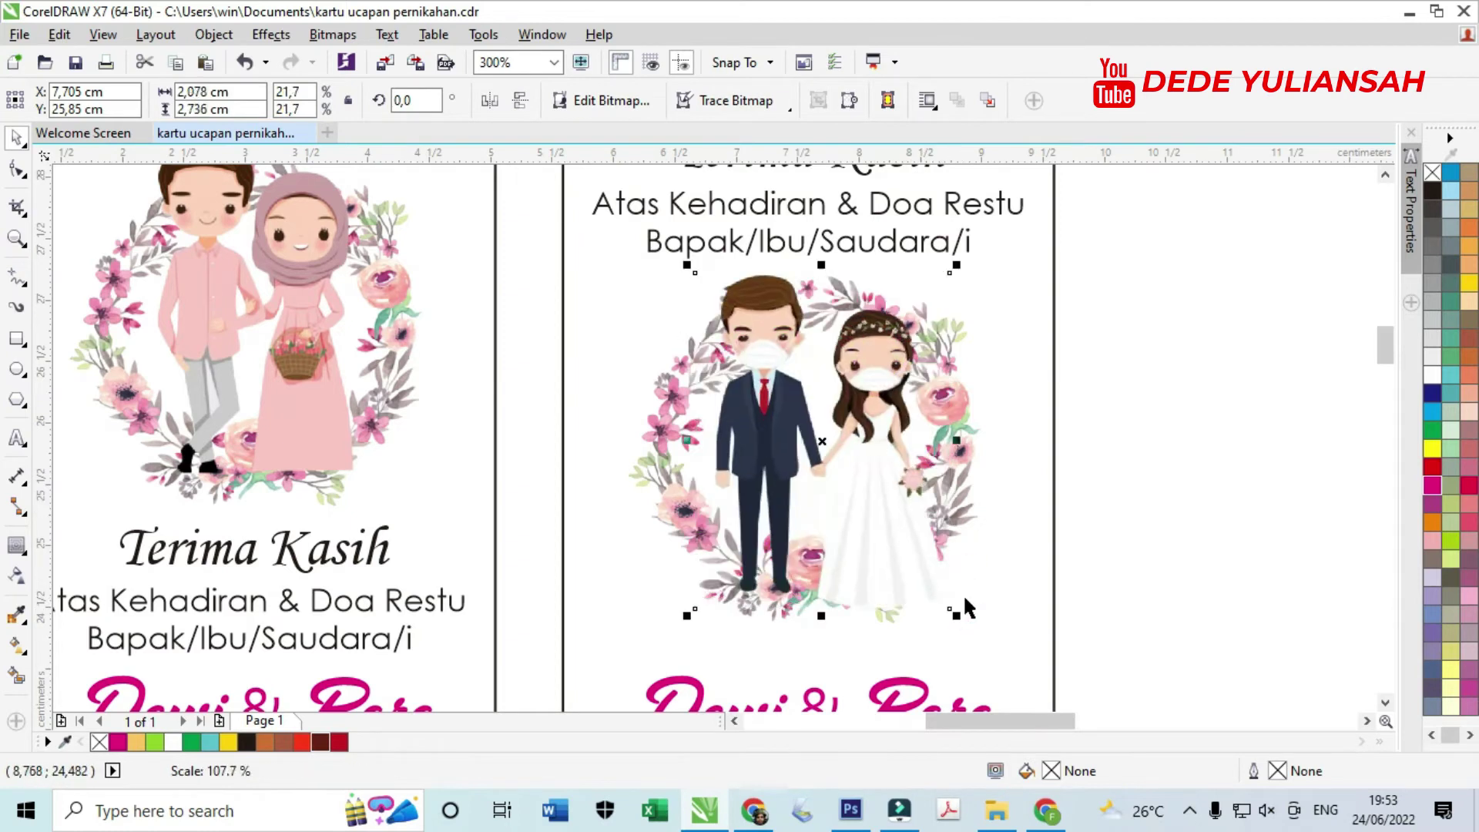
- Shift the second card's wreath and couple together slightly down, away from the two-line message
left_click(971, 440)
left_click(962, 437, "shift")
left_click_drag(967, 436, 970, 468)
scroll(838, 433, "down", 3)
scroll(874, 412, "up", 3)
left_click_drag(875, 413, 914, 439)
scroll(919, 426, "down", 3)
scroll(894, 439, "up", 4)
scroll(914, 439, "down", 3)
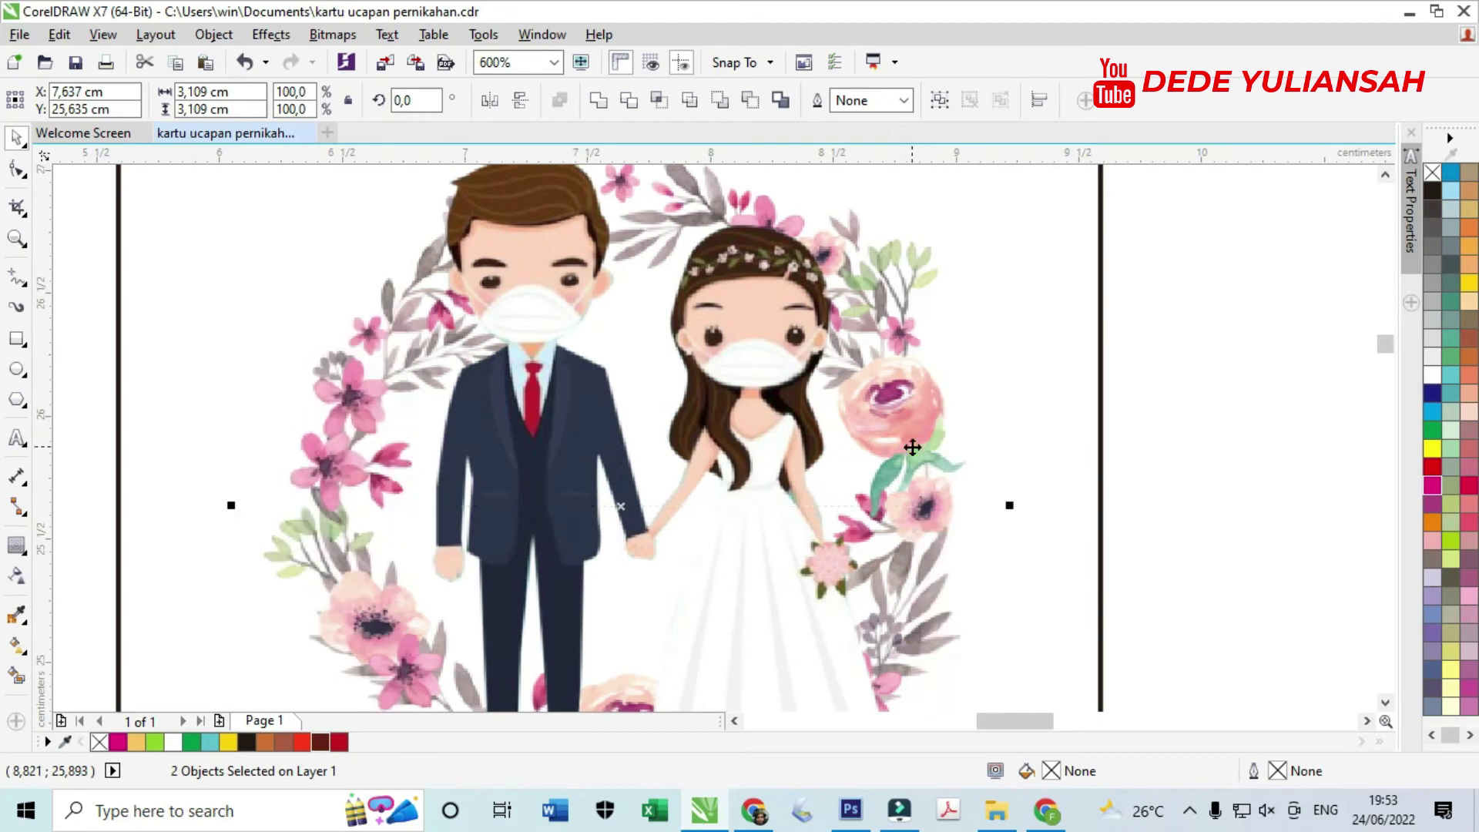
left_click(1025, 485)
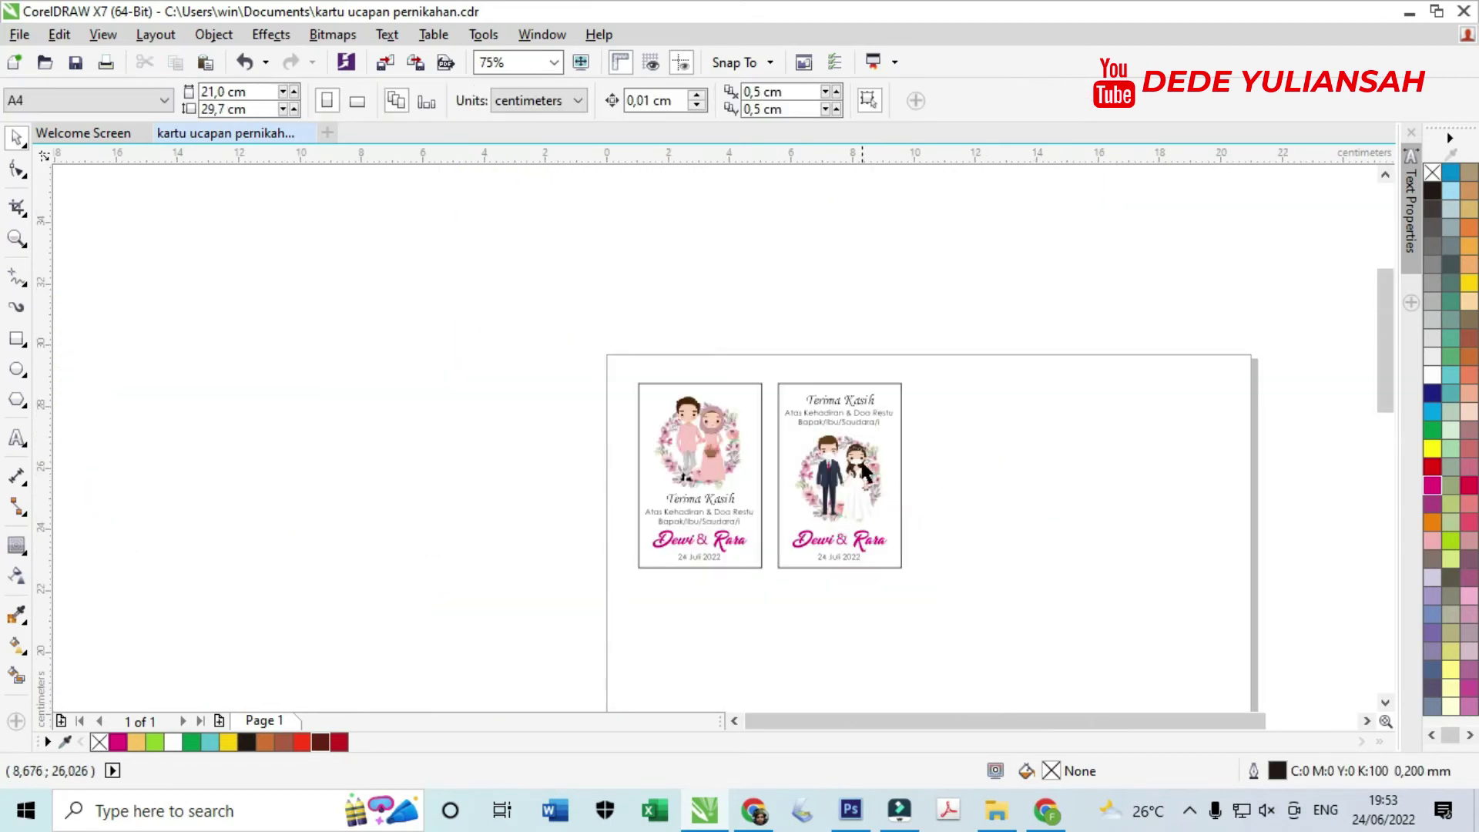
- Duplicate the complete second card to its right as a third card, keeping a small gap
scroll(867, 474, "up", 3)
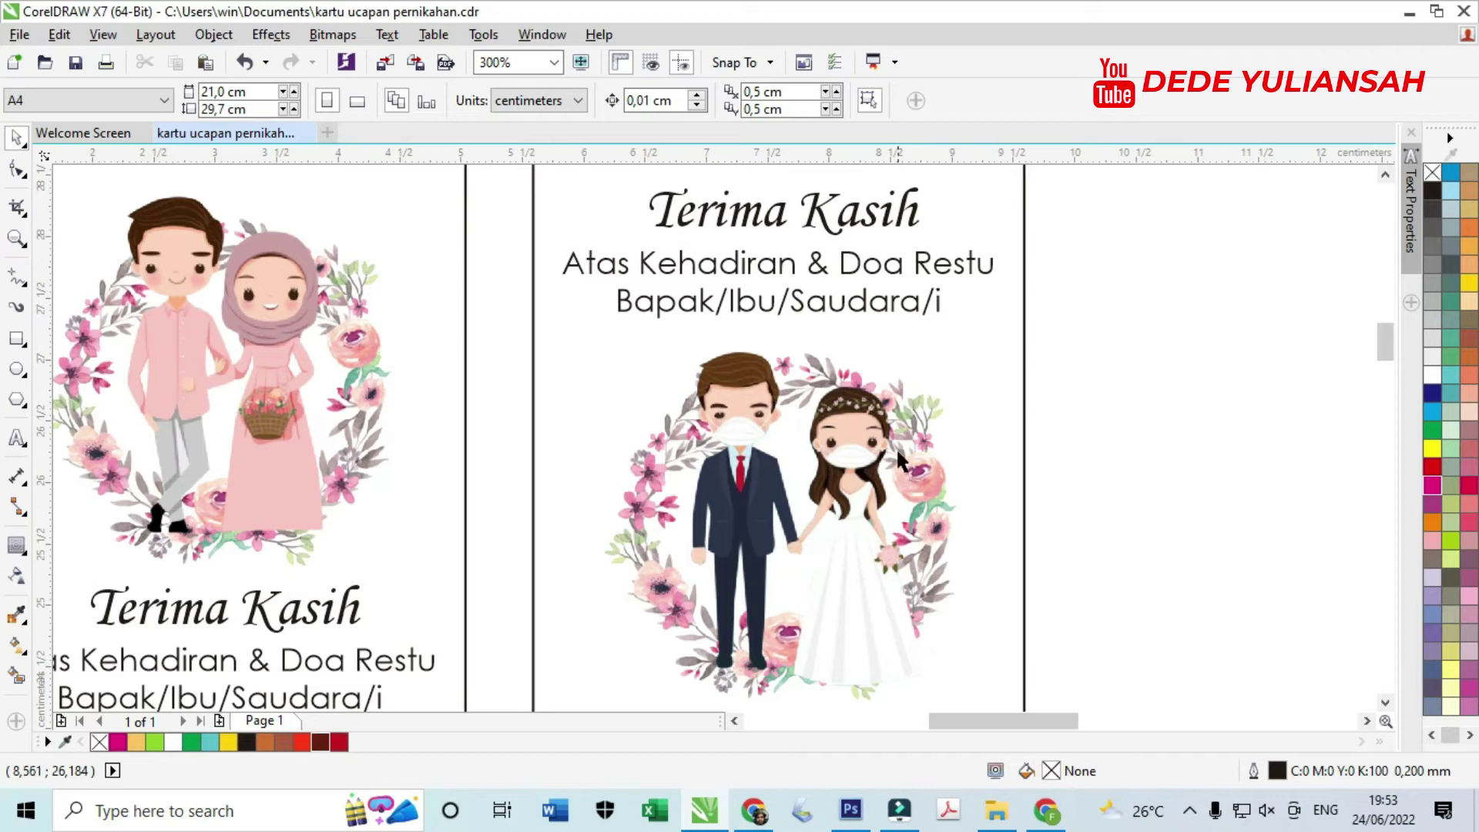
scroll(822, 421, "down", 3)
left_click_drag(789, 487, 949, 566)
scroll(809, 375, "up", 3)
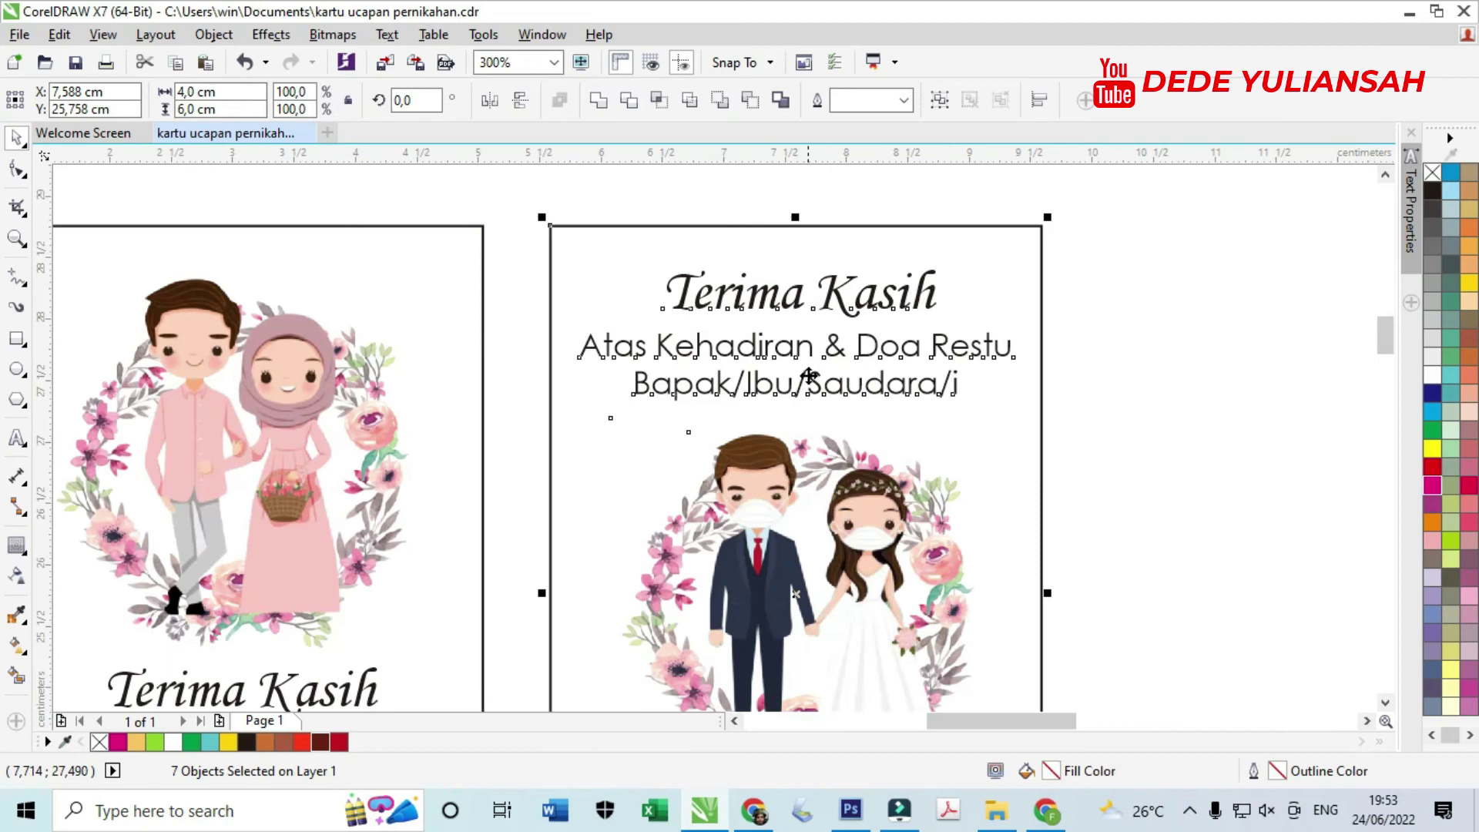
scroll(736, 362, "down", 2)
left_click_drag(735, 362, 1006, 382)
left_click(1207, 473)
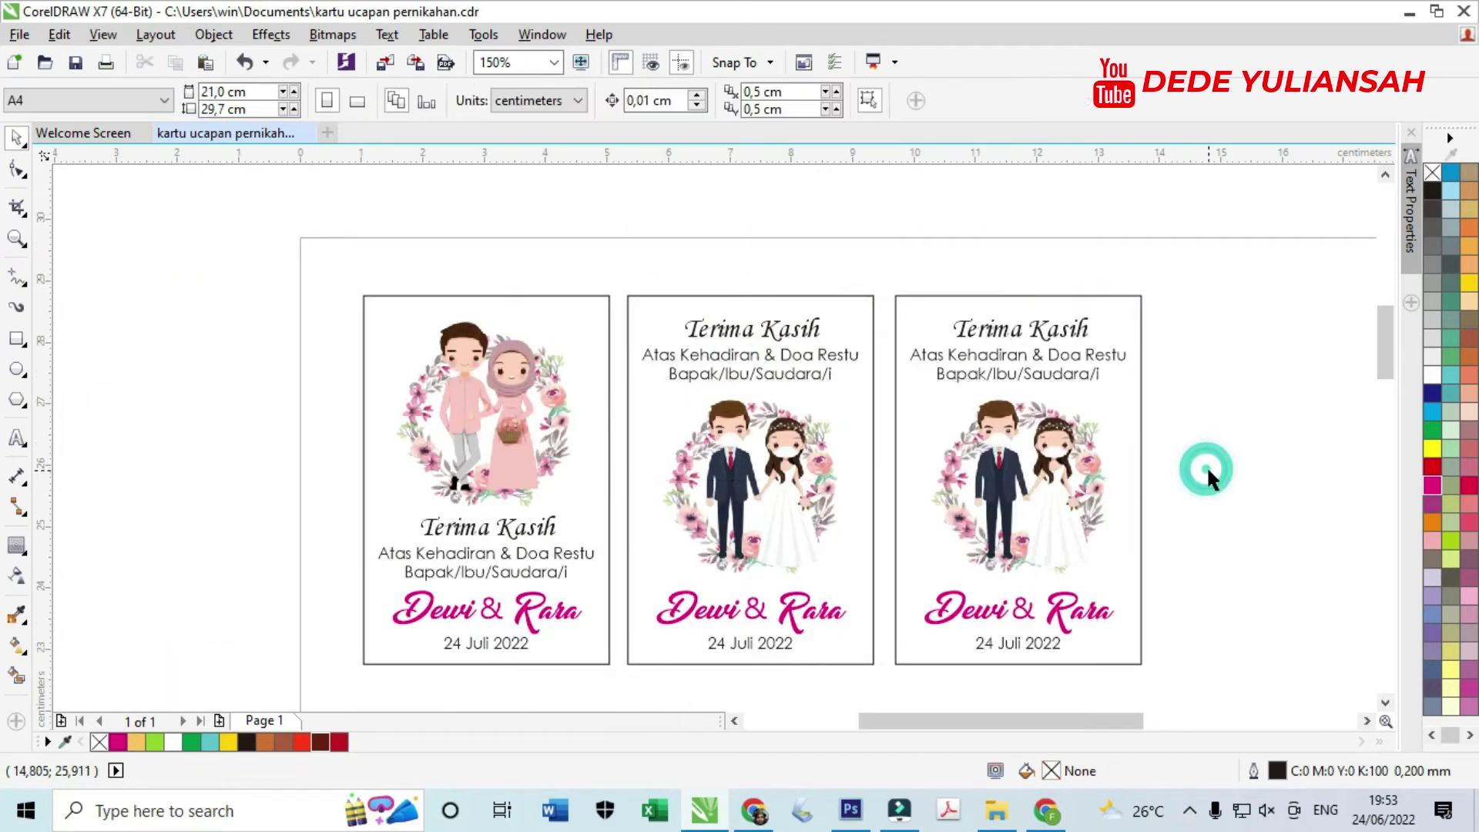
left_click(1220, 480)
- Delete the wreath from the third card and bring in the pink rose "Wallpapers _ Flower background design" picture from the Downloads folder
left_click(1100, 482)
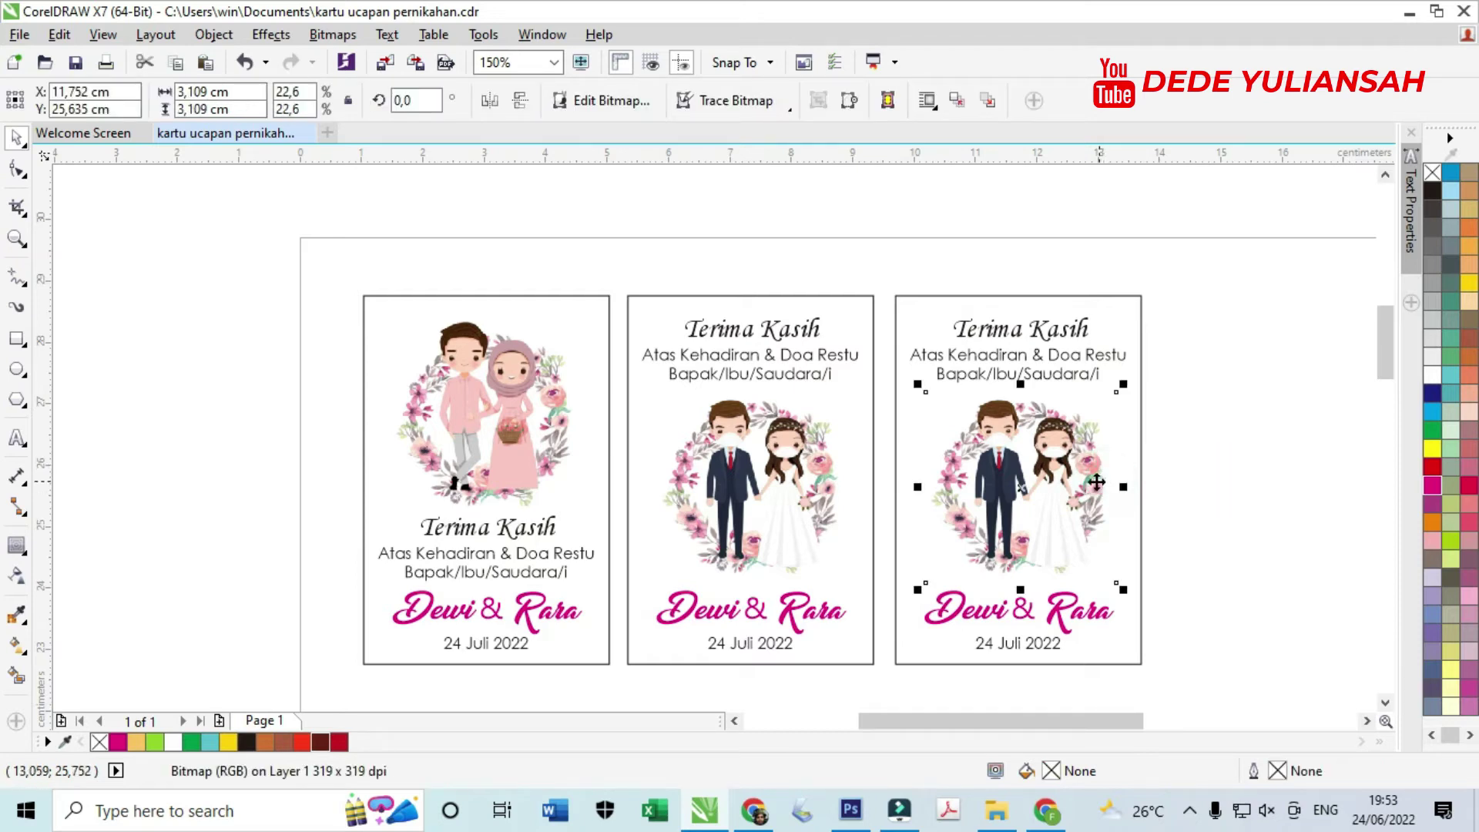
key("Delete")
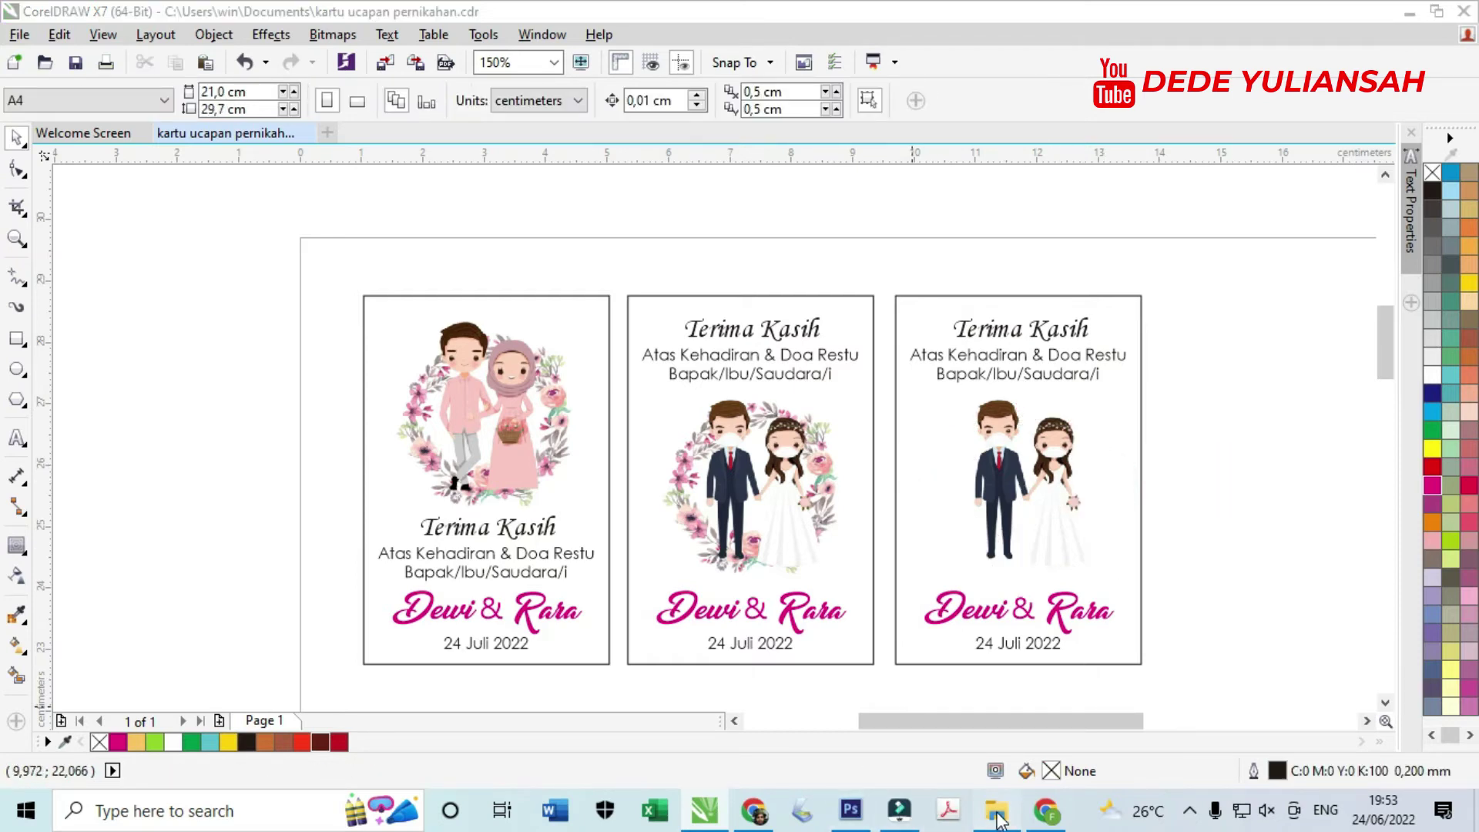
left_click(996, 813)
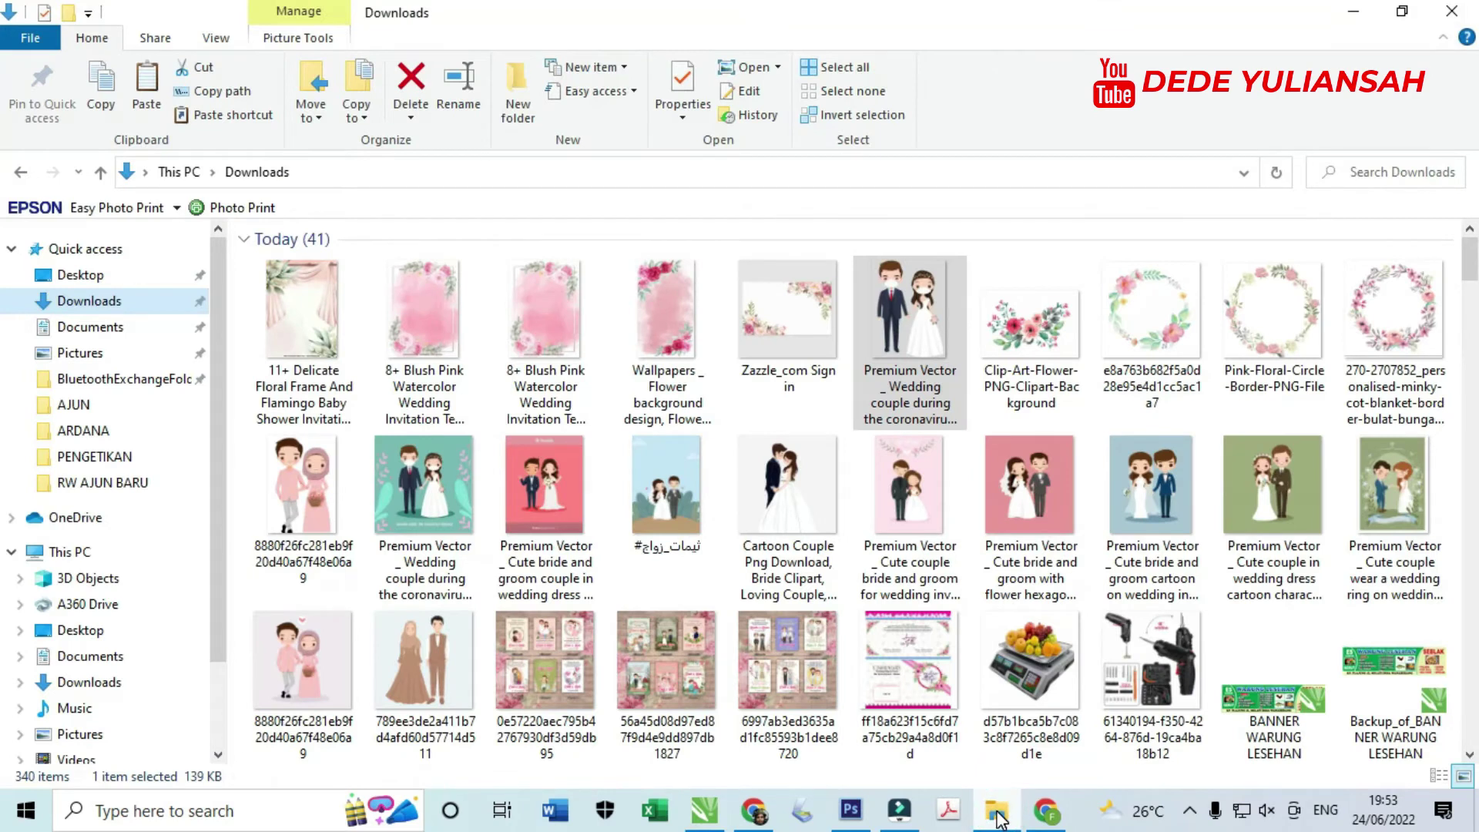
left_click(662, 284)
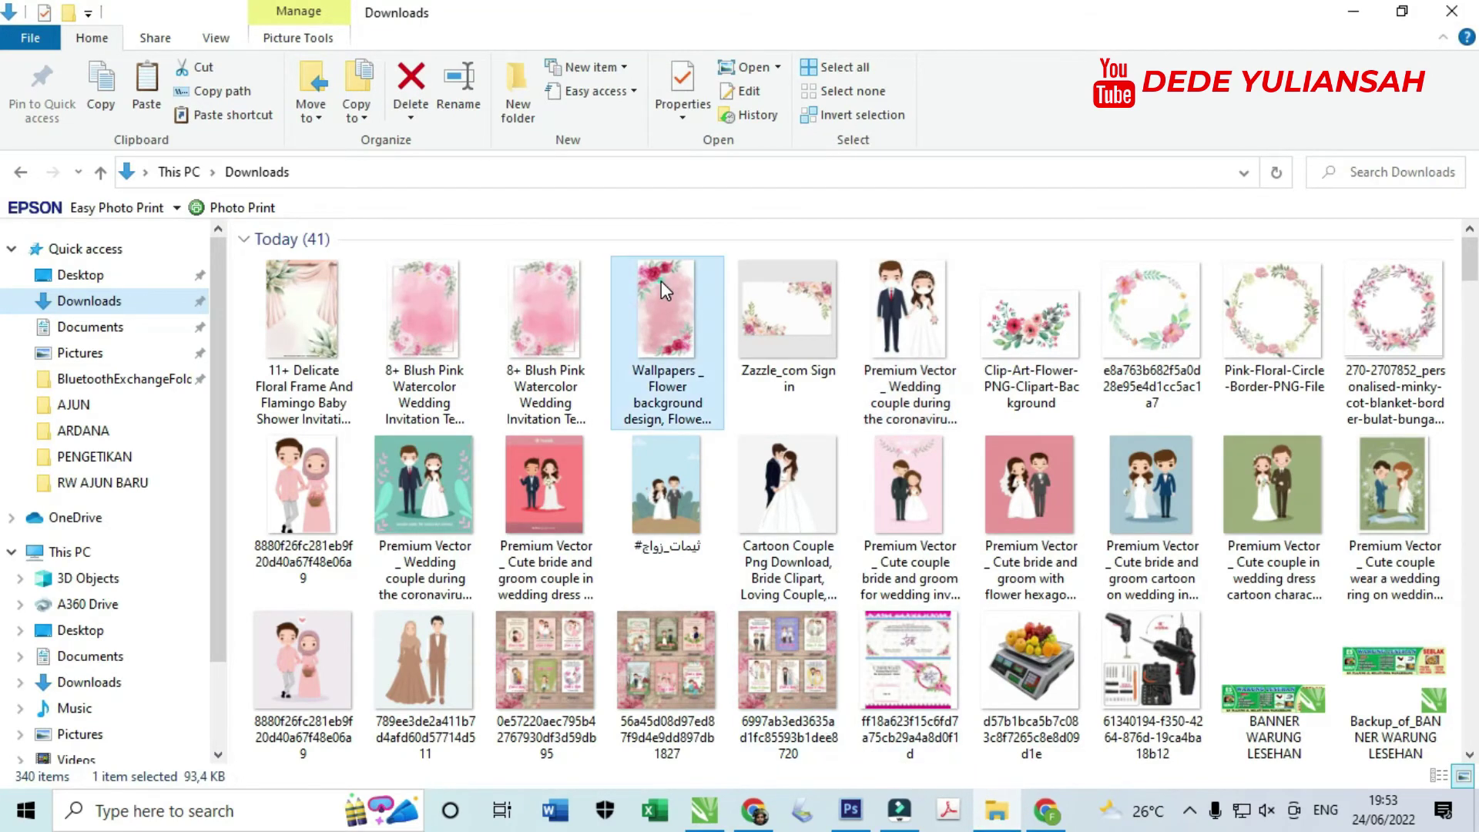
right_click(661, 281)
left_click(649, 288)
left_click_drag(649, 288, 1234, 534)
scroll(597, 465, "down", 3)
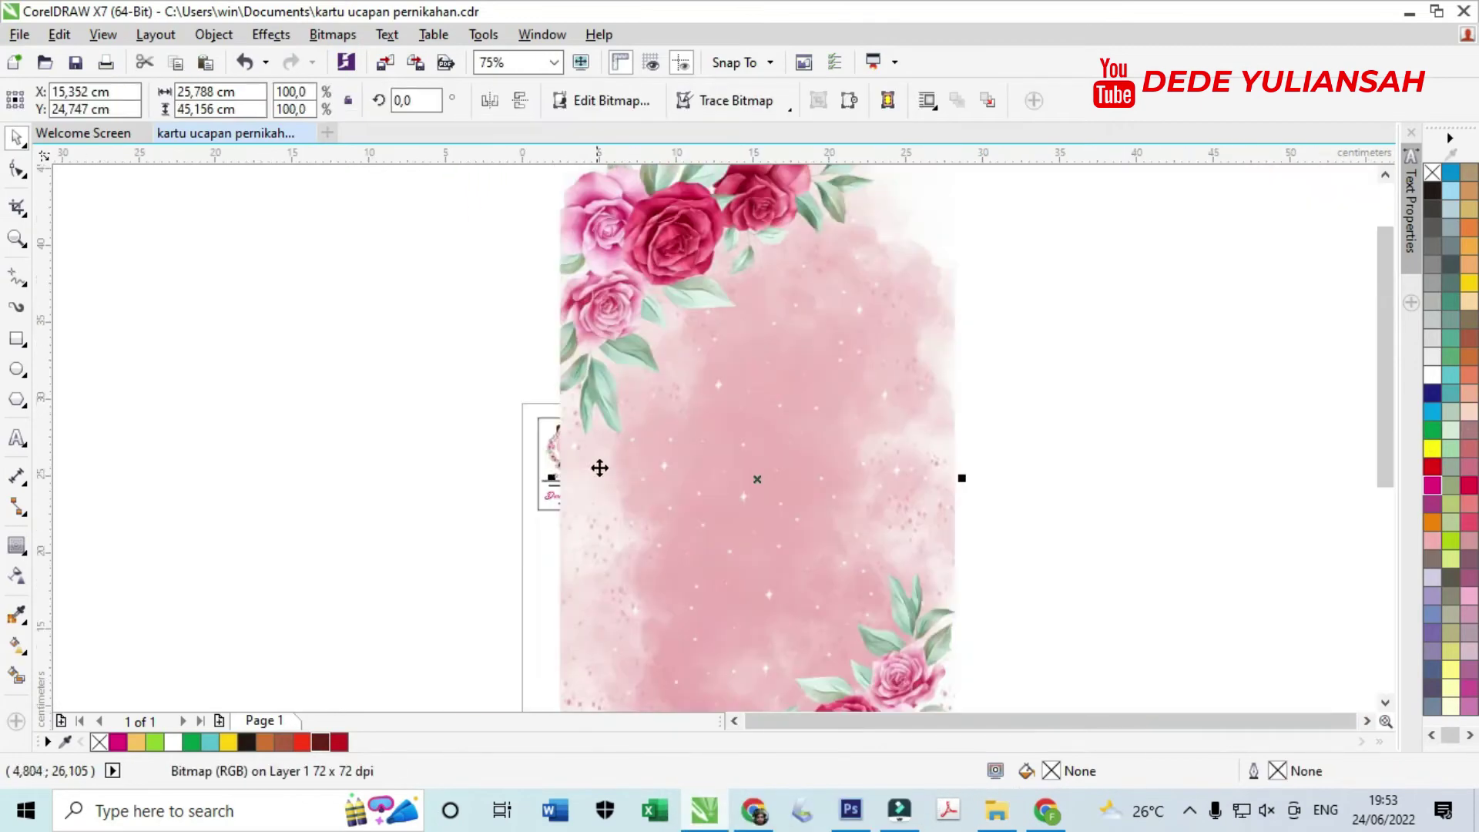
- Shrink the rose background to about 3.67 × 6.42 cm and PowerClip it inside the third card's frame
mouse_move(857, 254)
left_mouse_down()
mouse_move(825, 357)
mouse_move(772, 400)
mouse_move(881, 370)
mouse_move(917, 289)
mouse_move(878, 279)
mouse_move(851, 320)
mouse_move(859, 305)
left_mouse_up()
scroll(759, 409, "up", 3)
left_click_drag(765, 395, 762, 389)
right_click(773, 393)
left_click(862, 189)
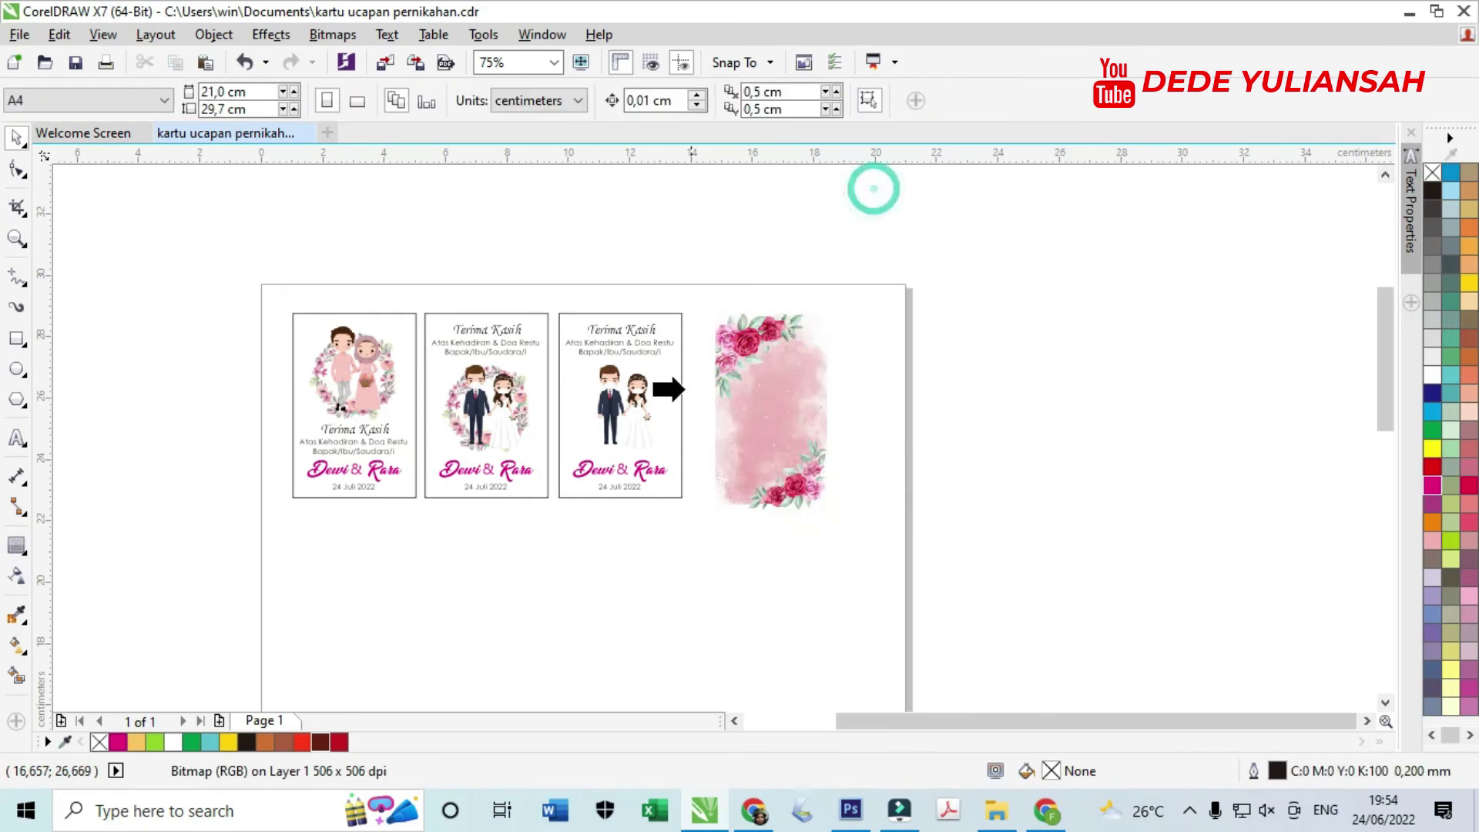
left_click(664, 374)
- Edit the third card's PowerClip contents and enlarge the rose background to about 4.25 × 7.44 cm, covering the whole frame
scroll(589, 405, "up", 1)
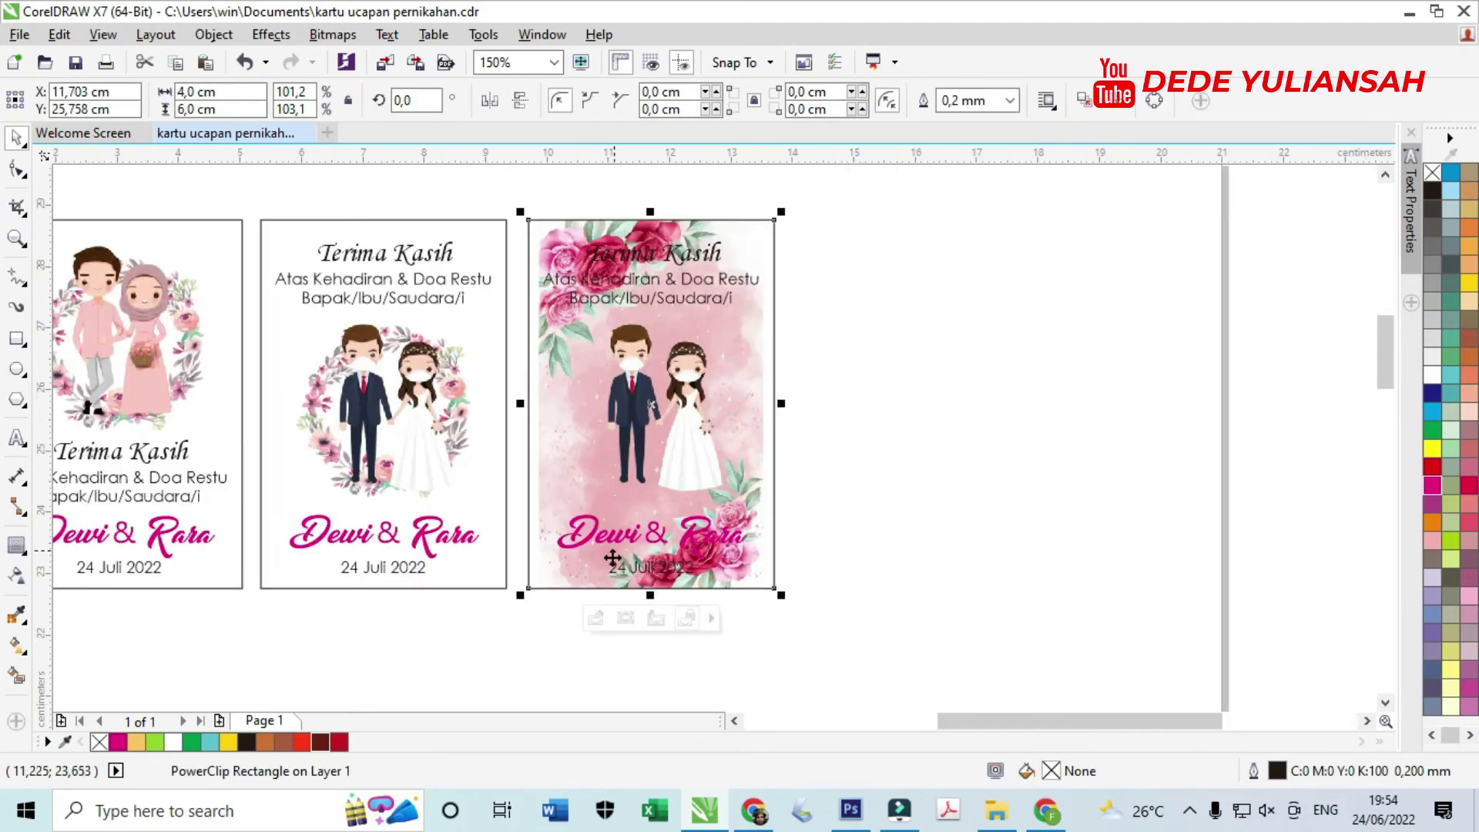
left_click(625, 619)
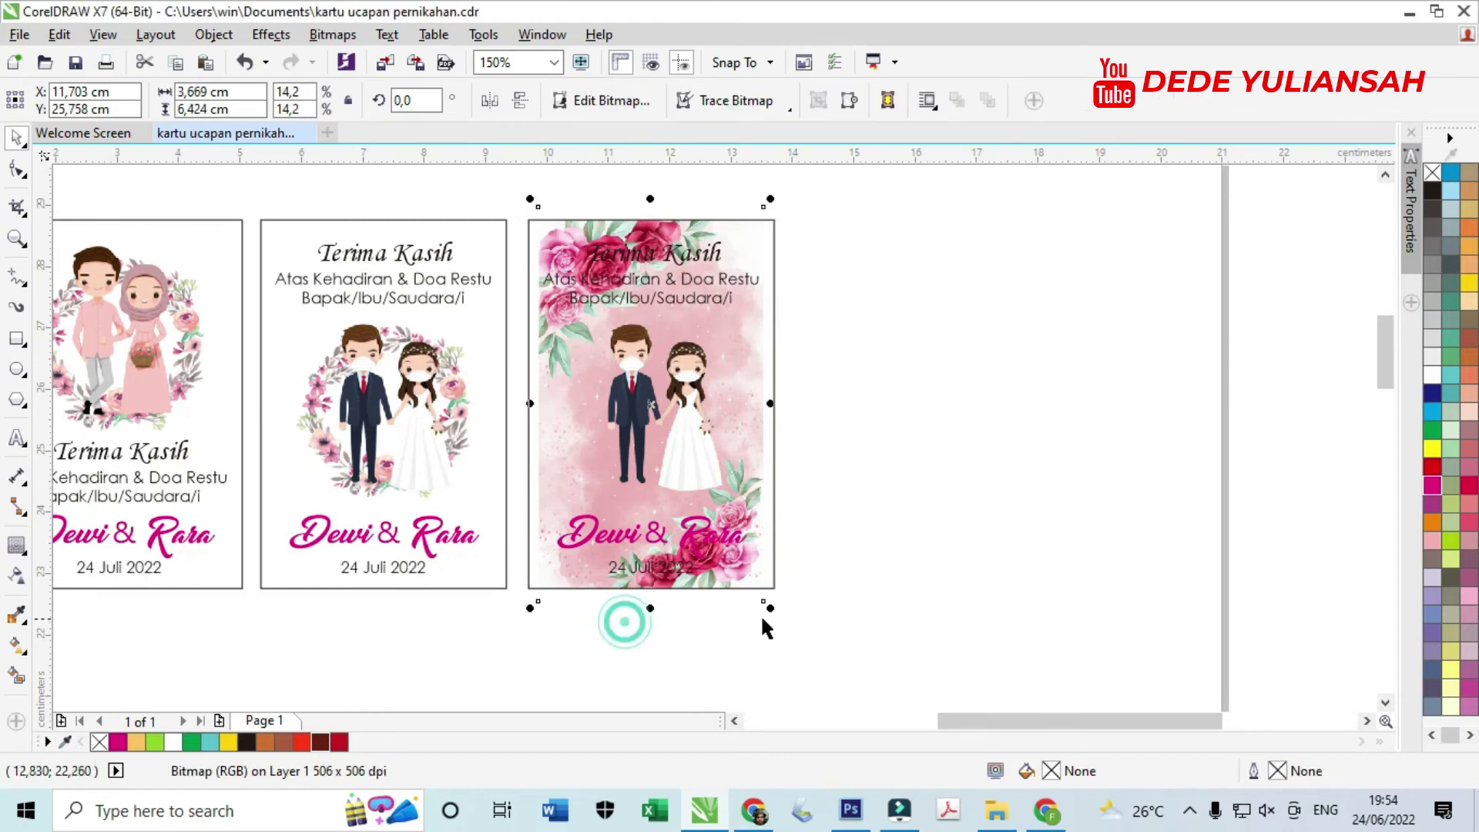
scroll(762, 612, "up", 1)
left_click_drag(767, 600, 801, 656)
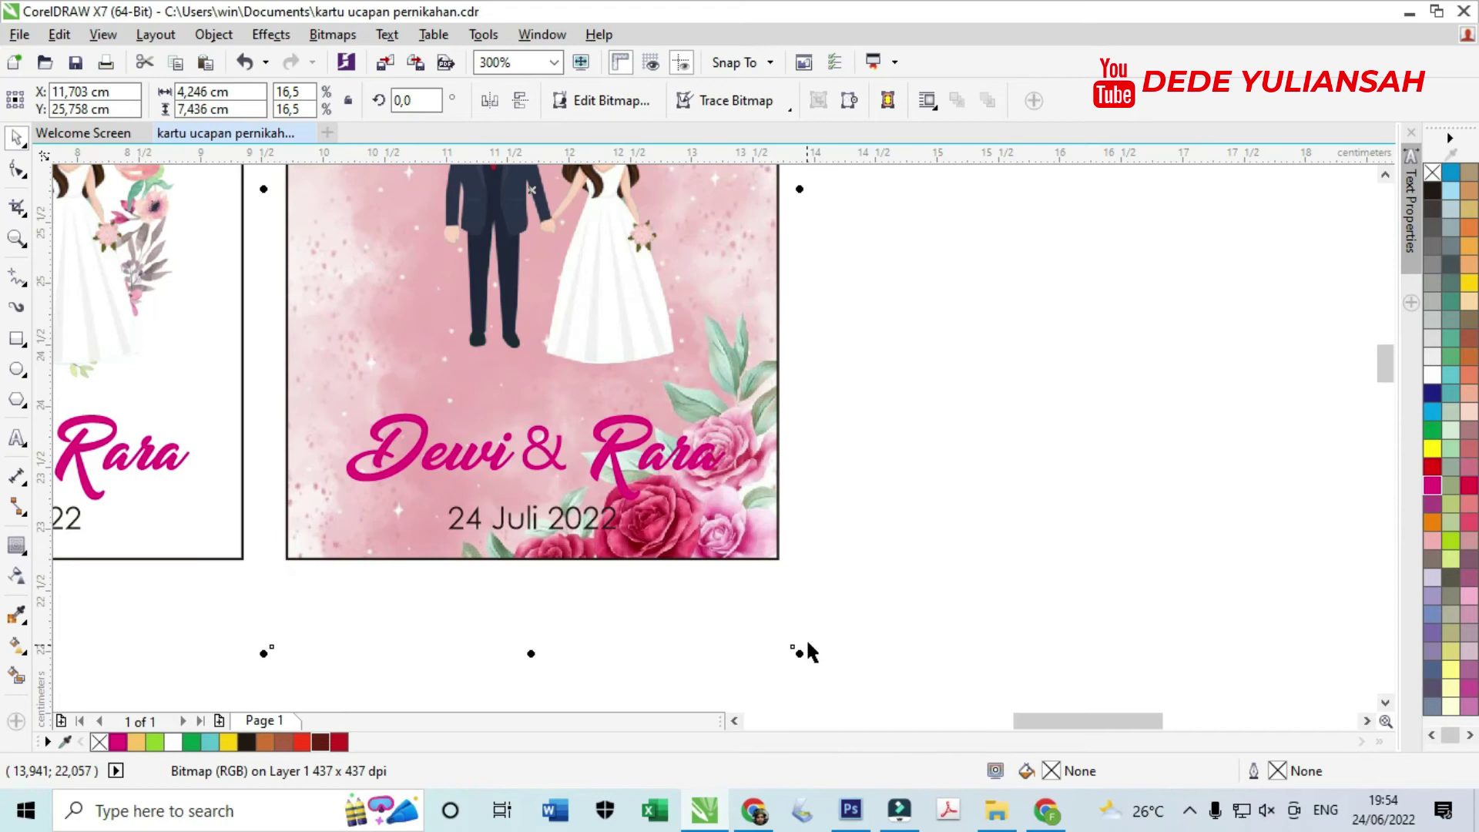
scroll(765, 633, "down", 1)
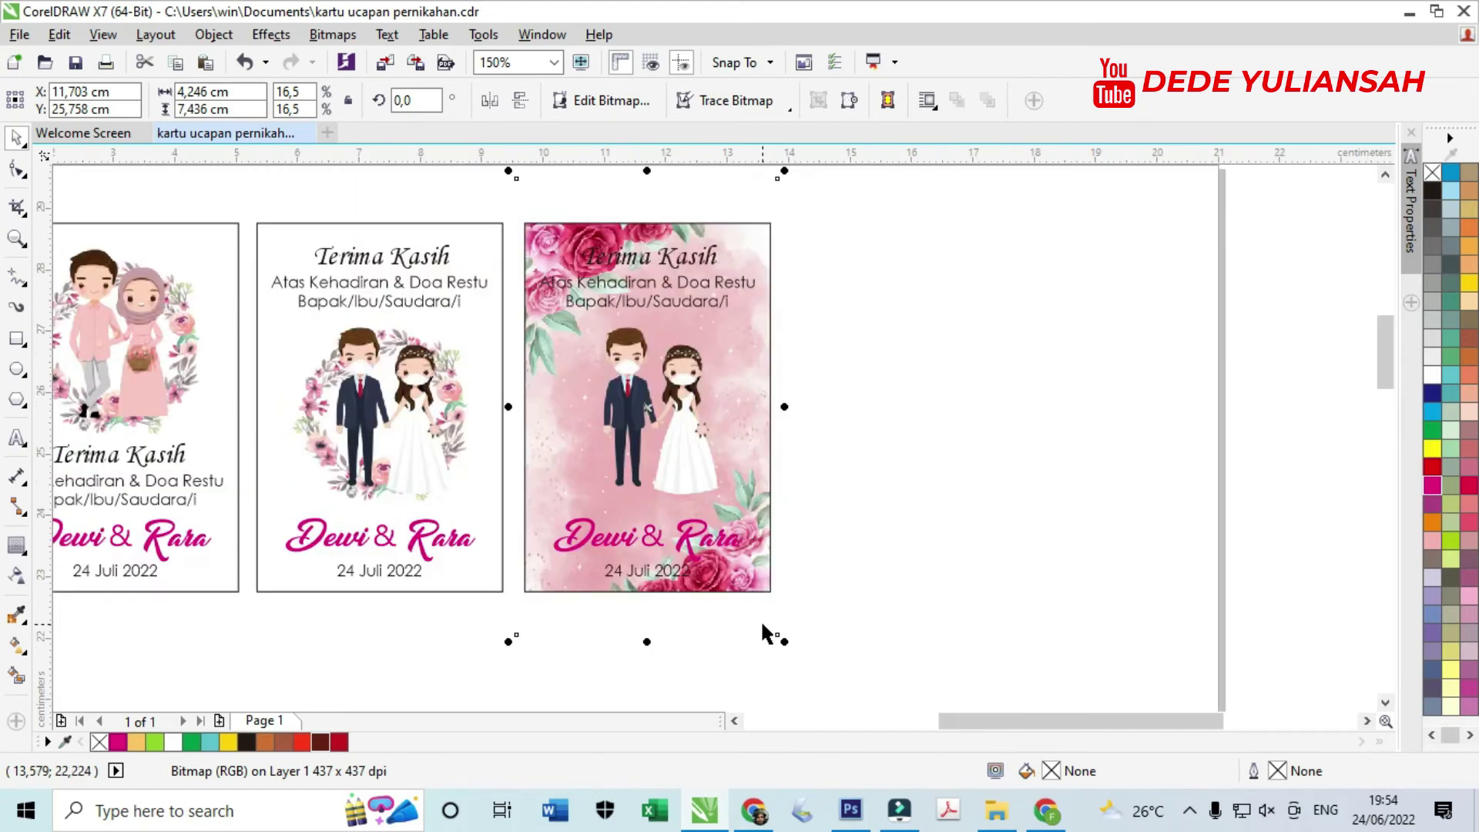
left_click(873, 543)
- Fill "Terima Kasih" and the two-line message on the third card with dark brown C54 M93 Y100 K40
scroll(758, 488, "down", 1)
scroll(646, 381, "up", 2)
left_click_drag(577, 245, 1173, 506)
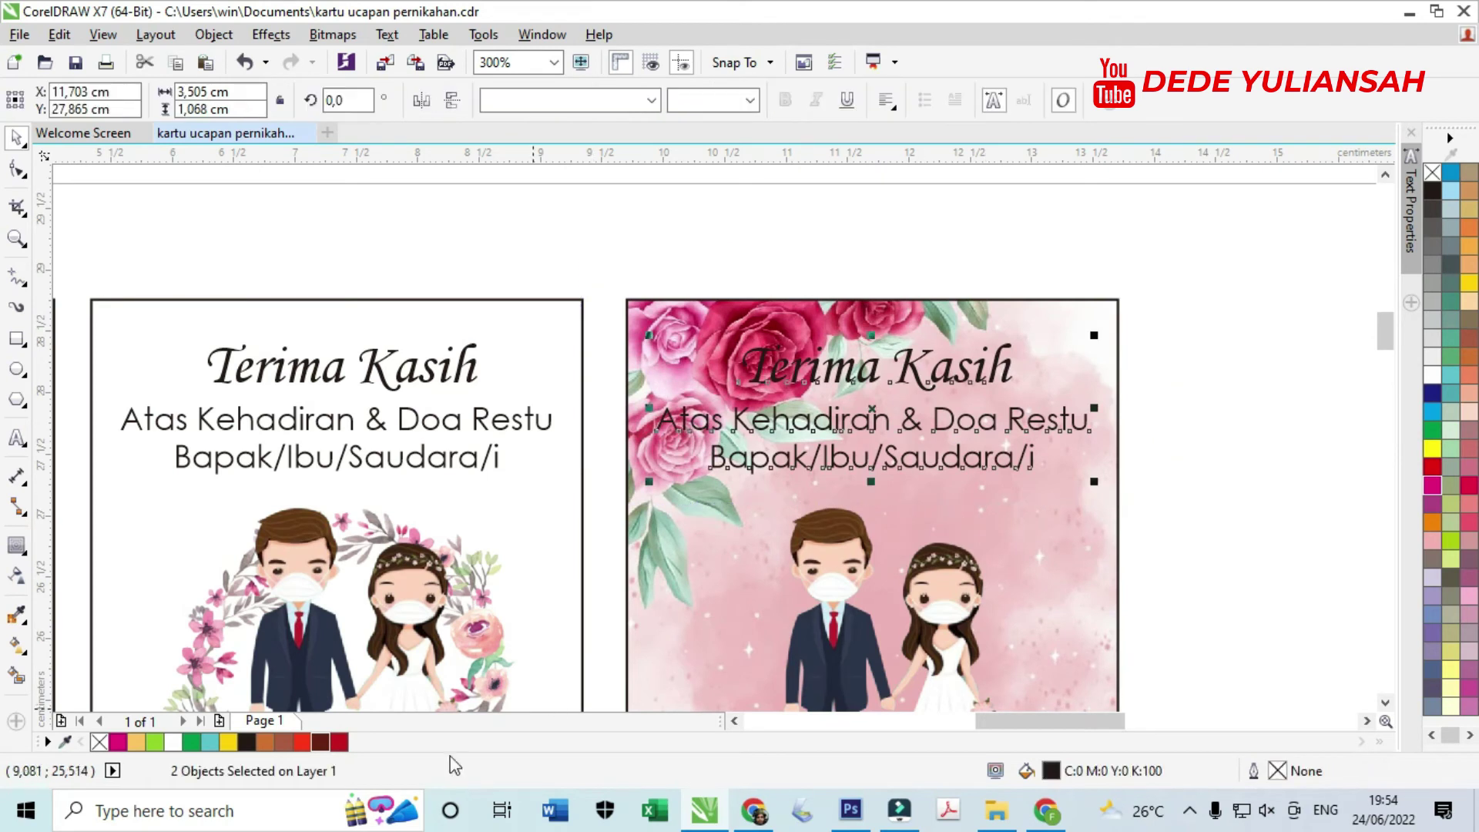
left_click(337, 741)
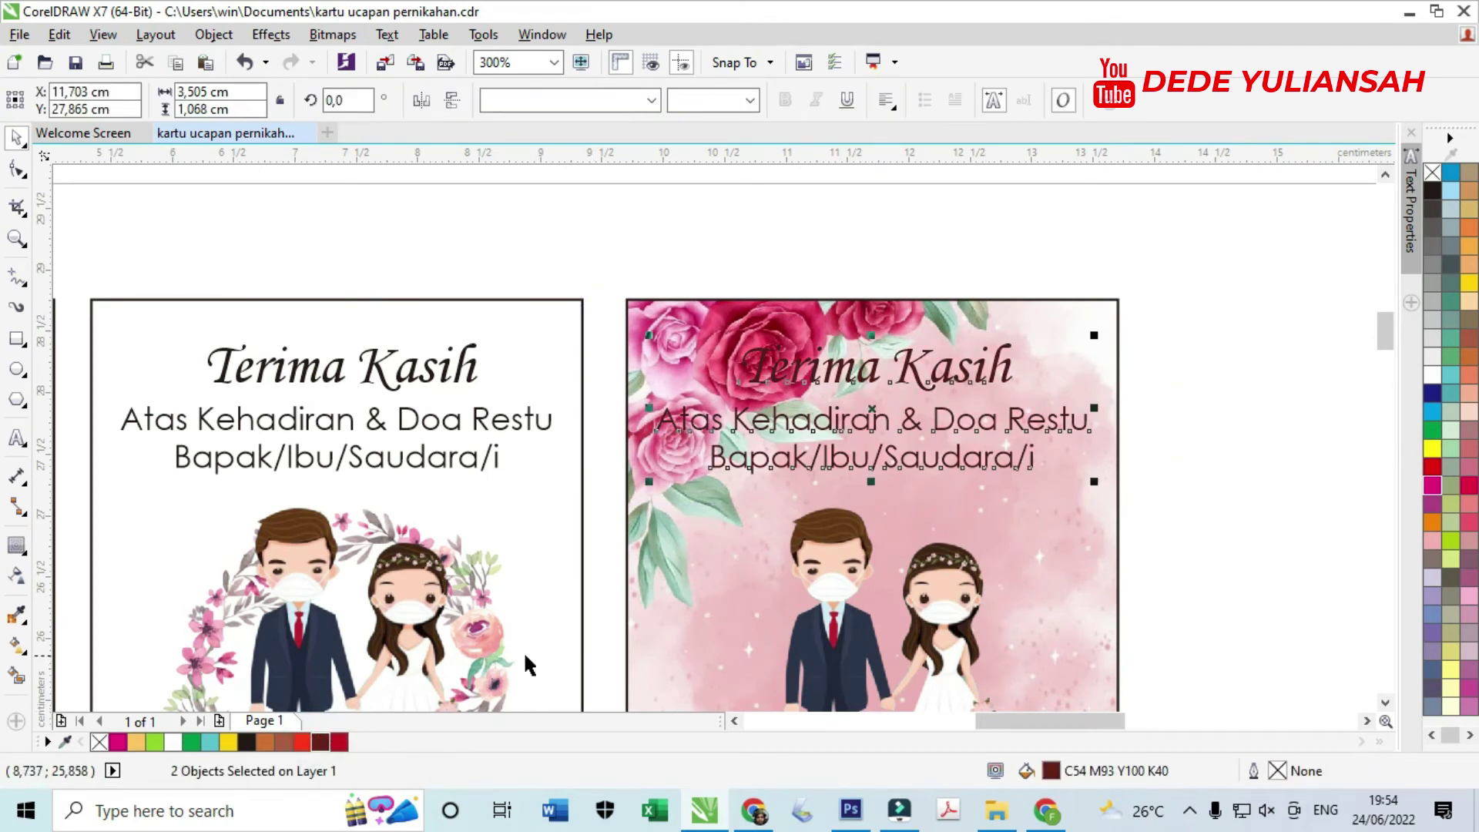
- Add a one-step white outside contour to the couple's names on the third card, with an offset of about 0.037 cm
left_click(995, 634)
scroll(878, 633, "down", 1)
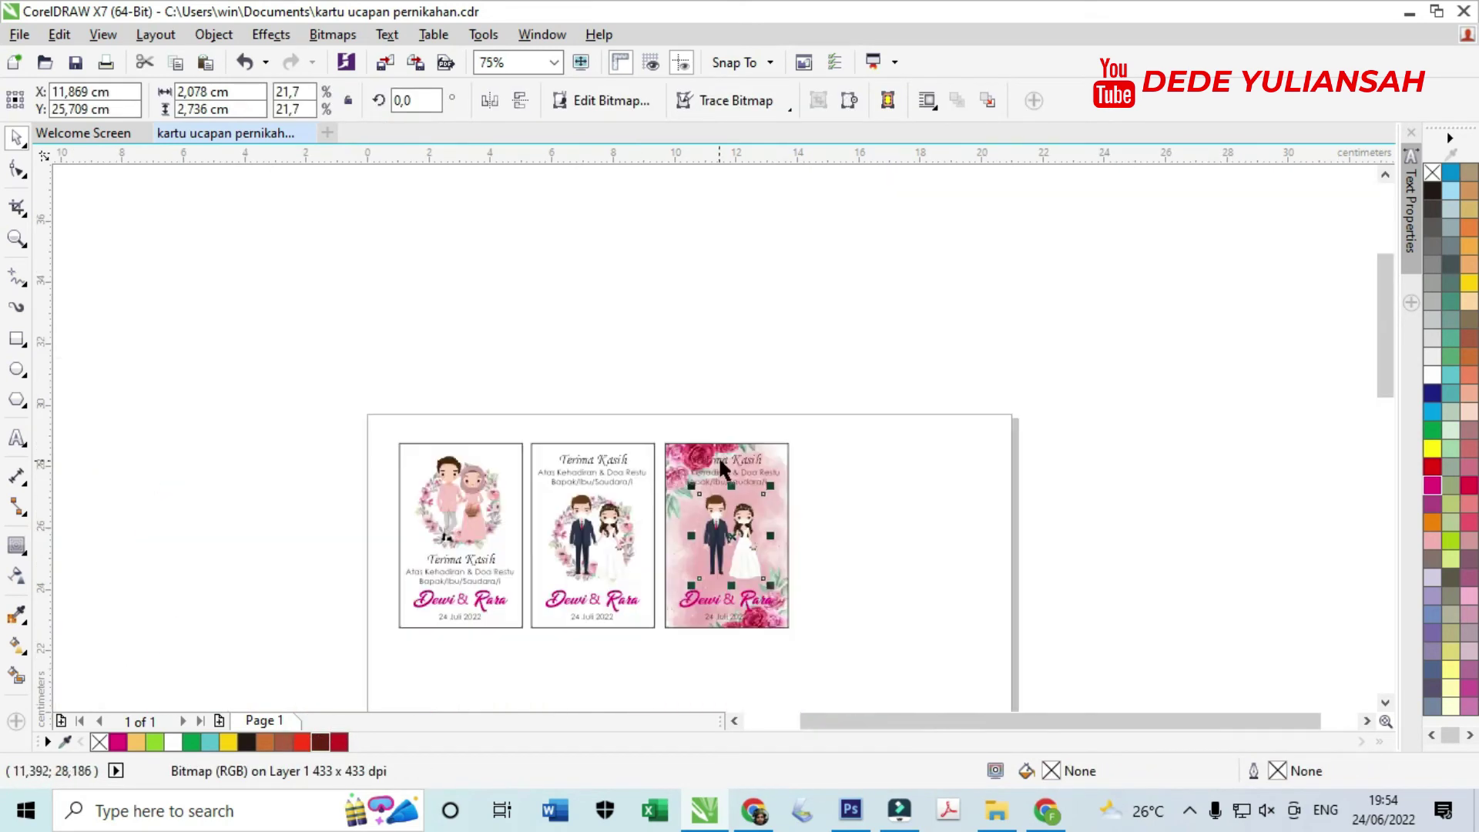
scroll(756, 632, "up", 2)
left_click(728, 466)
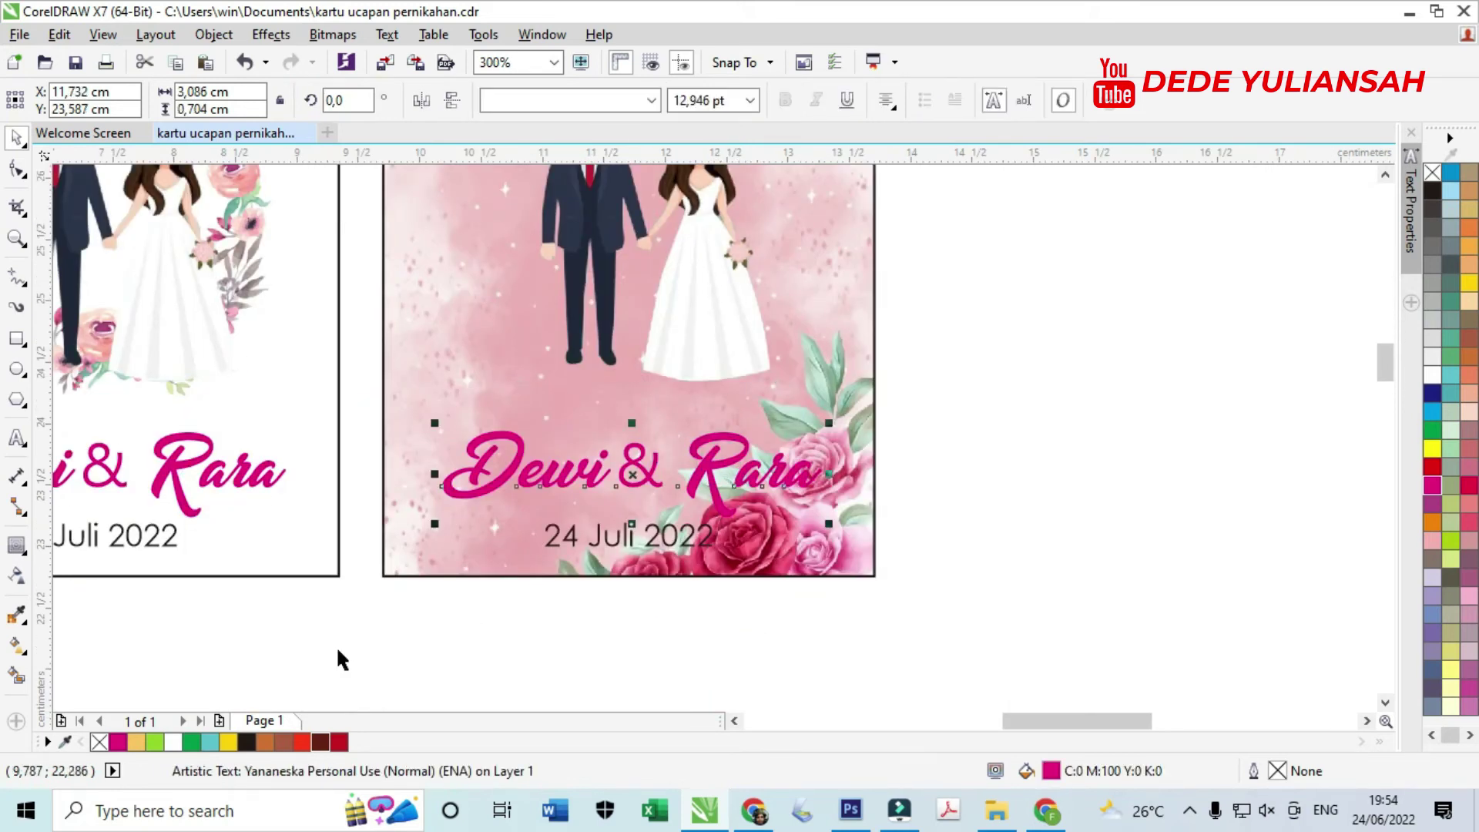
left_click(17, 545)
left_click(531, 100)
scroll(414, 470, "up", 2)
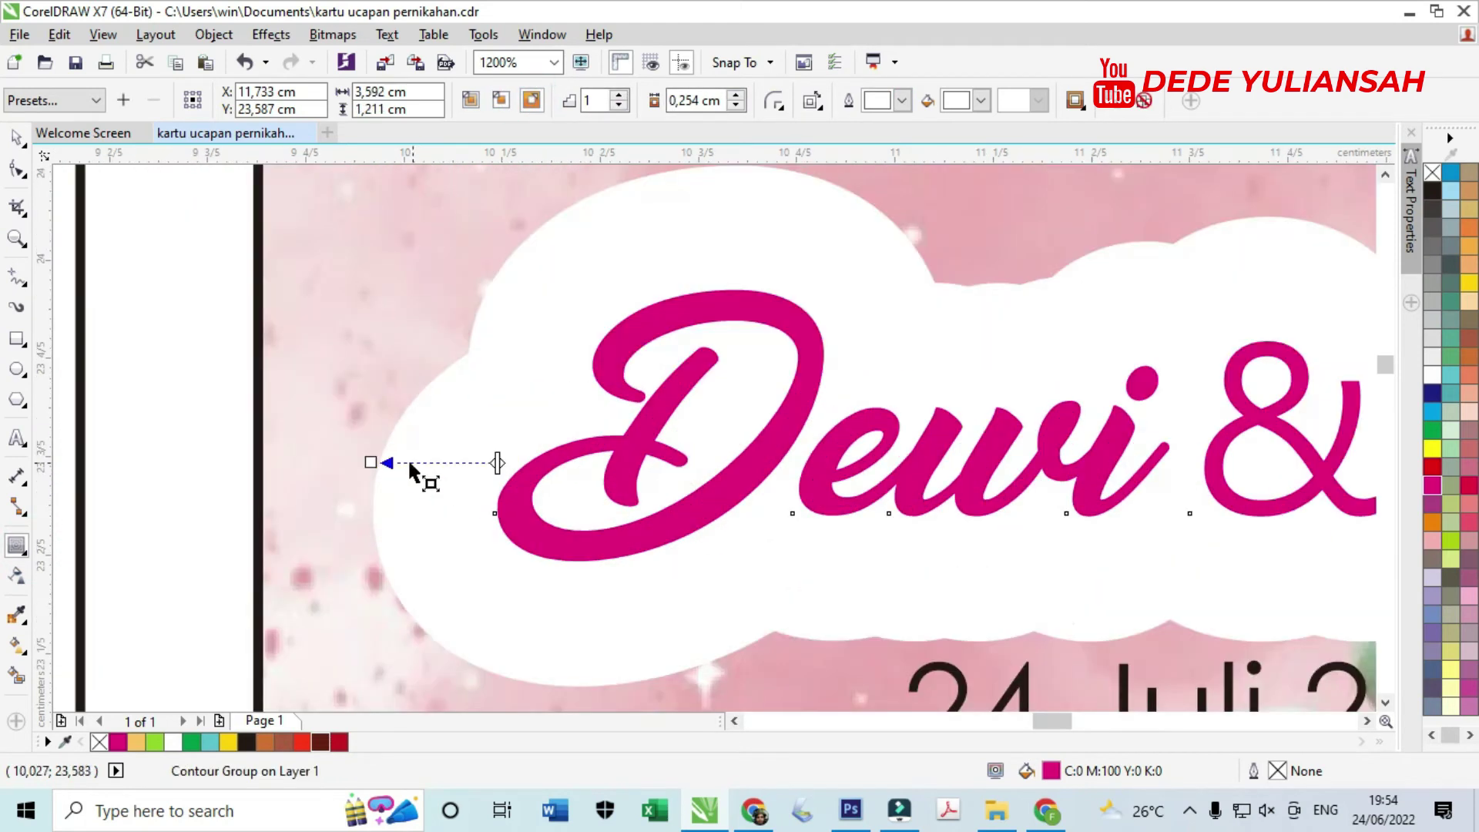
left_click(370, 462)
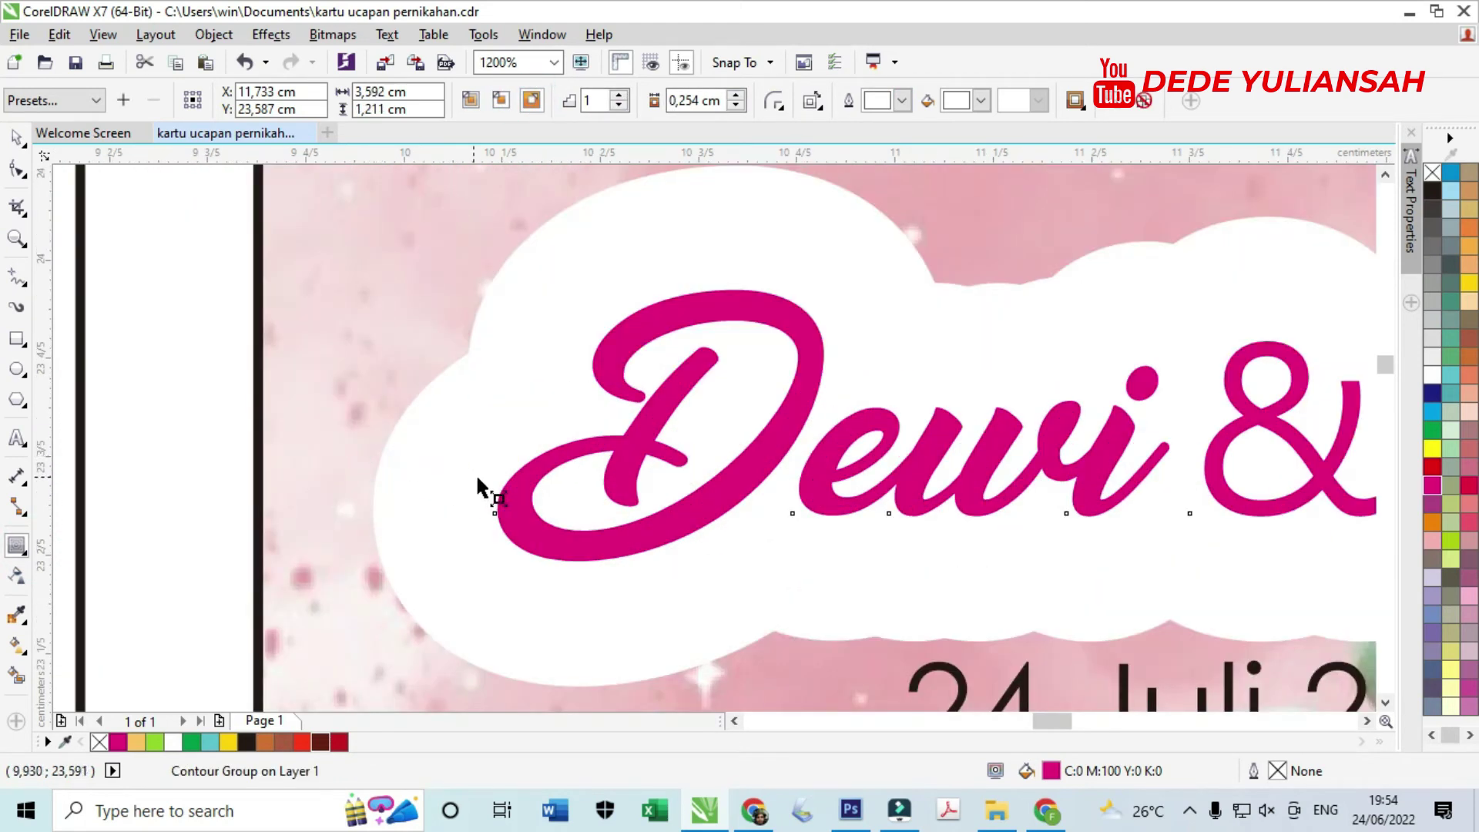
left_click_drag(477, 478, 477, 478)
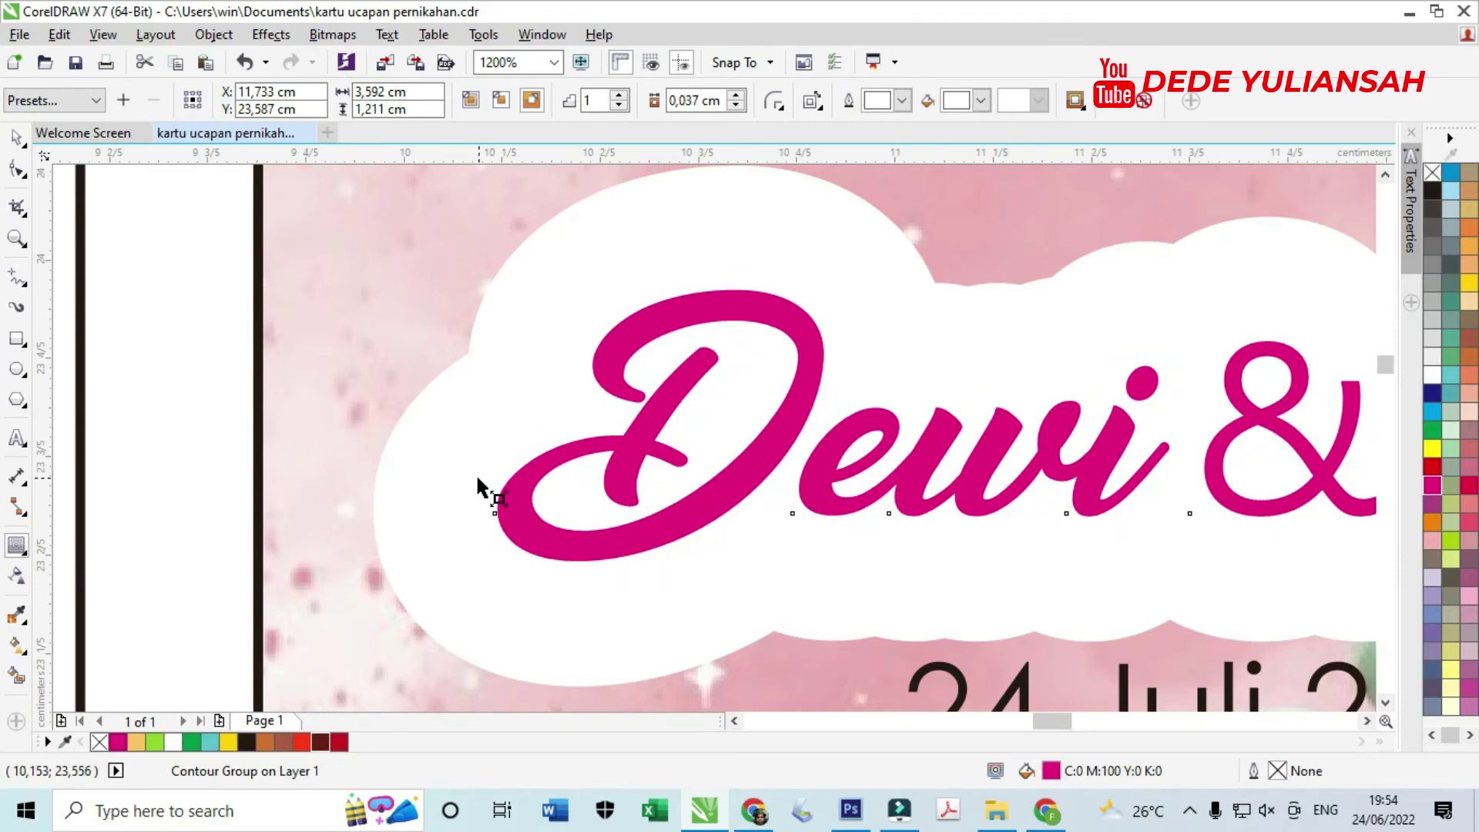
scroll(478, 474, "down", 5)
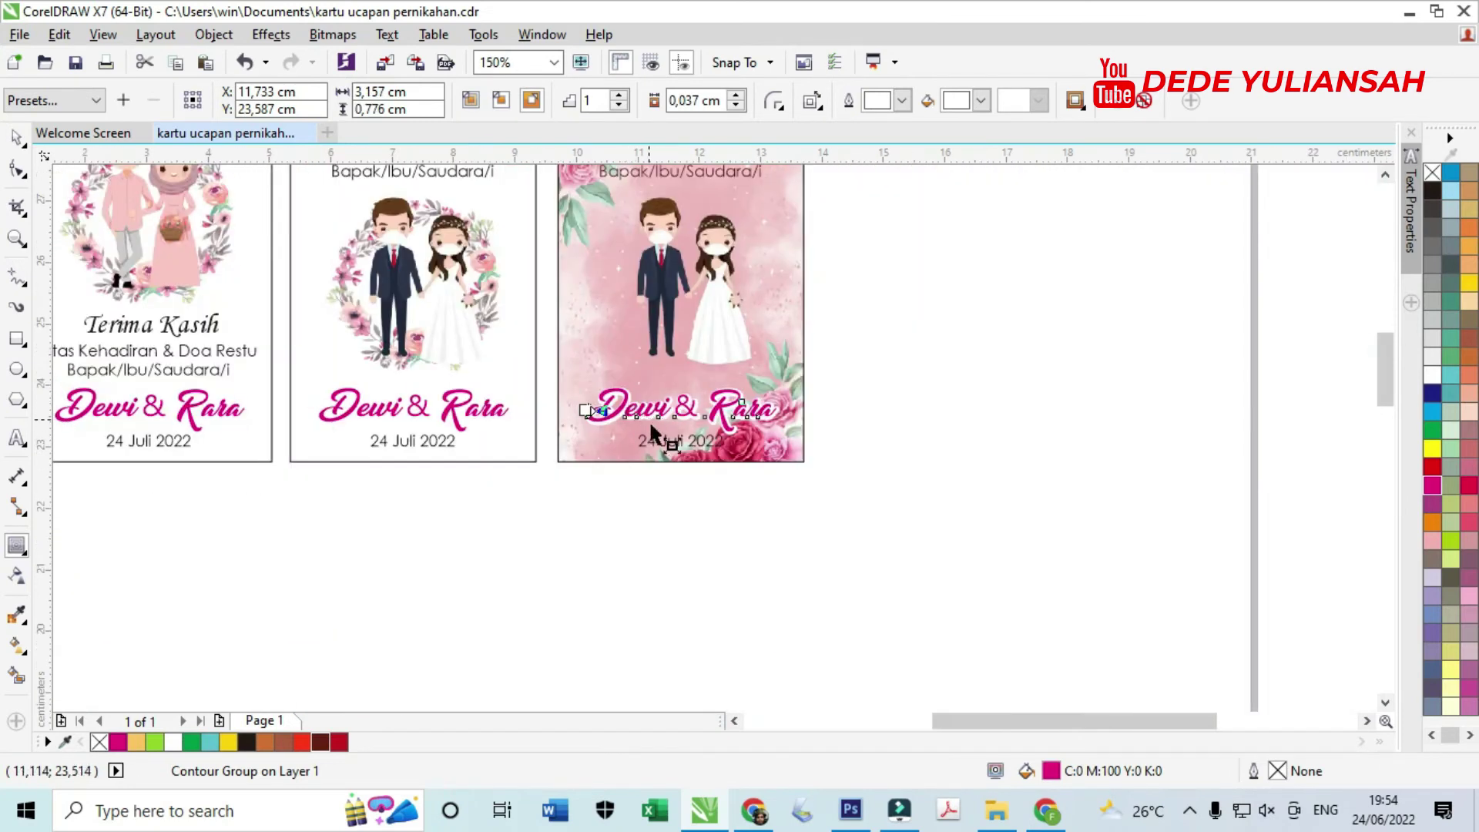
- Fill the third card's date "24 Juli 2022" with dark brown C54 M93 Y100 K40
scroll(651, 425, "up", 3)
left_click(685, 459)
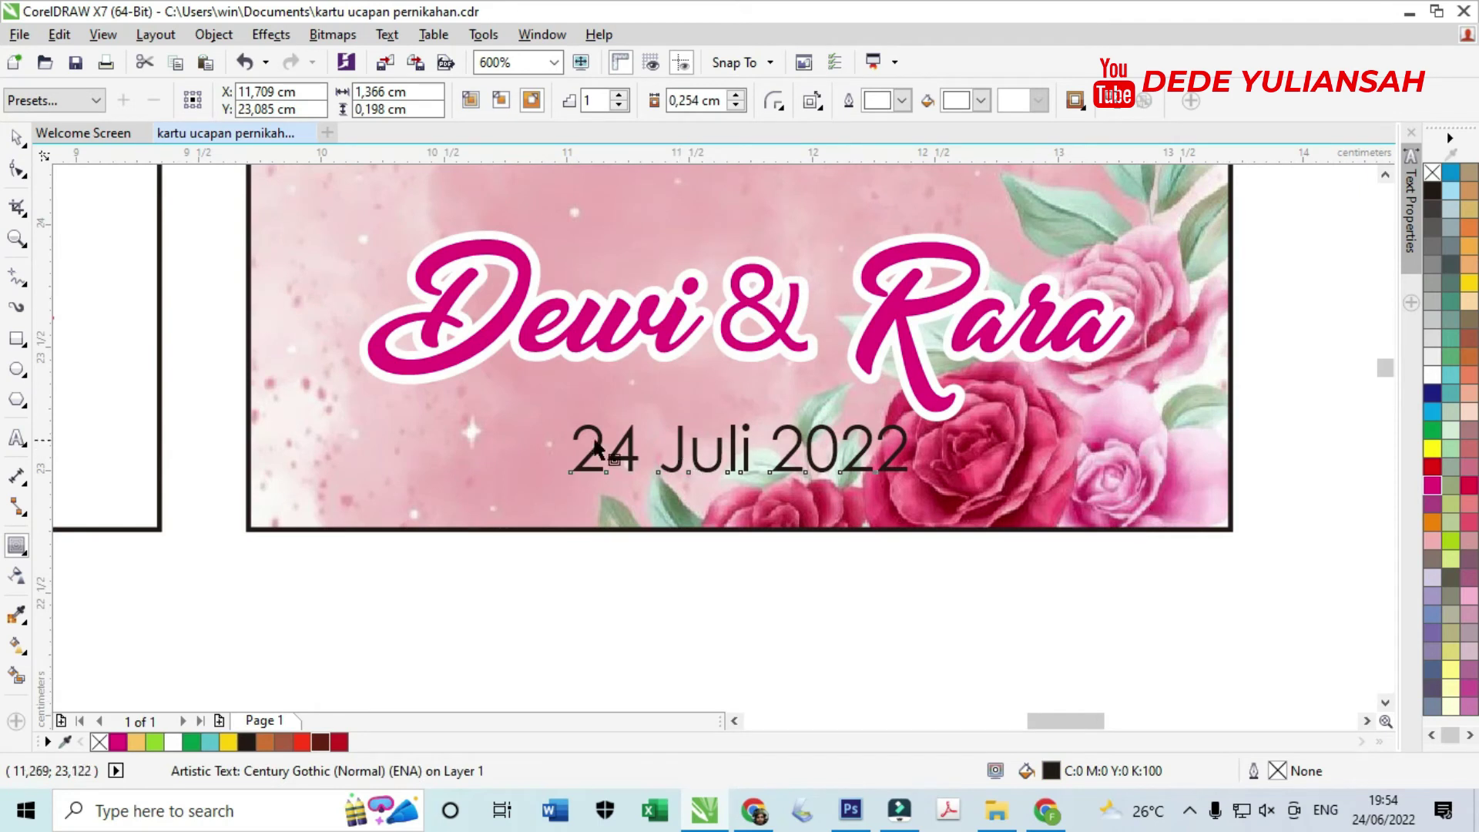
scroll(599, 498, "down", 3)
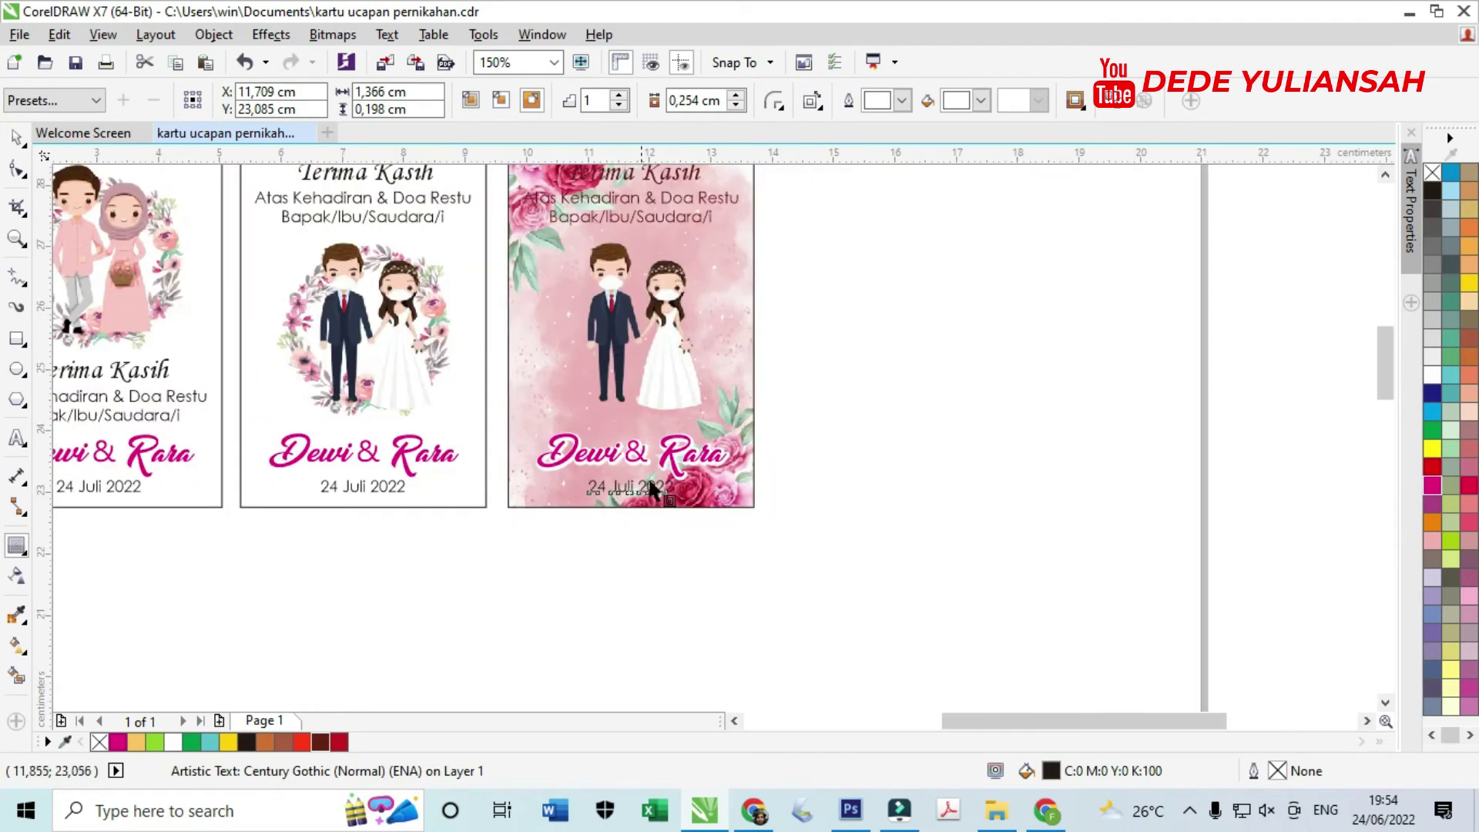
left_click(16, 137)
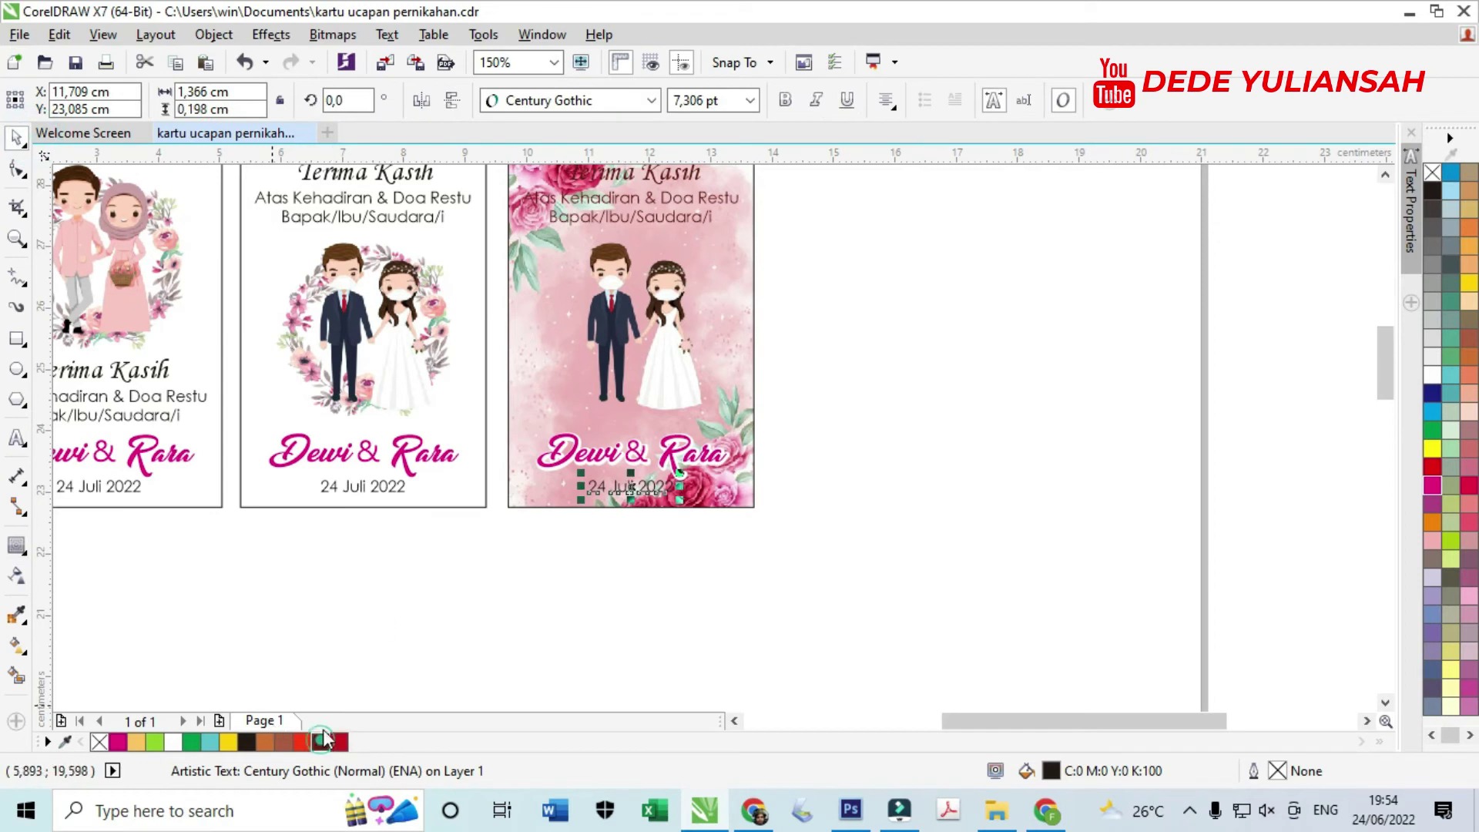
- Set the third card's date in Arial Narrow Bold and enlarge it to about 8.3 pt
scroll(614, 483, "up", 3)
left_click(585, 101)
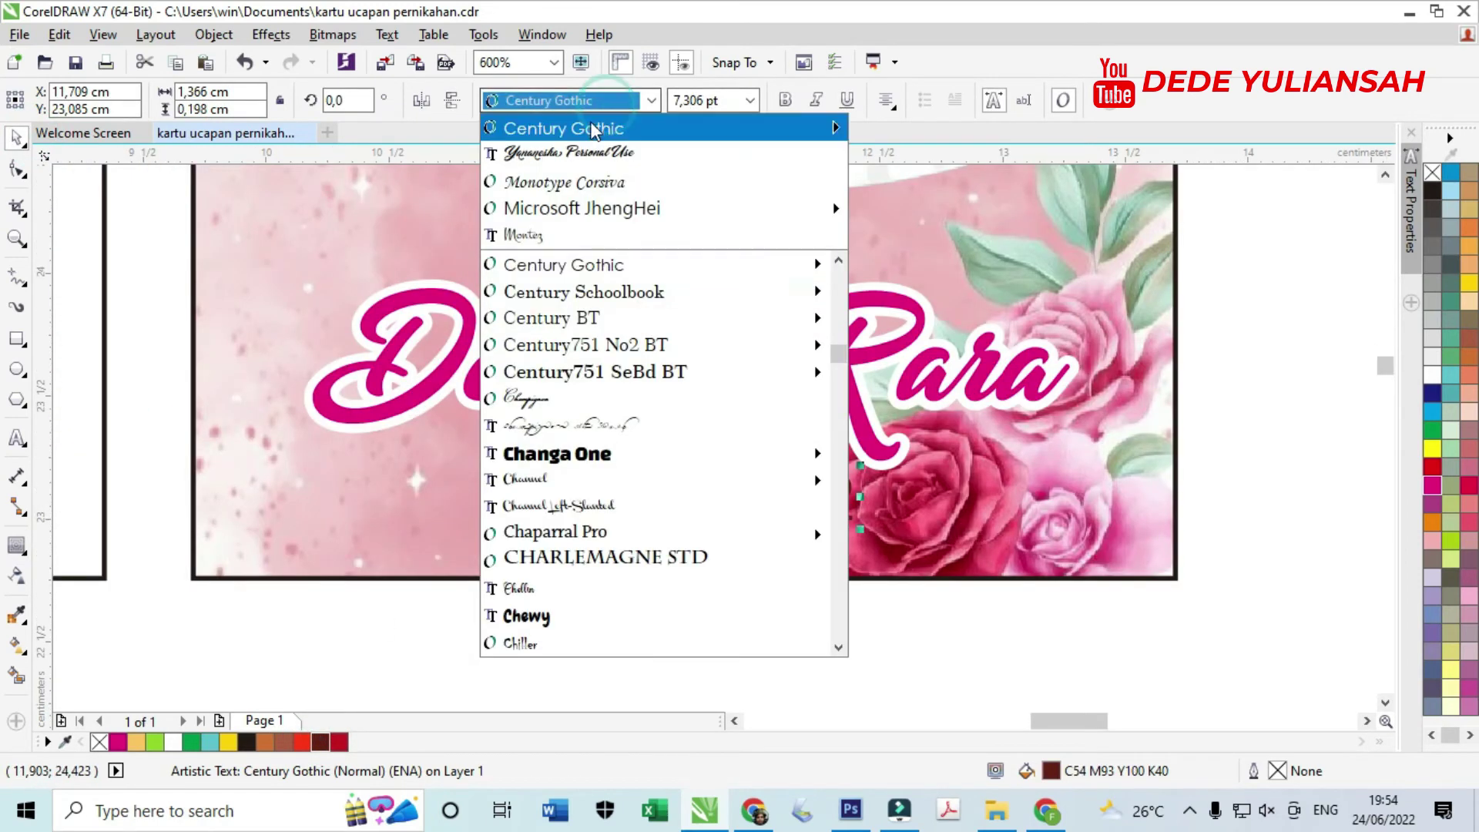
mouse_move(586, 221)
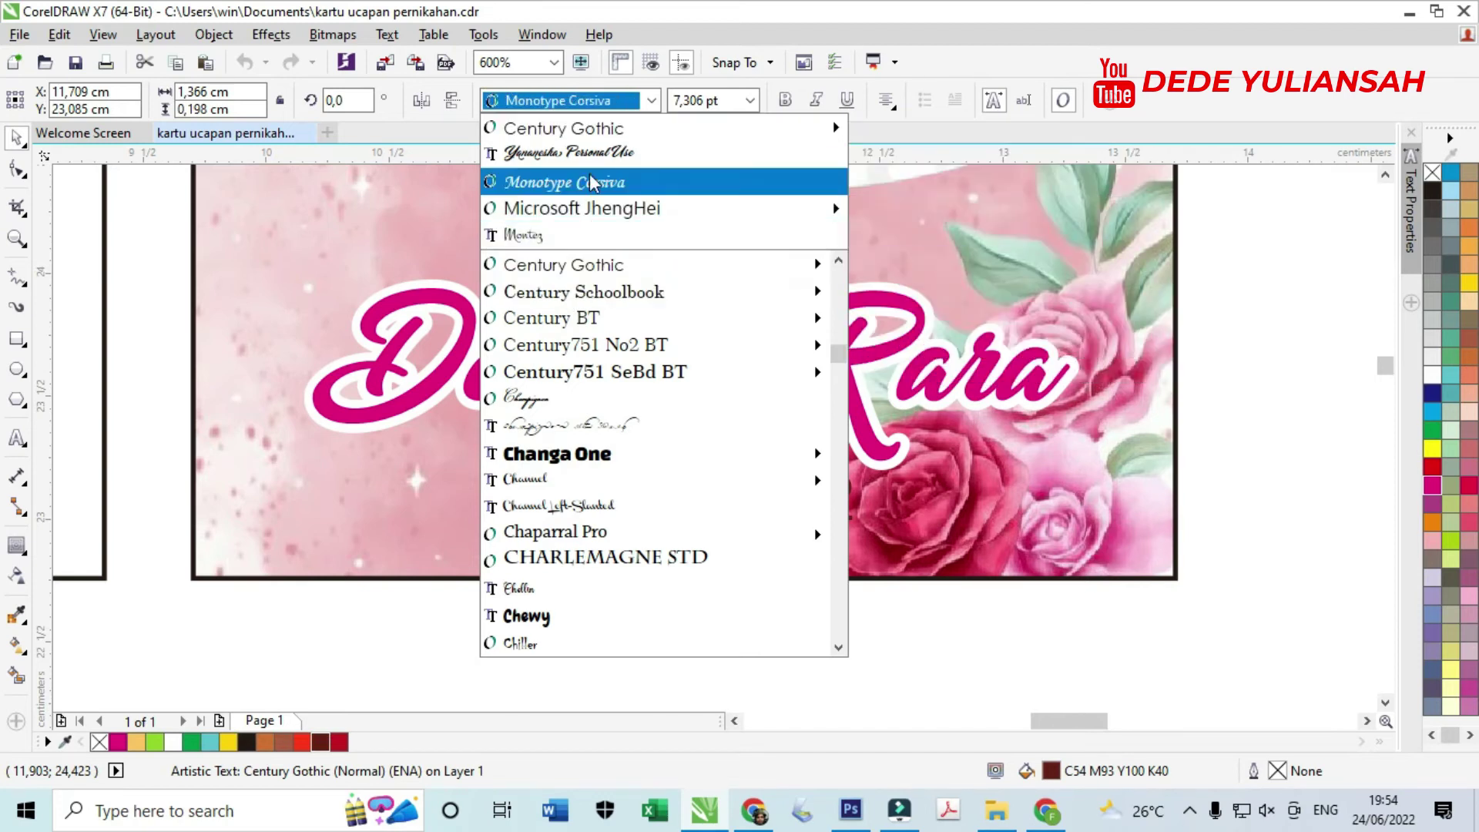
type("Arial Narrow")
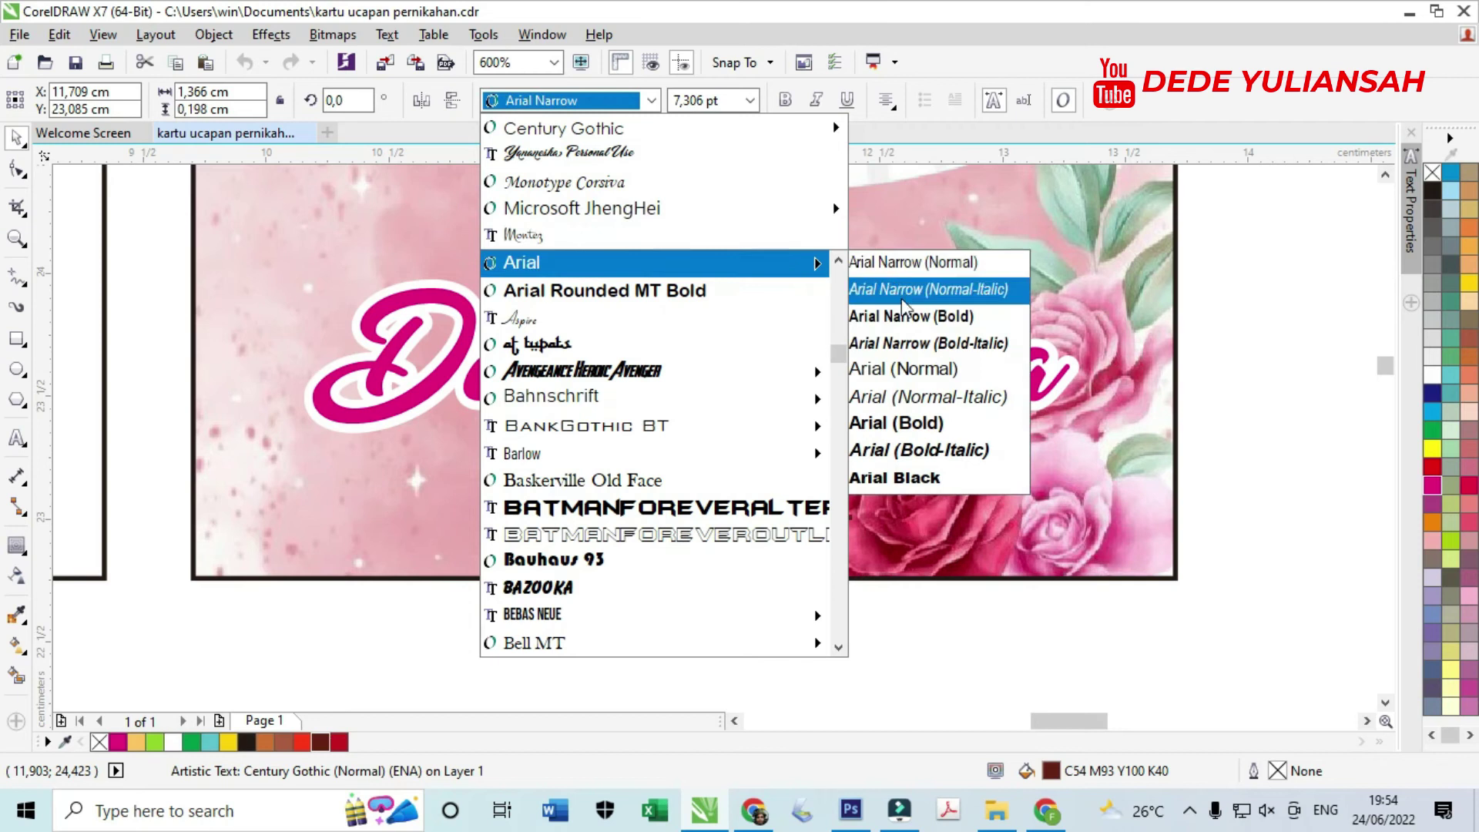
left_click(912, 256)
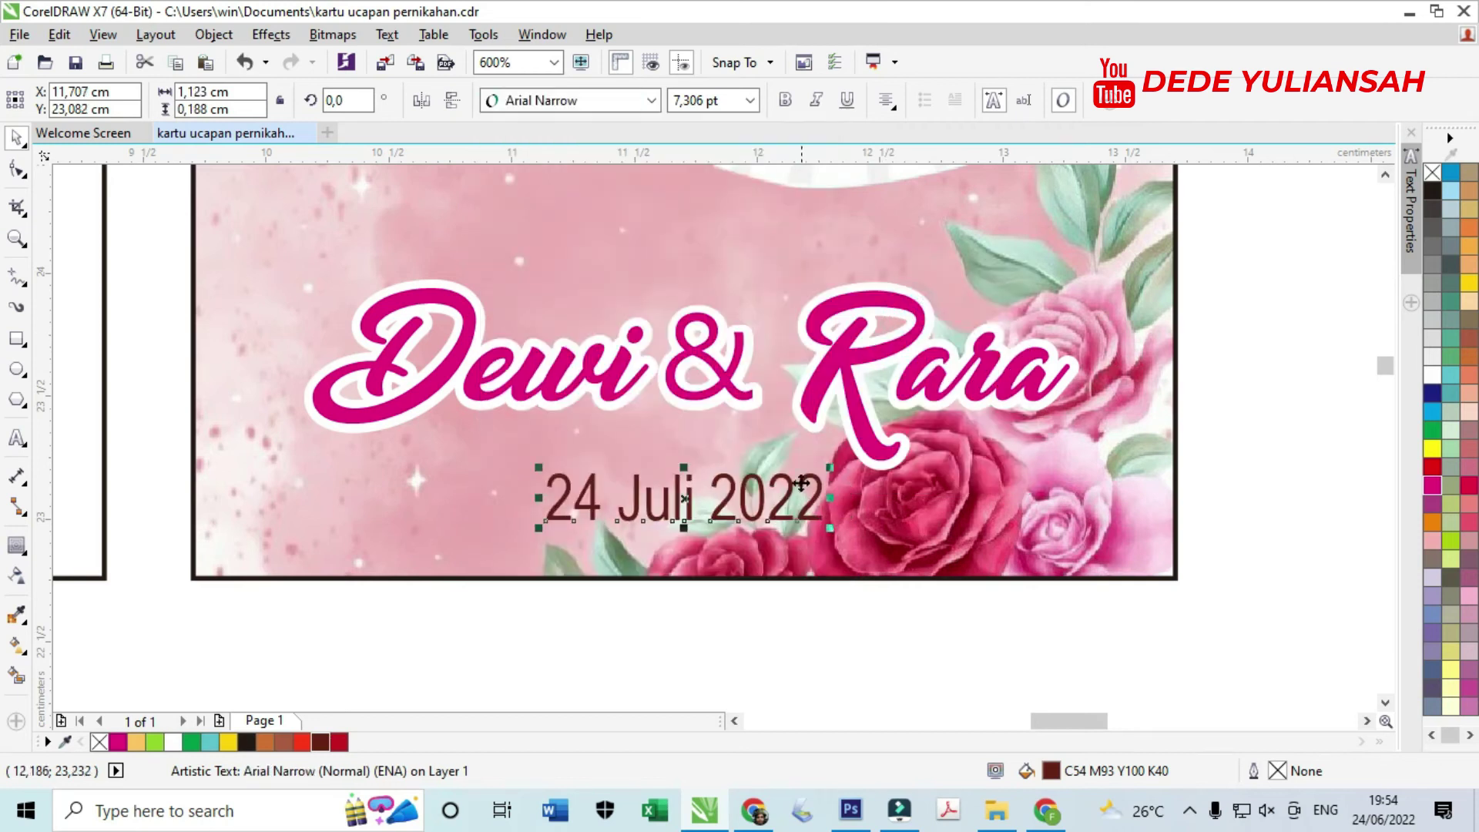
left_click(785, 100)
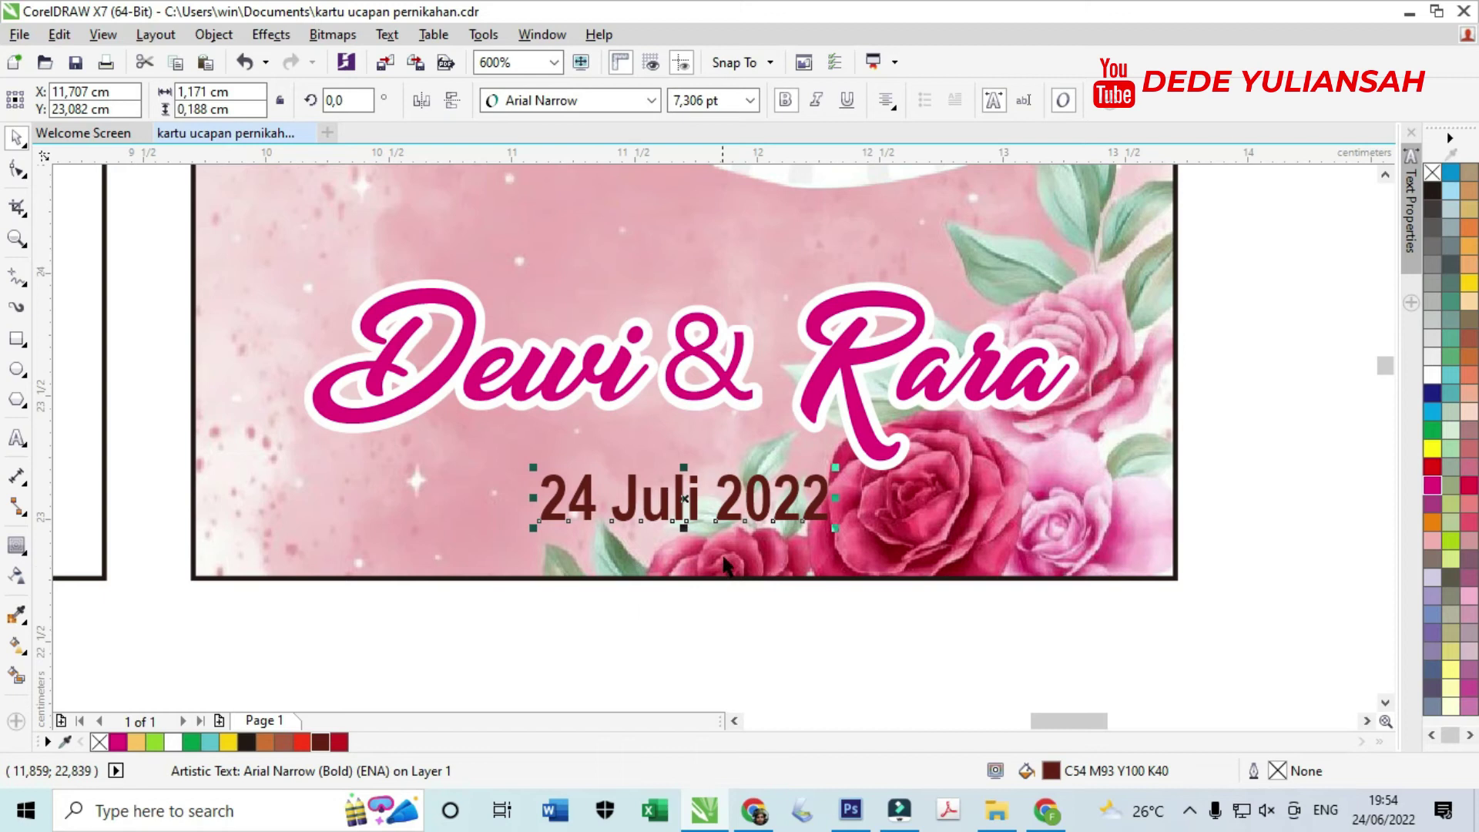
scroll(752, 504, "up", 2)
left_click_drag(915, 436, 953, 431)
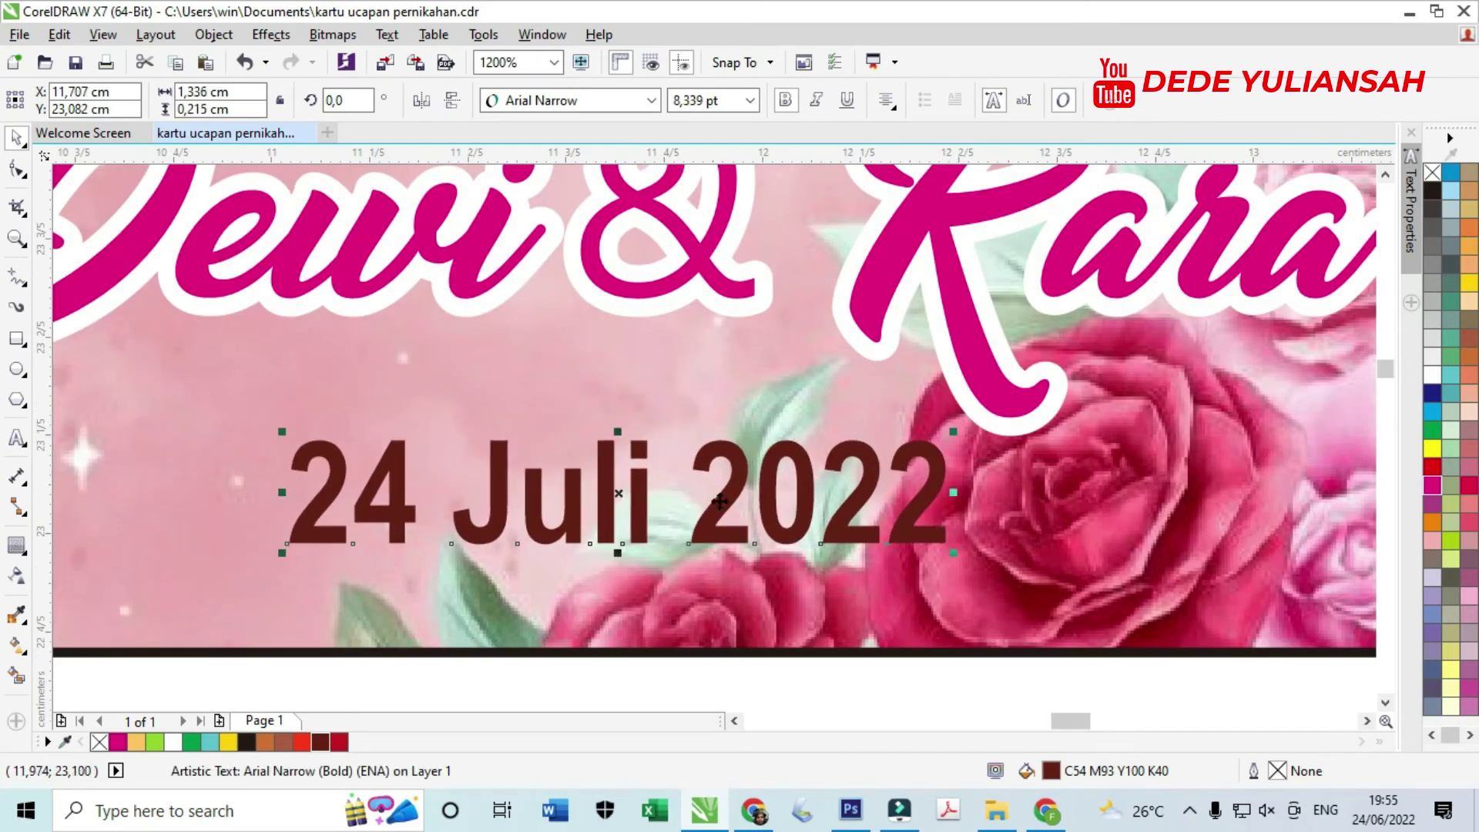
- Add a one-step white outside contour to the third card's date, with an offset of about 0.017 cm
scroll(718, 501, "down", 4)
left_click(19, 544)
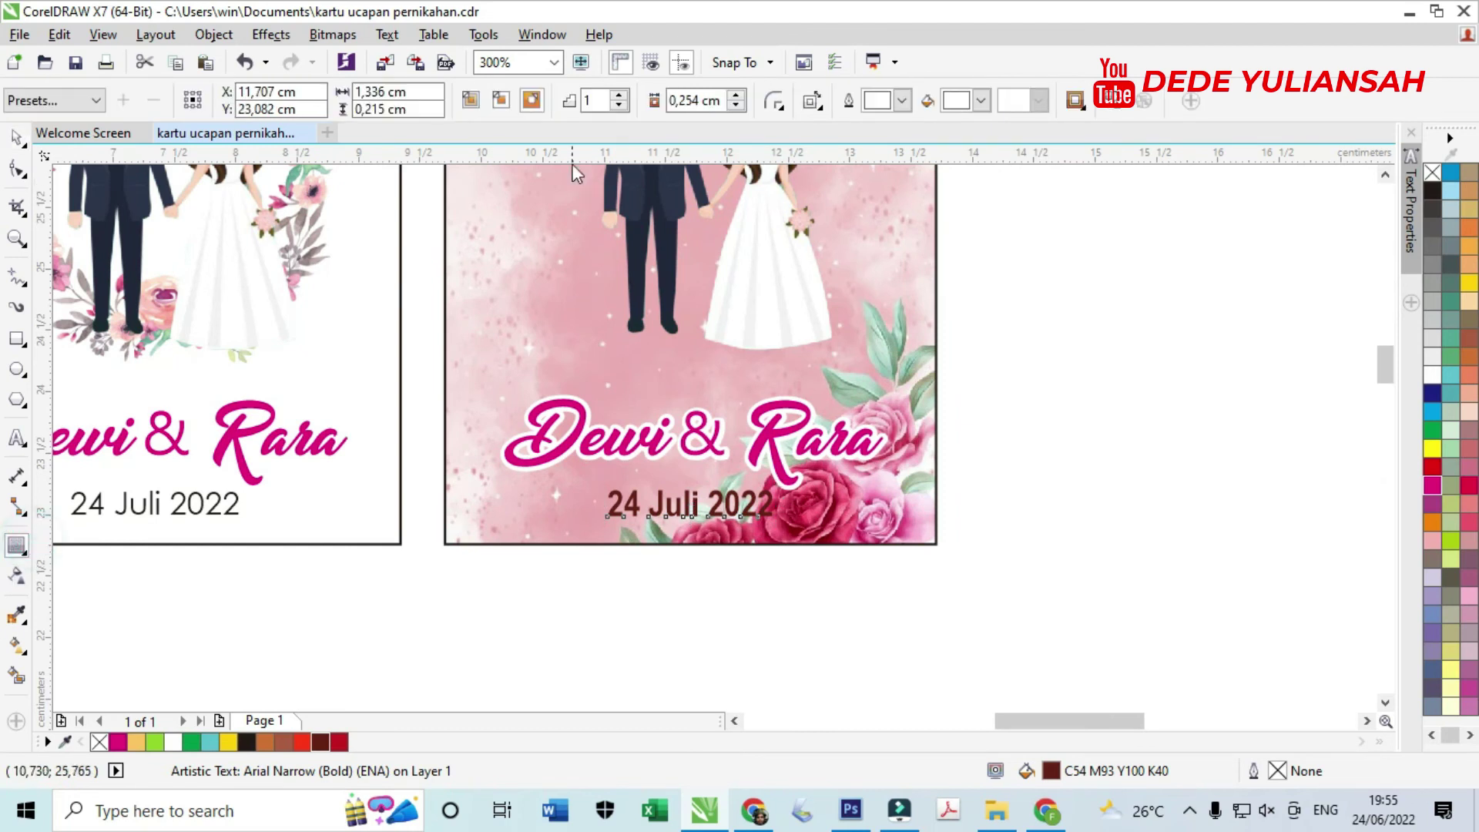
left_click(533, 102)
scroll(591, 528, "up", 4)
left_click_drag(518, 497, 635, 496)
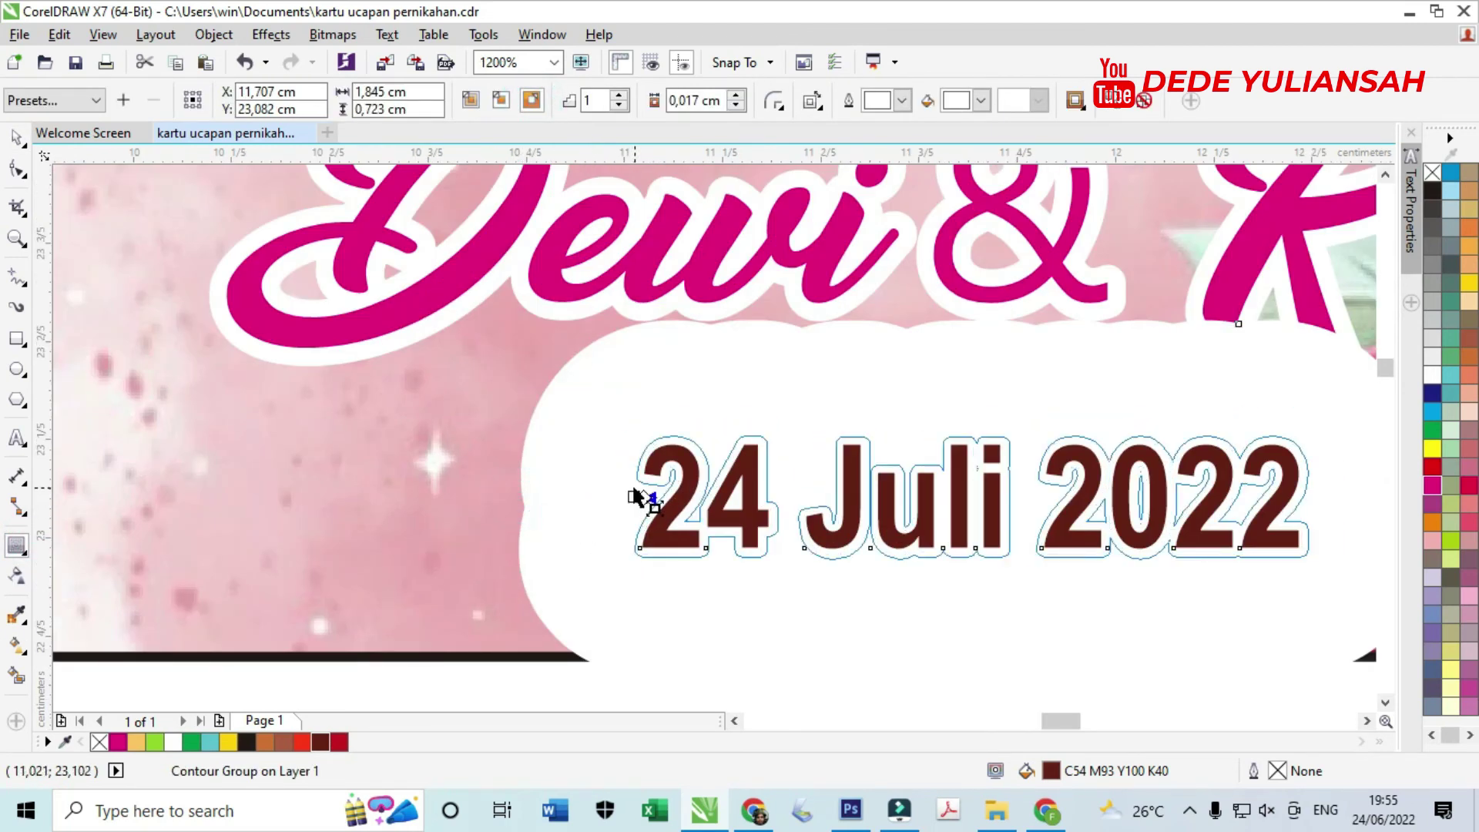
scroll(636, 497, "down", 6)
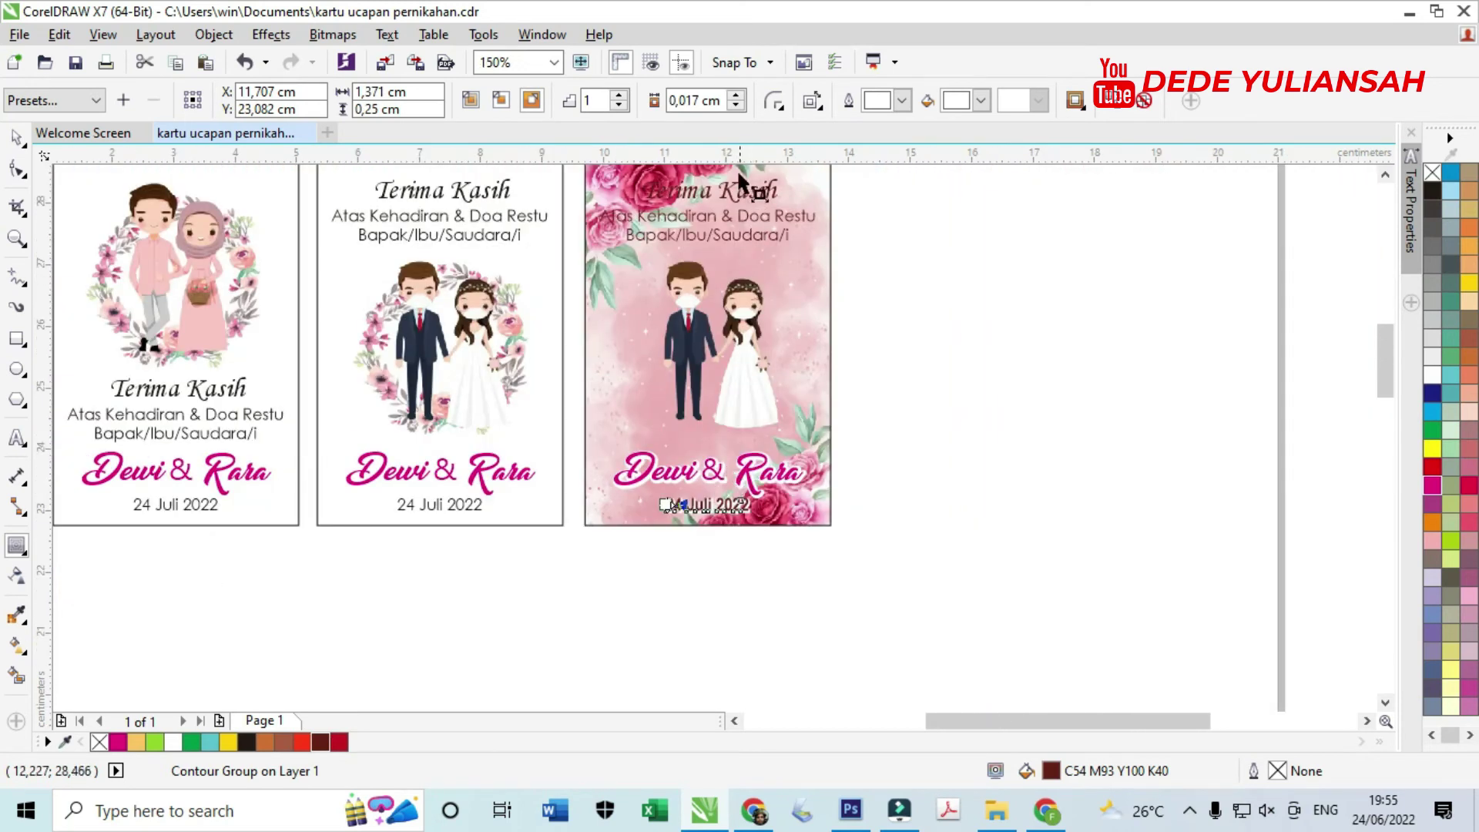
- Add a one-step white outside contour to "Terima Kasih" on the third card, with an offset of about 0.028 cm
scroll(738, 176, "up", 6)
left_click(676, 283)
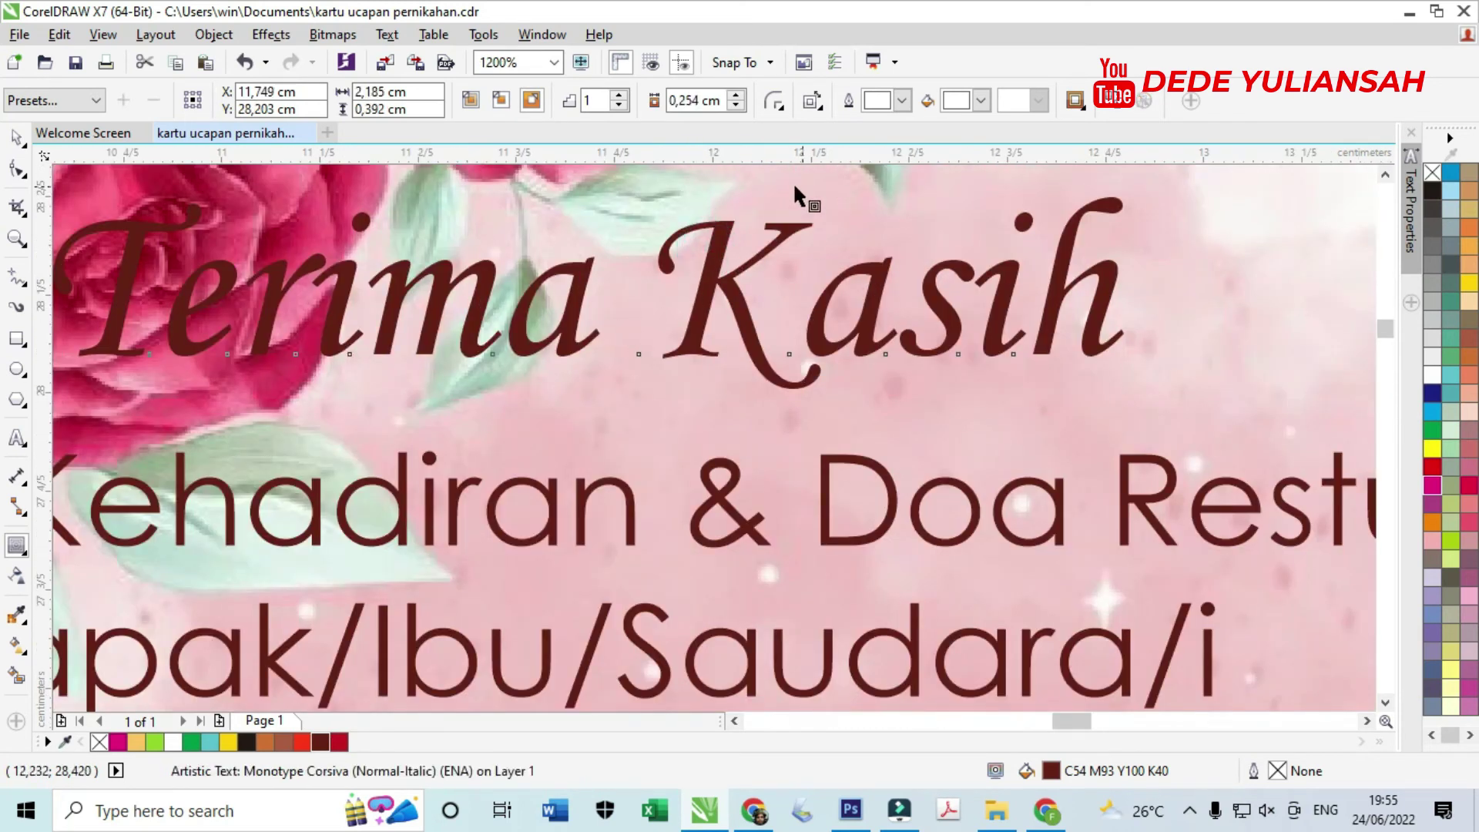
left_click(530, 102)
scroll(548, 281, "down", 6)
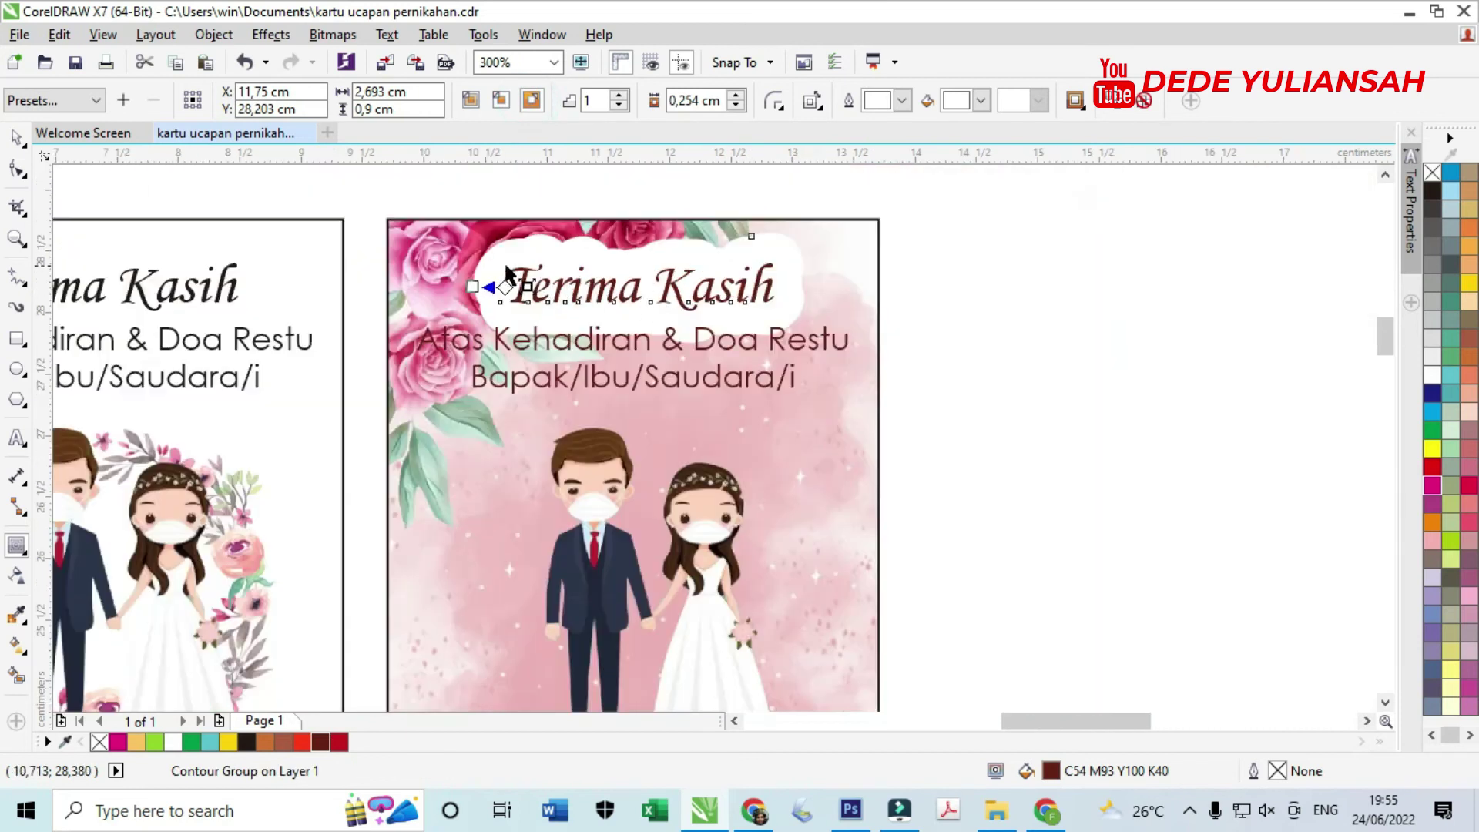
scroll(482, 276, "up", 6)
left_click_drag(468, 312, 508, 312)
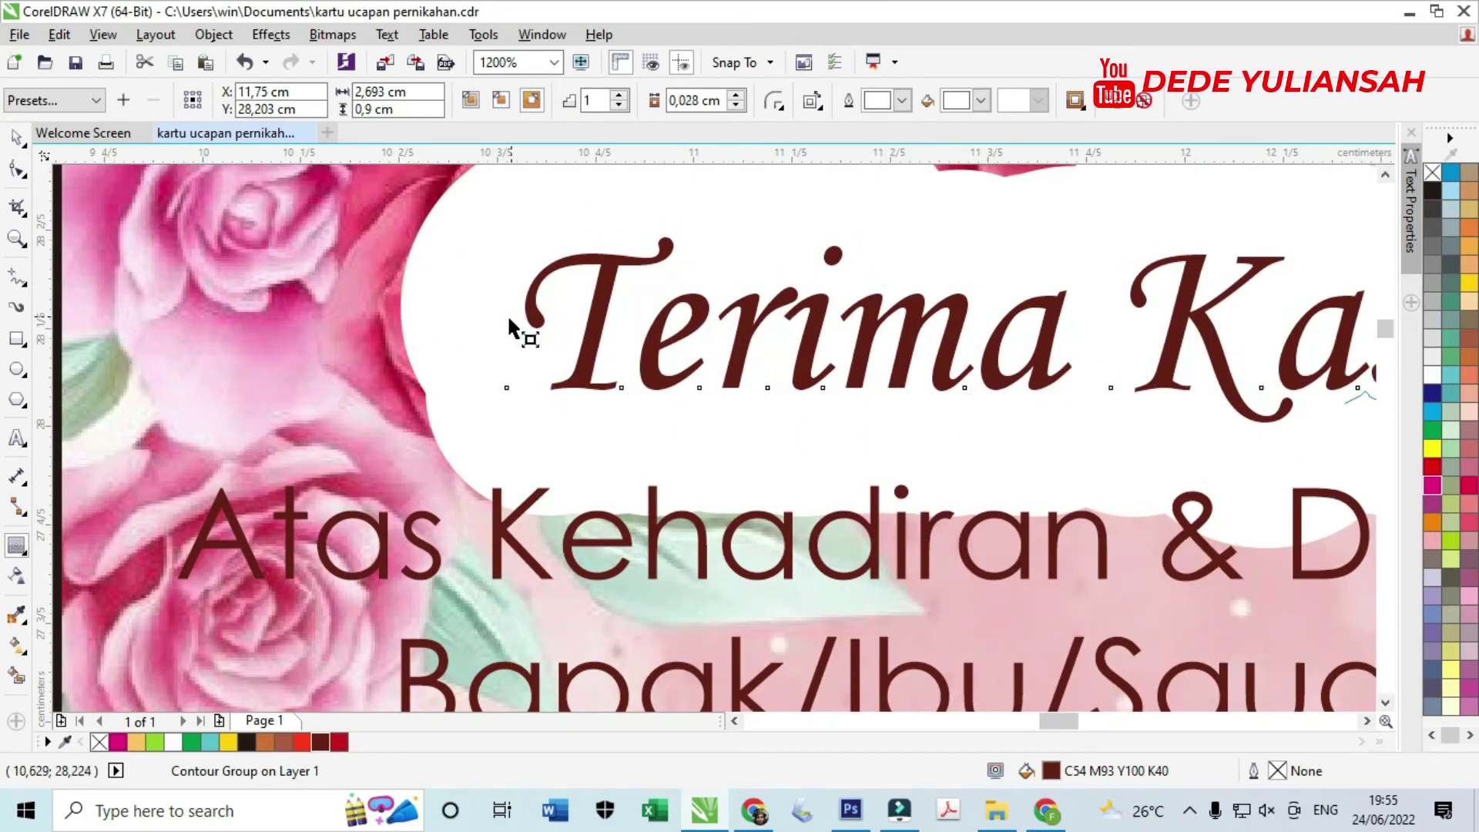
scroll(506, 313, "down", 4)
- Add a white outside contour to the third card's two-line message, with an offset of about 0.027 cm
scroll(638, 410, "up", 4)
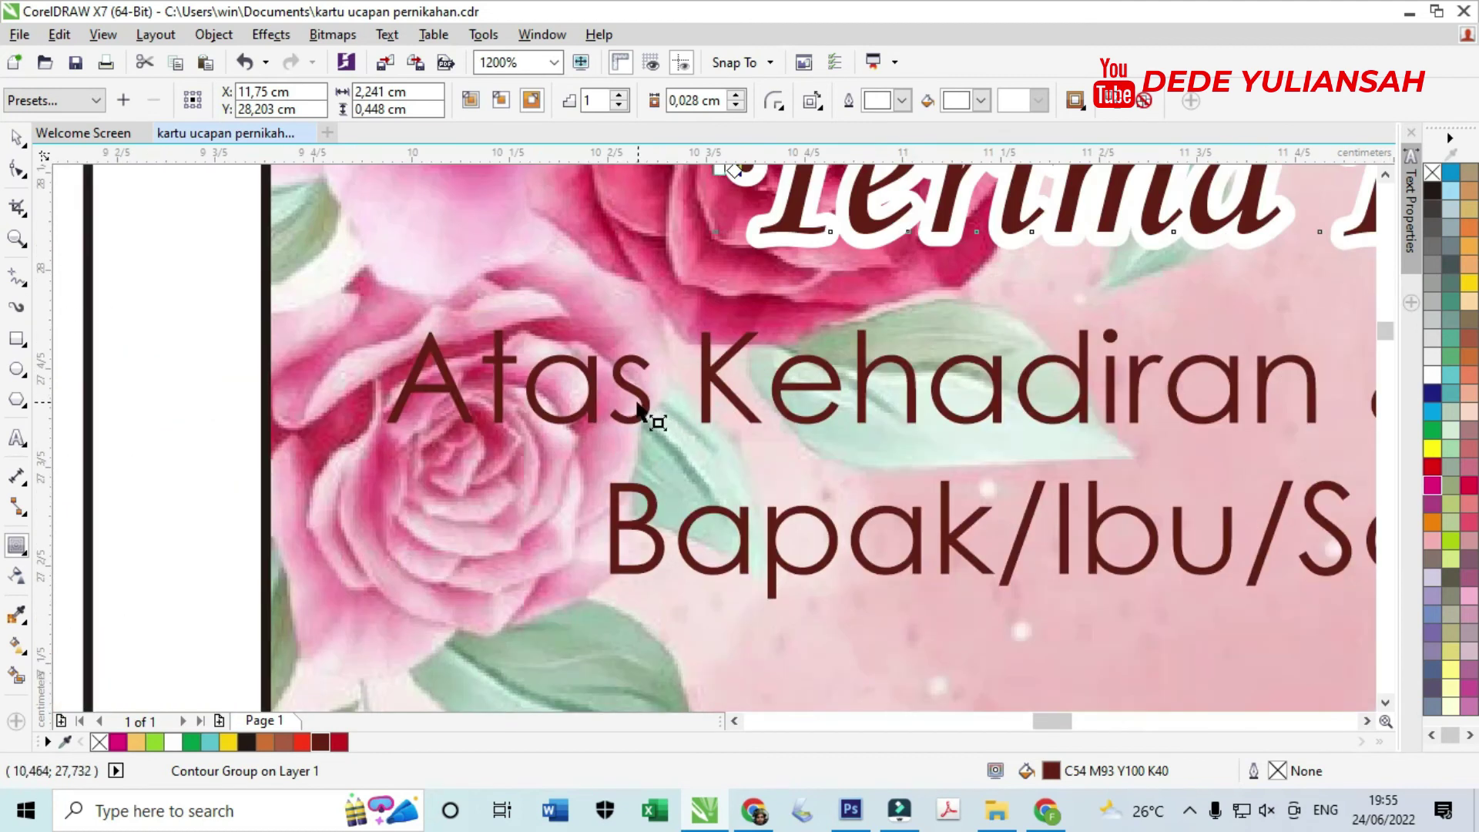
left_click(650, 408)
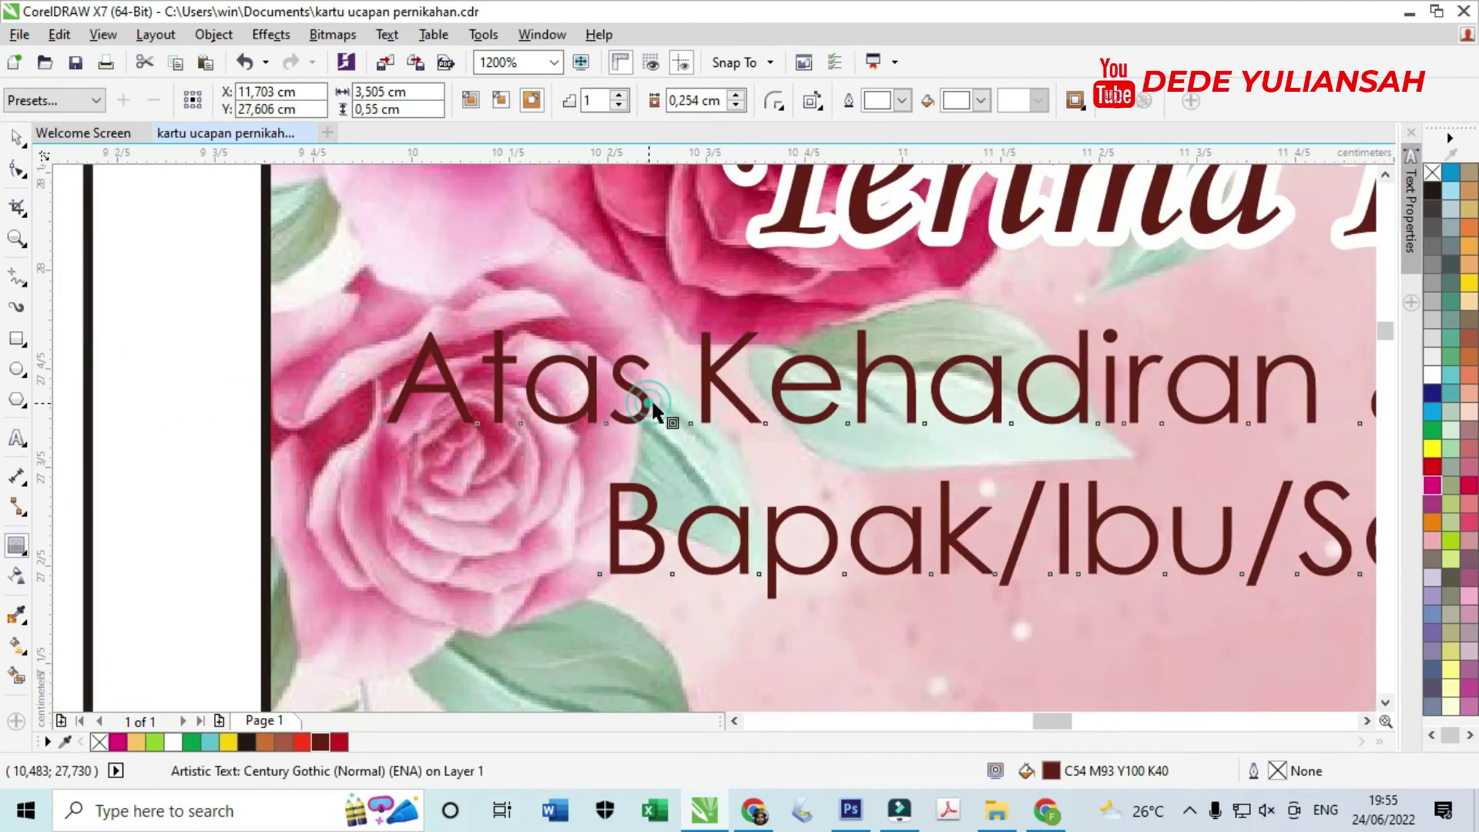
left_click(17, 546)
left_click_drag(387, 462, 281, 468)
left_click(262, 463)
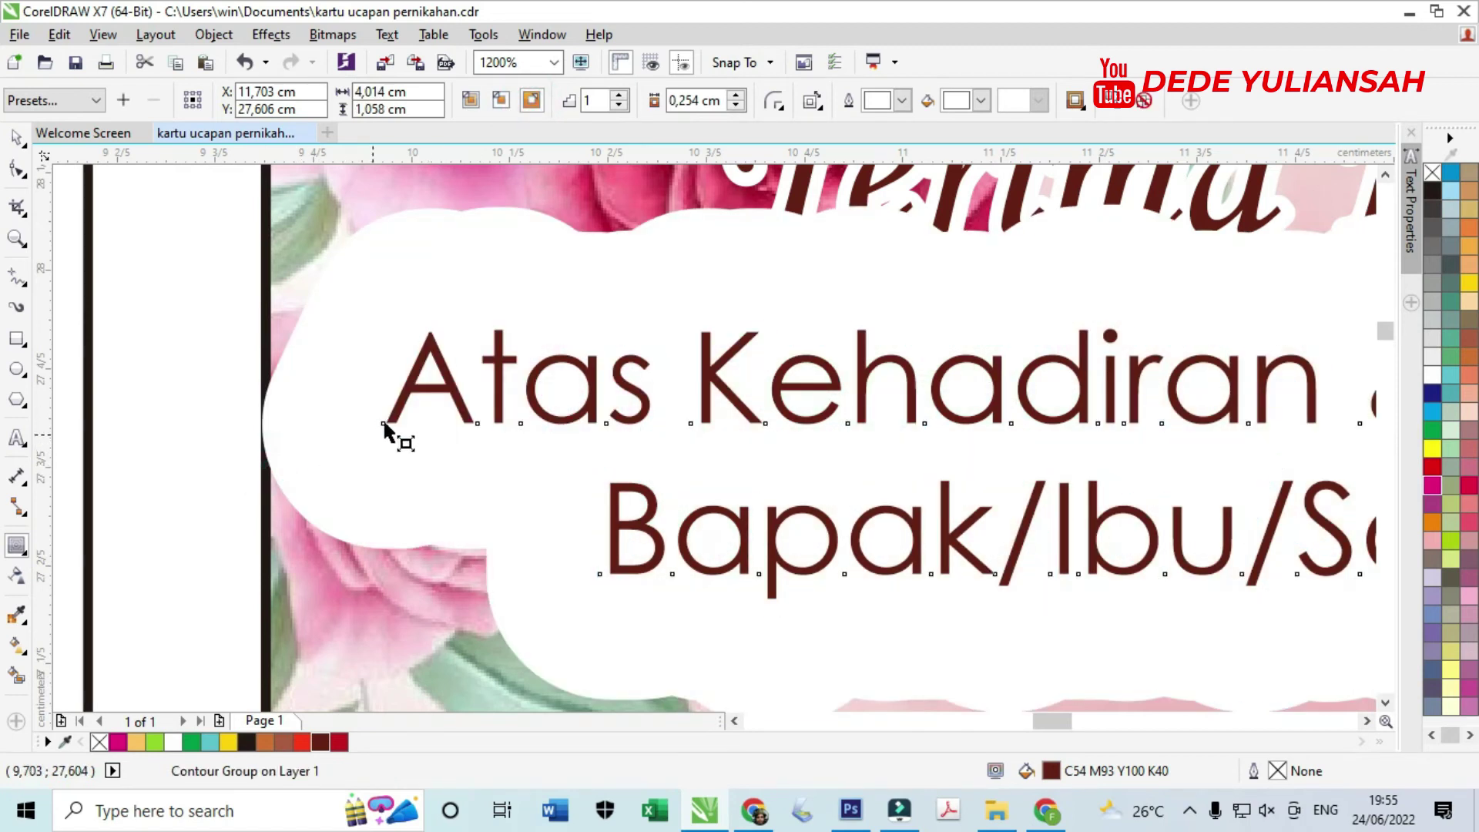
left_click_drag(388, 423, 372, 425)
- Change the font of the third card's two-line message to Arial Narrow Bold
left_click(16, 137)
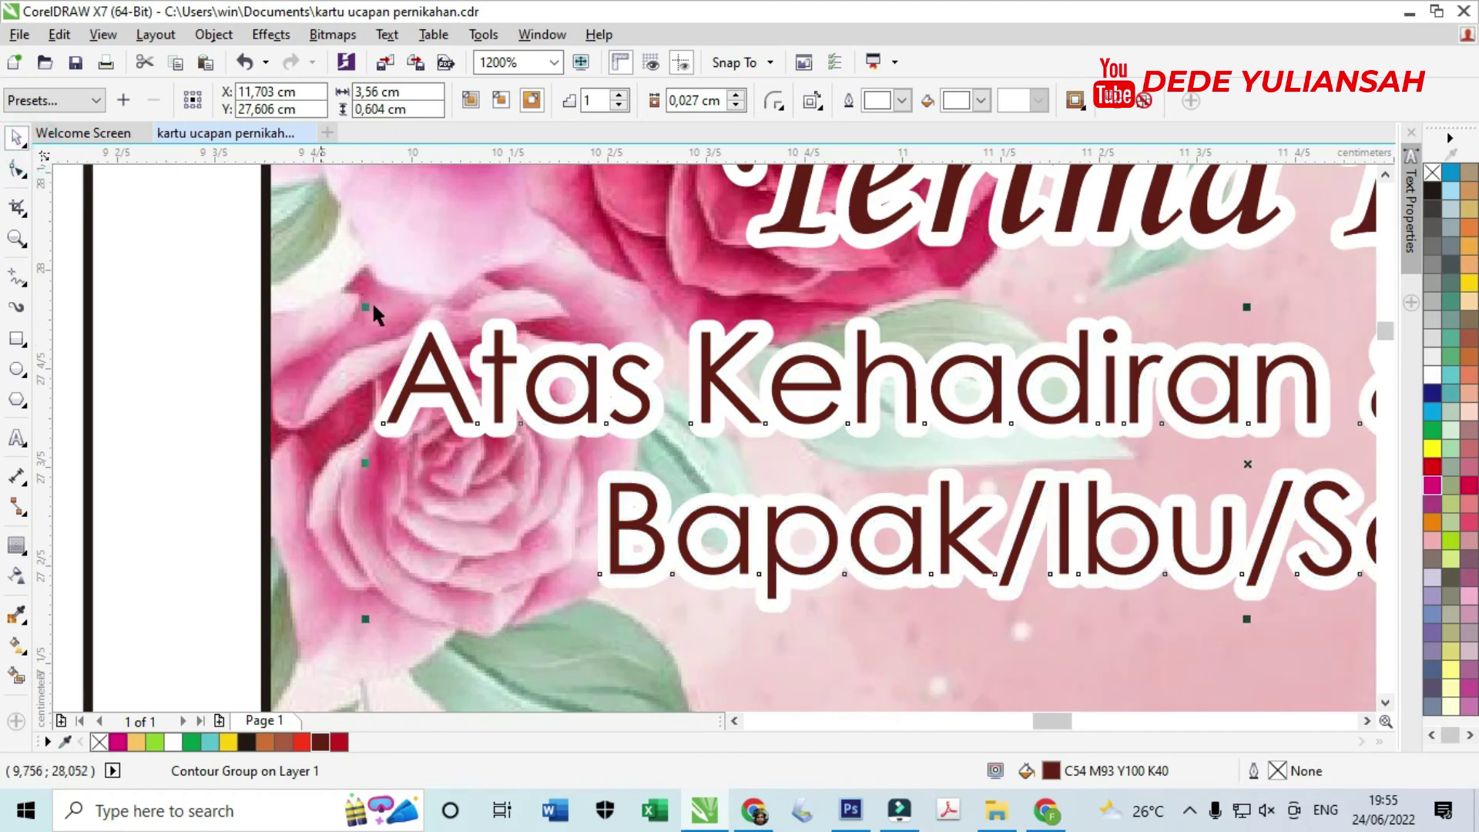
scroll(370, 307, "down", 4)
left_click(1076, 413)
scroll(823, 385, "up", 6)
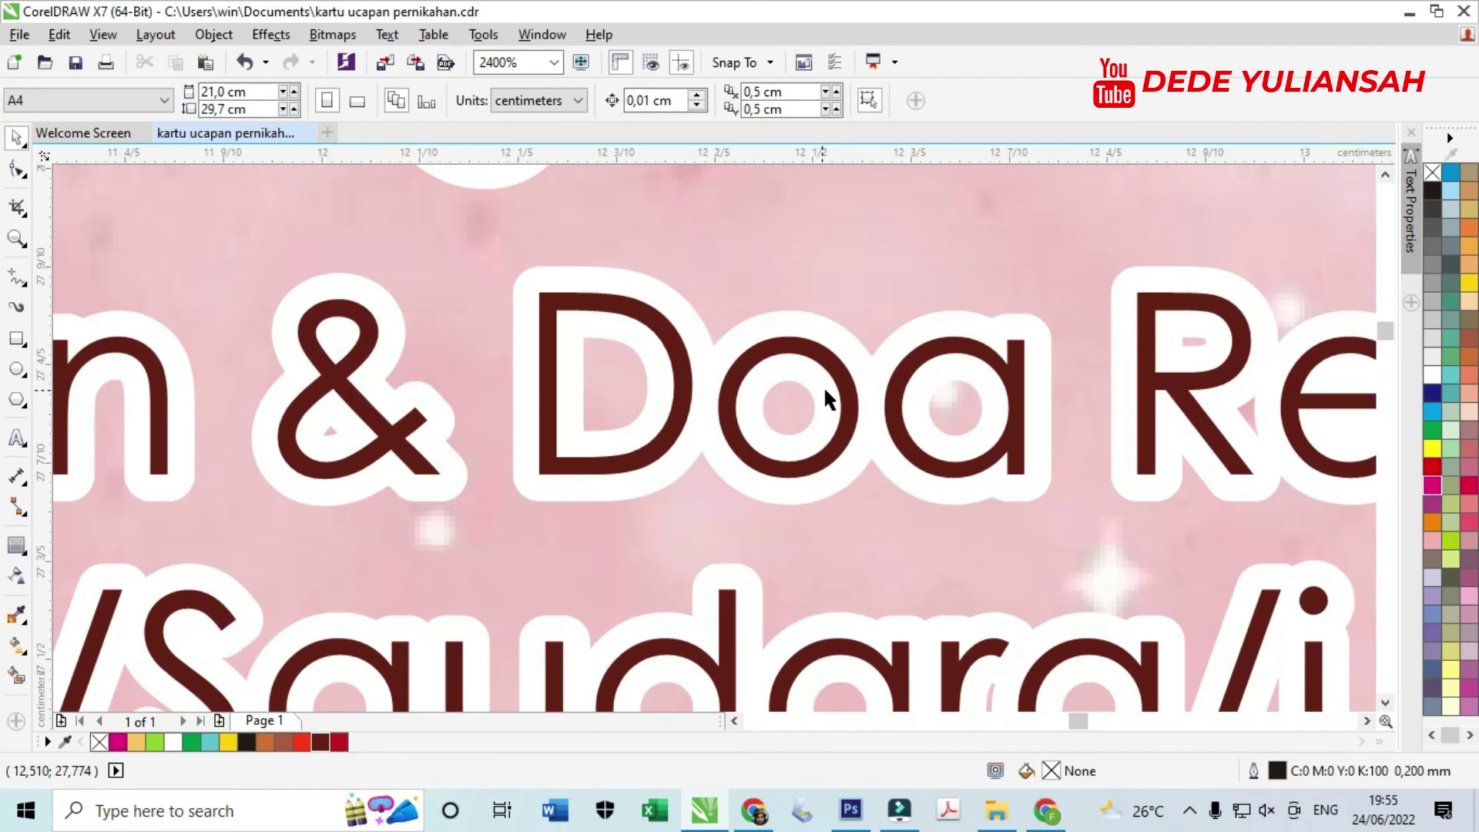
left_click(830, 362)
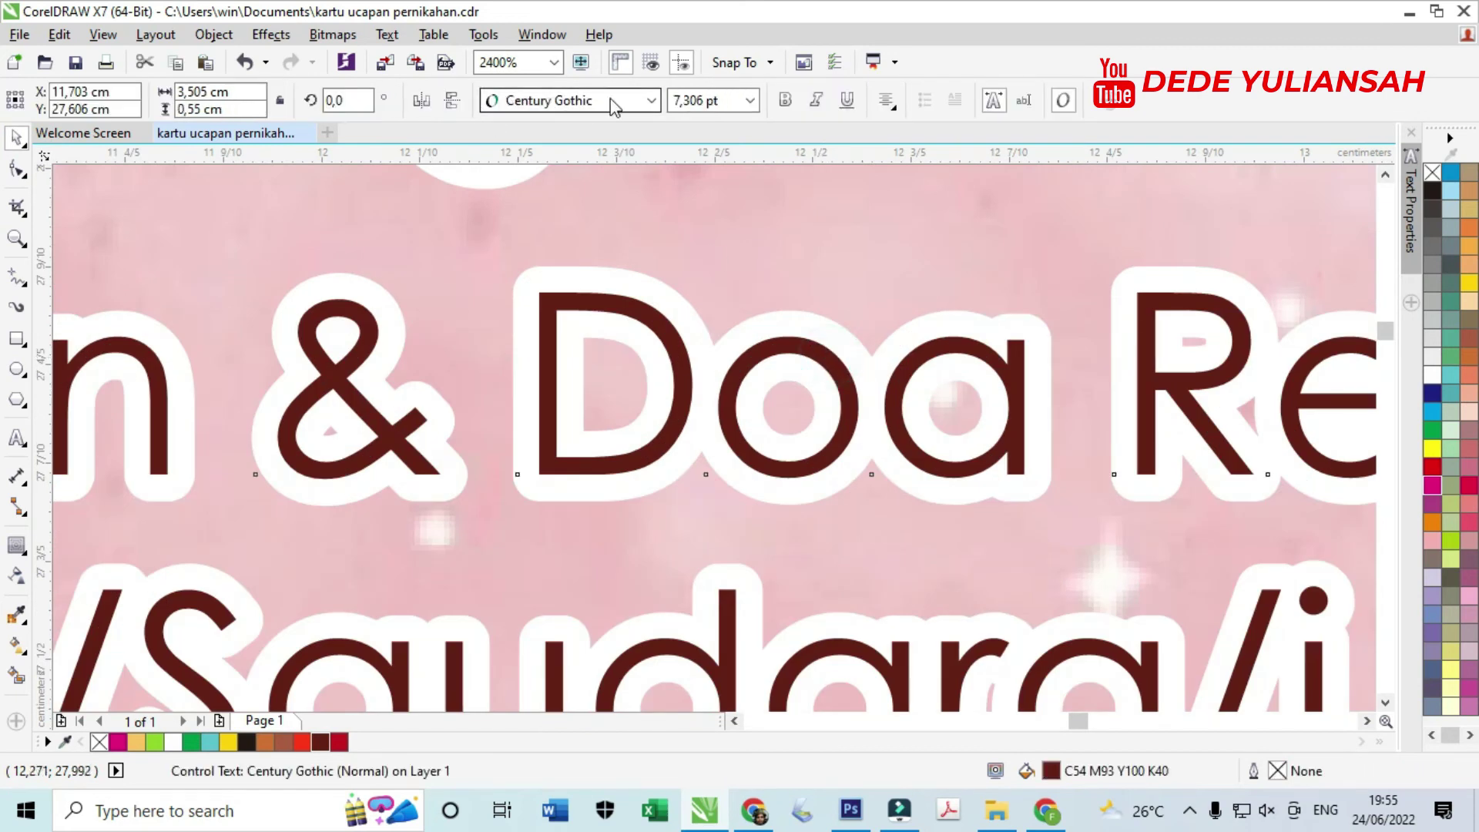
left_click(654, 102)
mouse_move(618, 162)
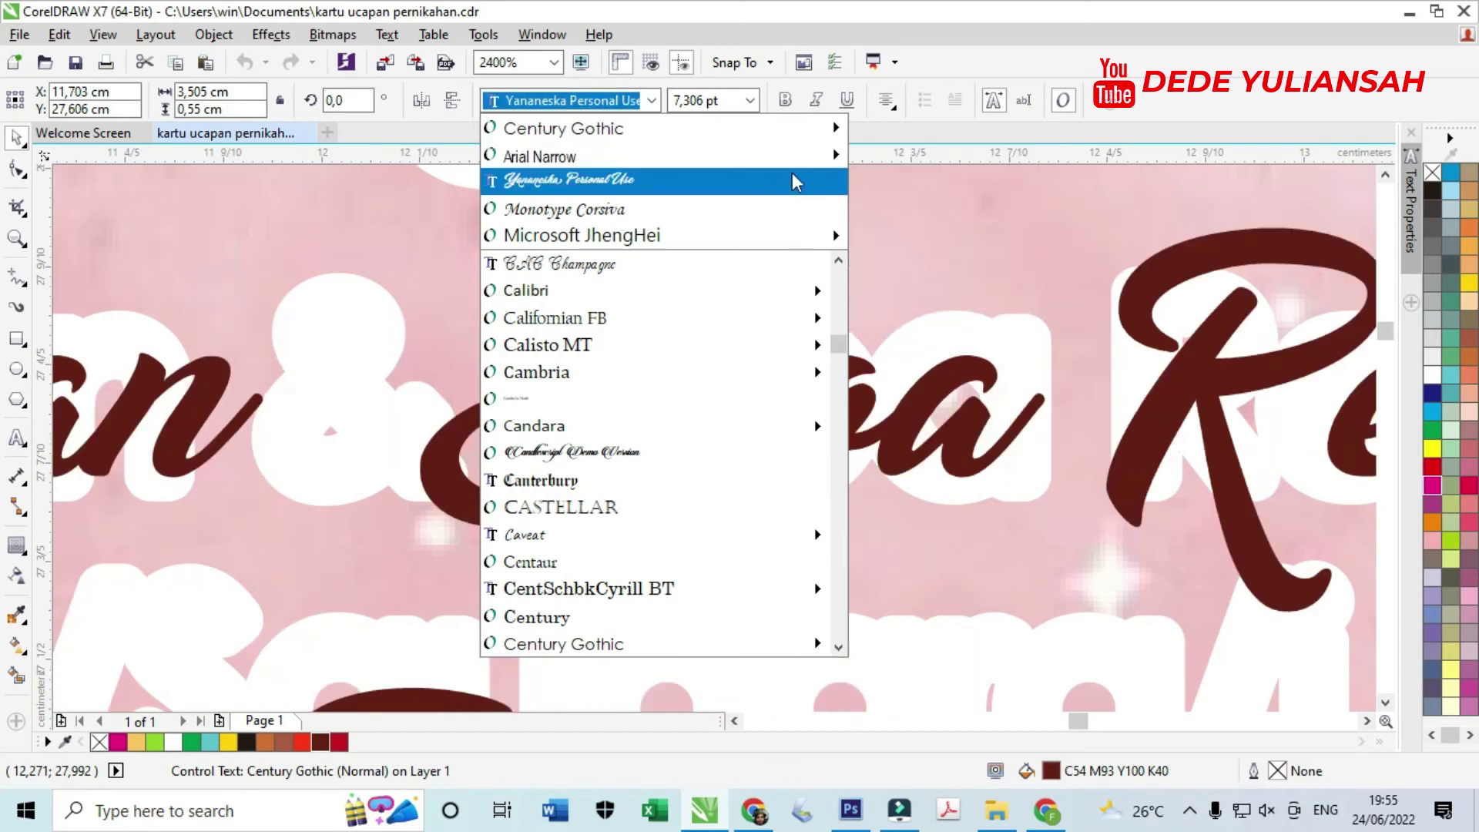
mouse_move(824, 157)
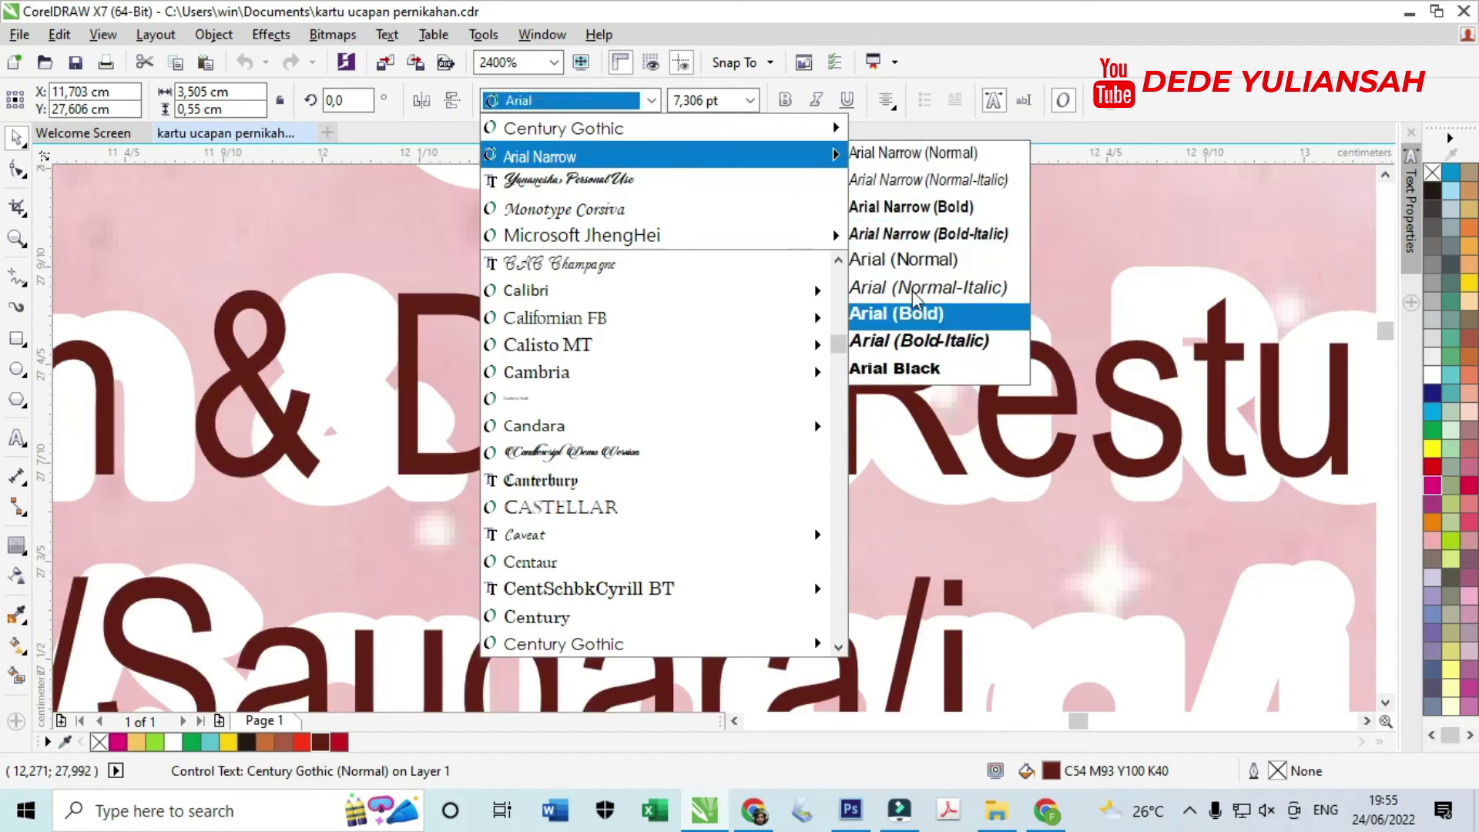
left_click(909, 208)
scroll(742, 347, "down", 1)
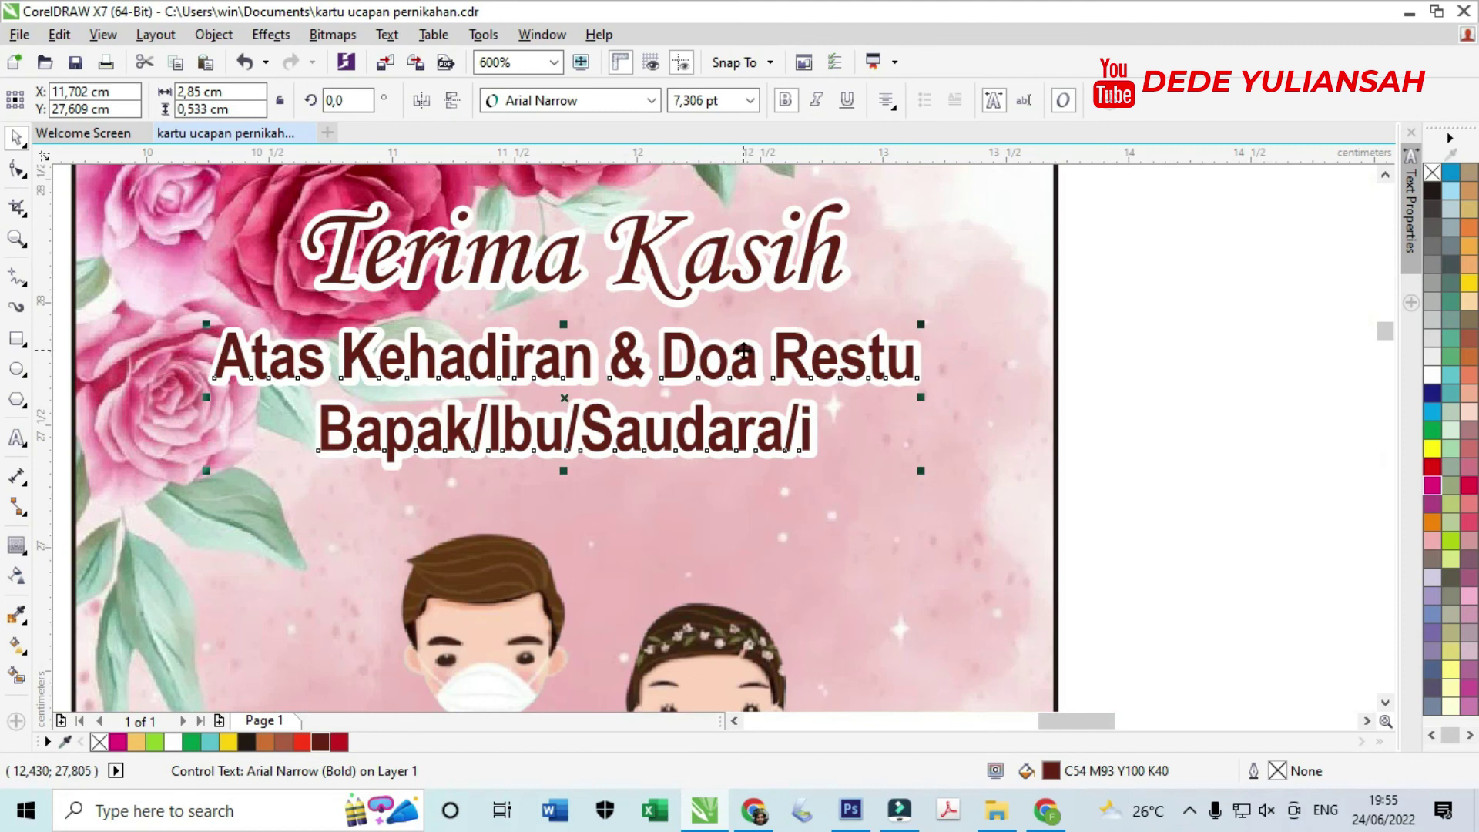
- Enlarge the two-line message to about 3.5 × 0.66 cm and shift it slightly down, away from "Terima Kasih"
scroll(742, 350, "down", 1)
left_click_drag(837, 414, 876, 423)
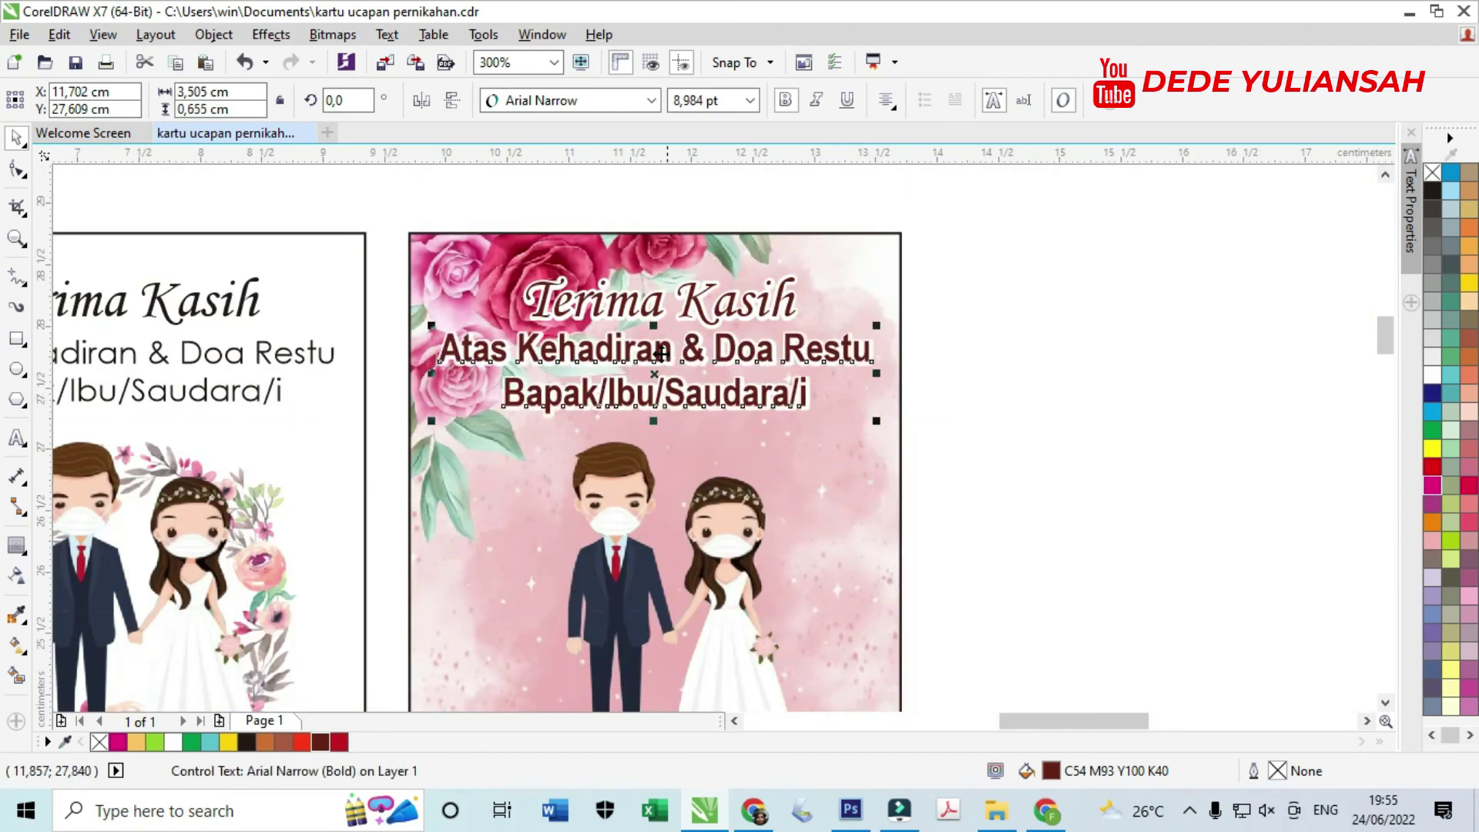
scroll(660, 354, "up", 1)
scroll(655, 364, "down", 1)
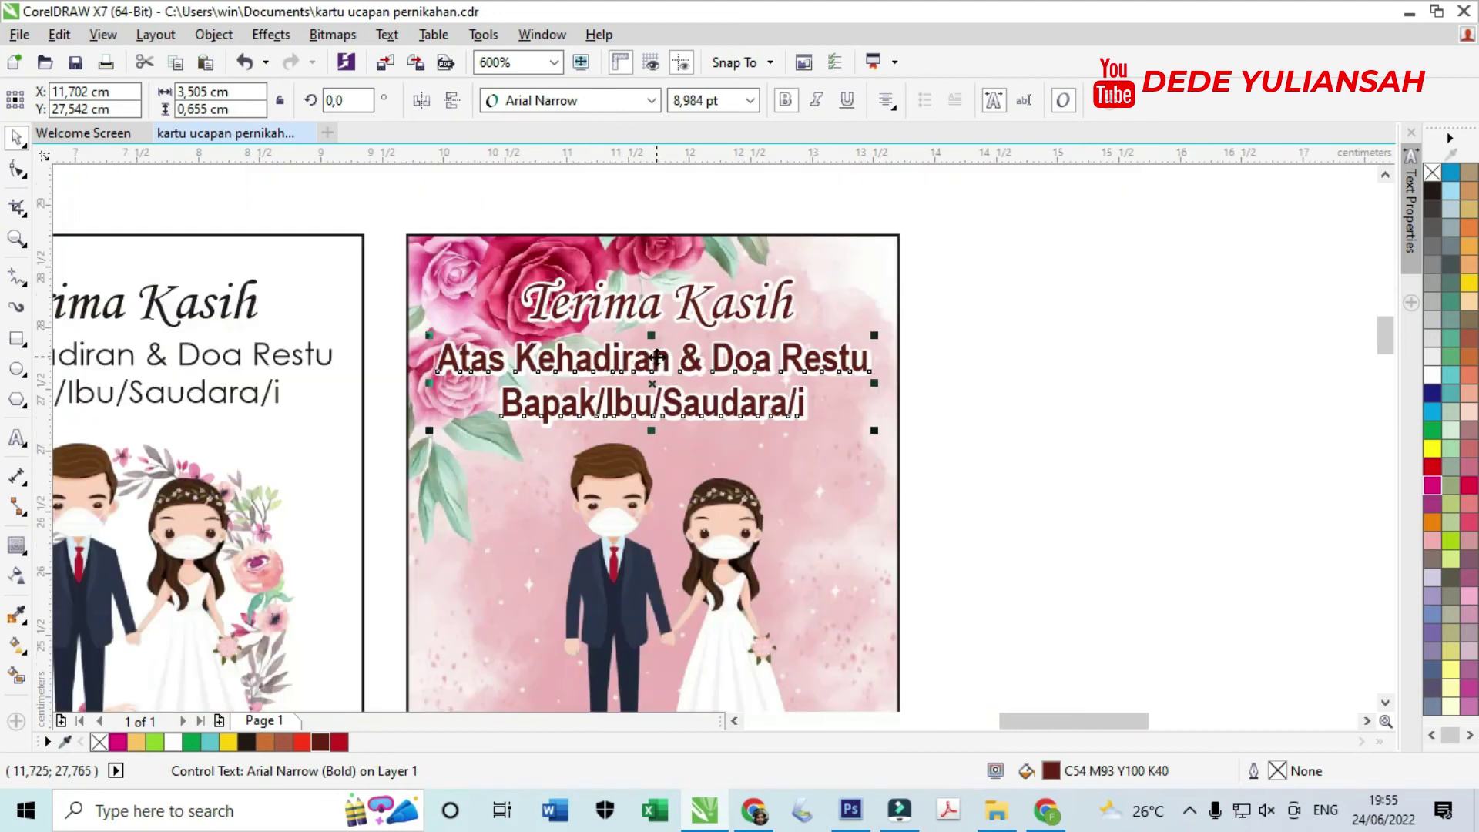
scroll(661, 308, "down", 1)
left_click(952, 424)
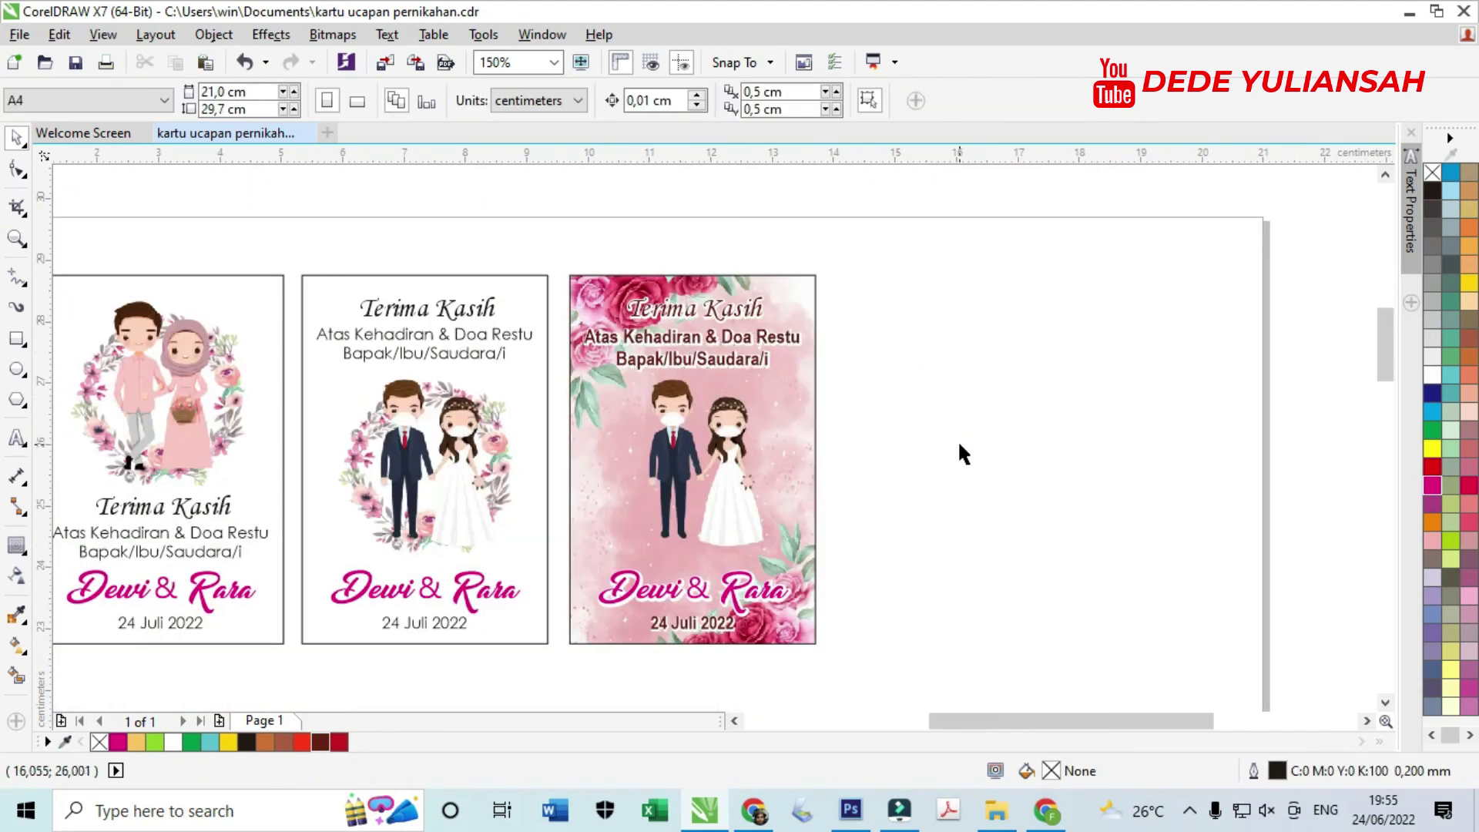
- Duplicate the complete rose-background card into the empty space beside it as a fourth card
scroll(636, 299, "down", 1)
left_click_drag(446, 254, 599, 484)
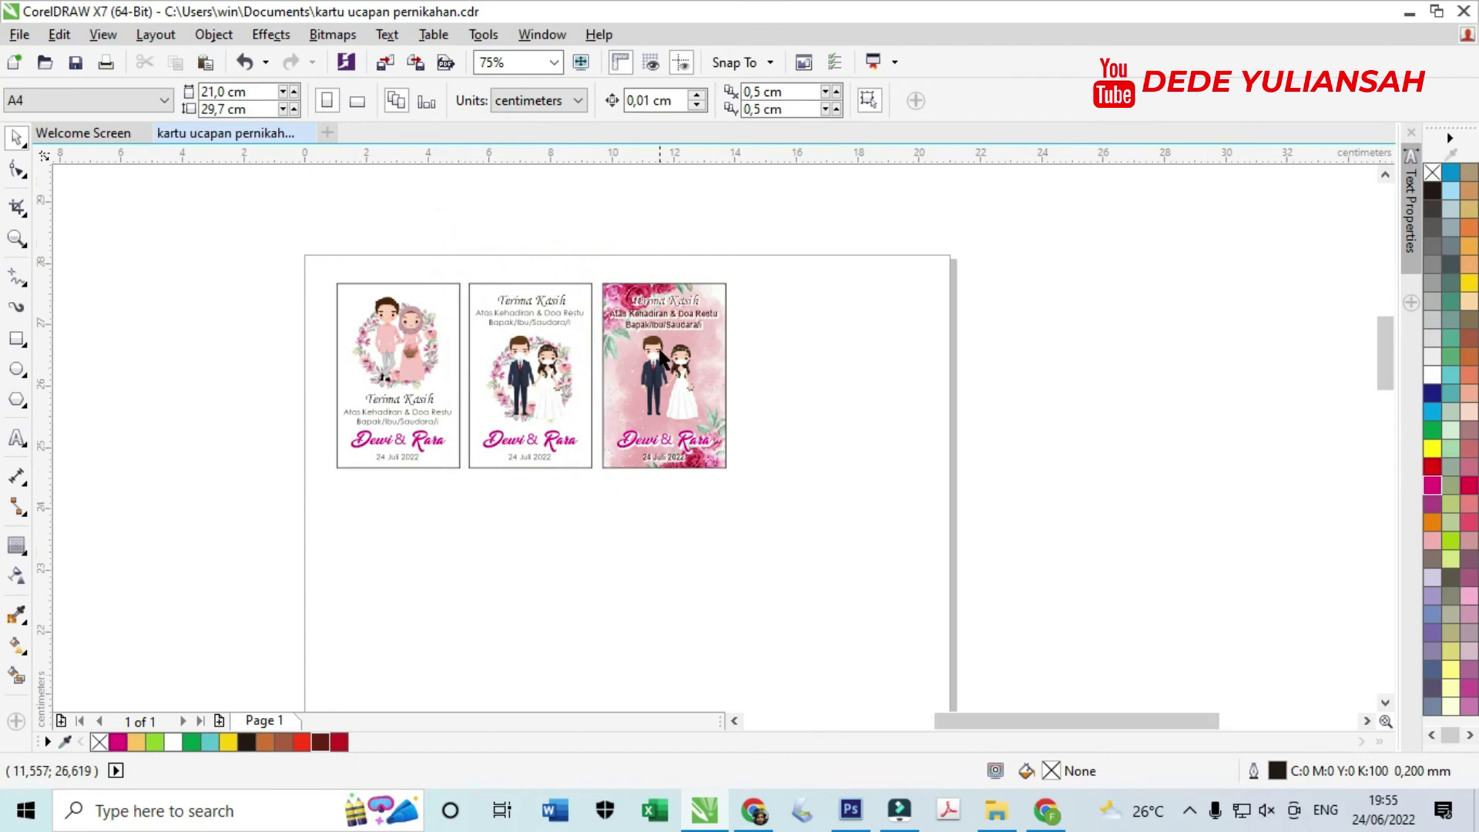
scroll(661, 357, "up", 1)
left_click_drag(527, 194, 664, 345)
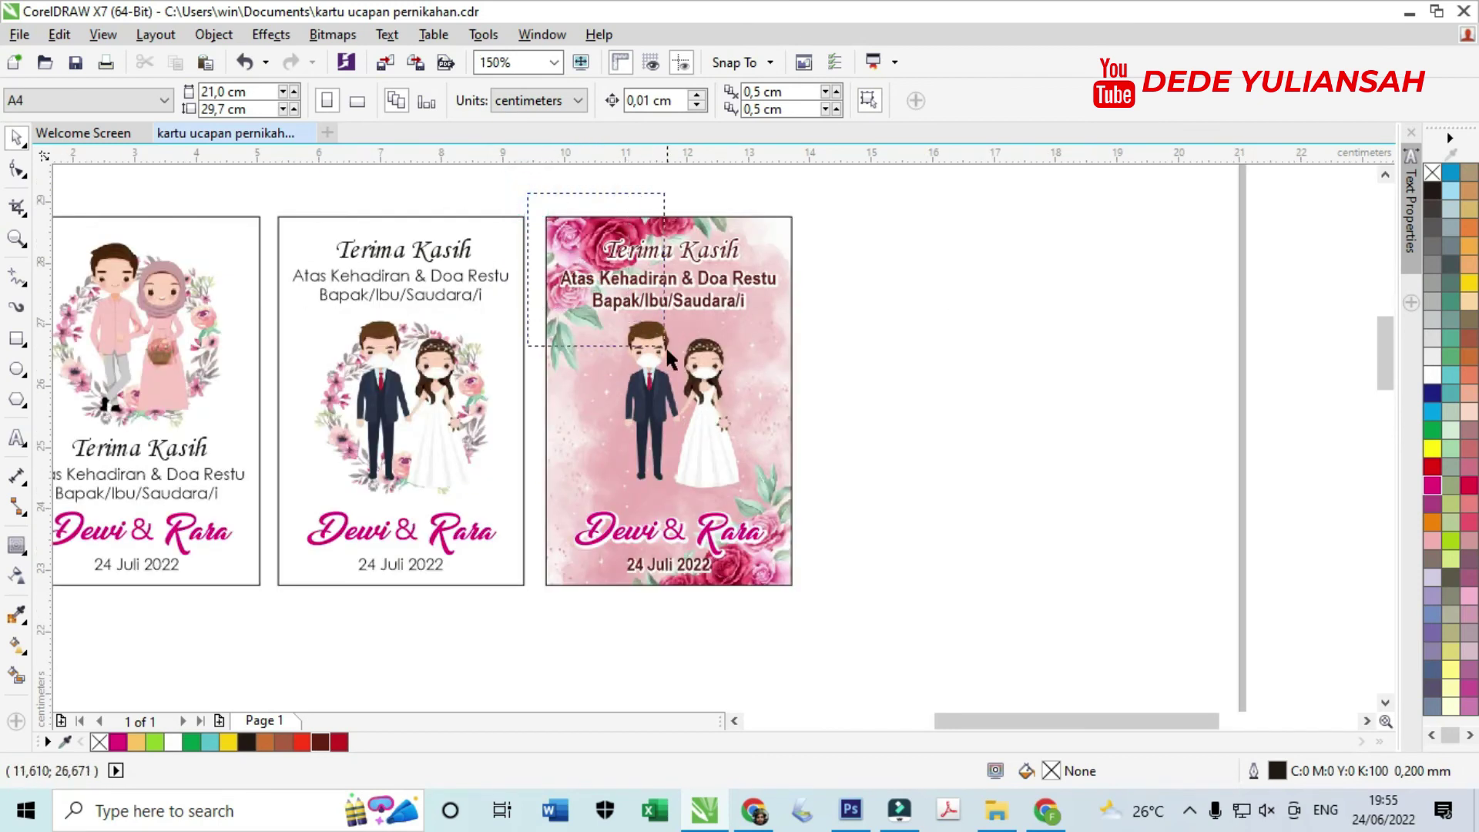
left_click_drag(722, 420, 842, 566)
left_click_drag(671, 416, 941, 432)
right_click(940, 432)
left_click(1153, 514)
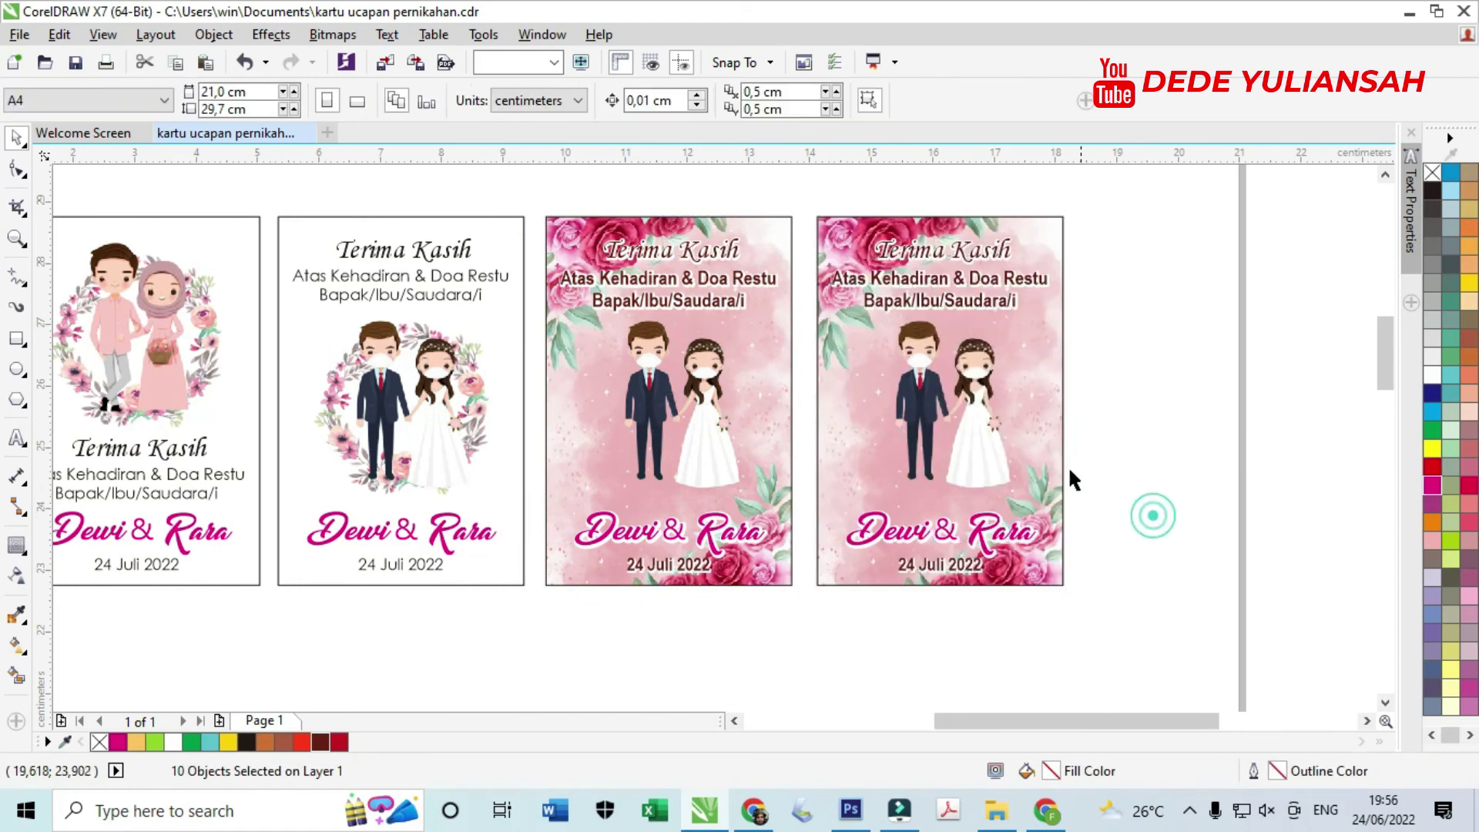
- Extract the rose background from the fourth card's PowerClip frame and delete it, leaving the text and couple
left_click(1045, 449)
left_click(915, 614)
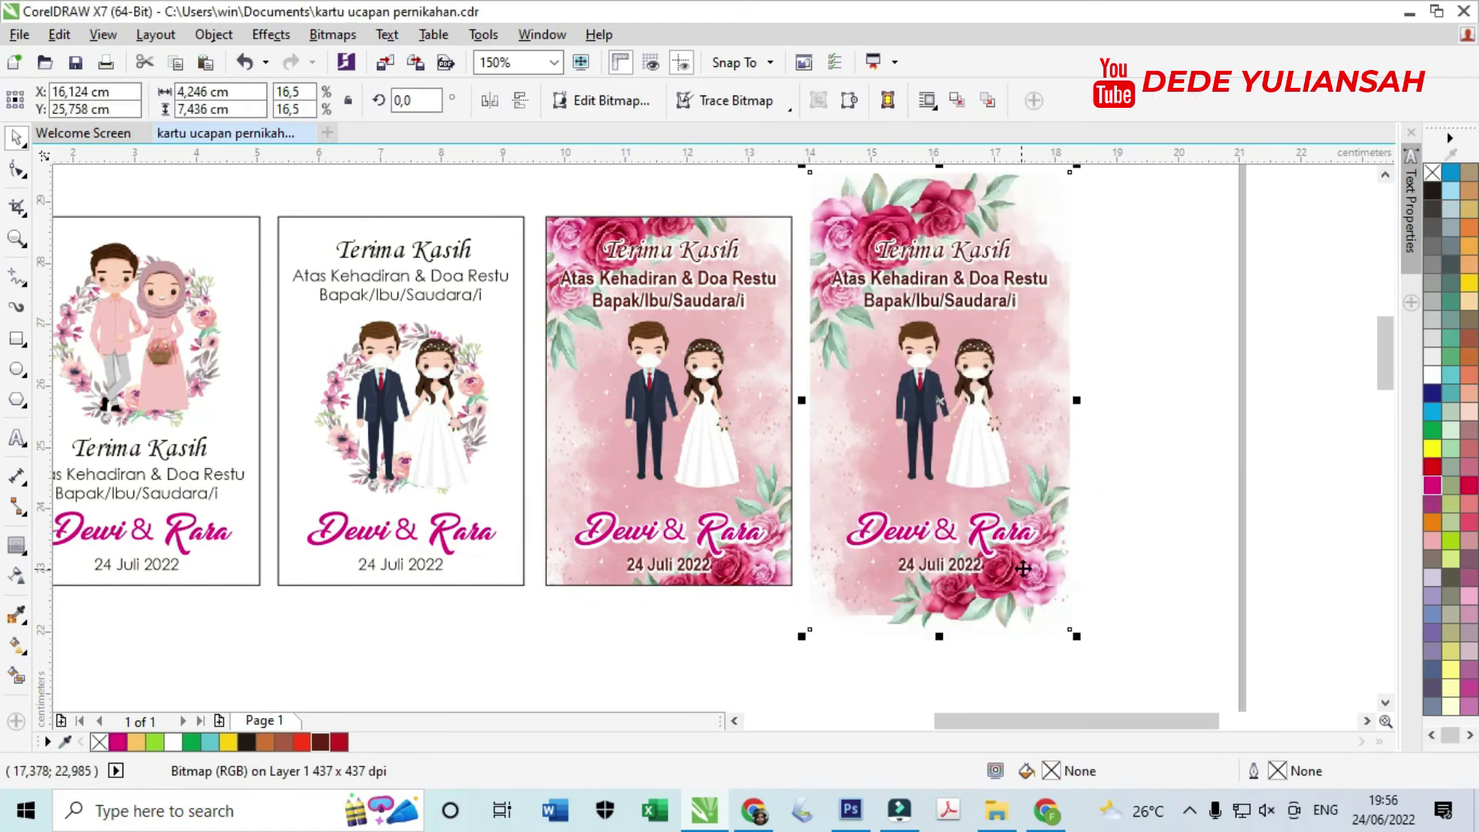
key("Delete")
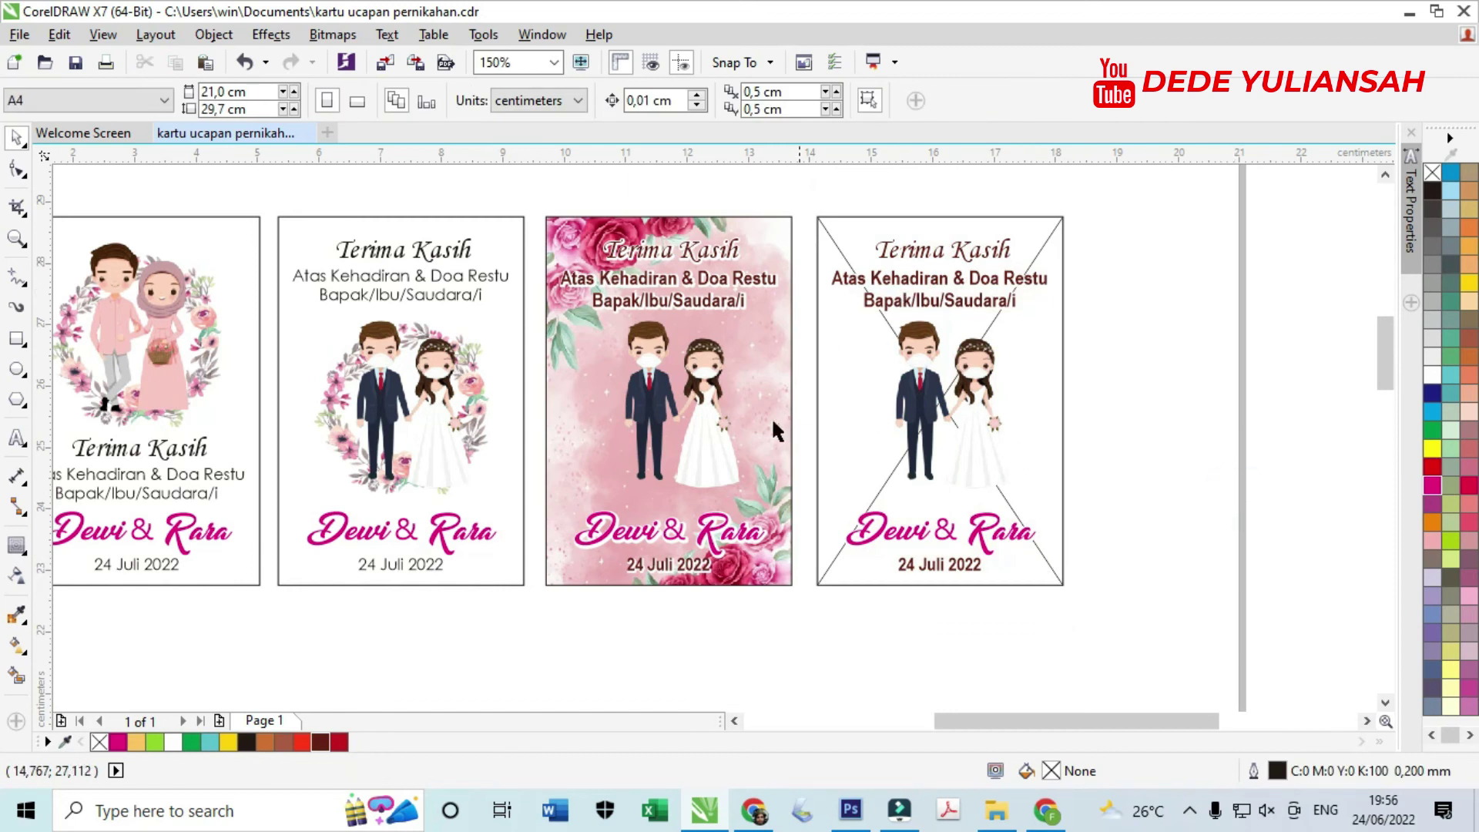
- Import the pink curtain and foliage picture from the Downloads folder and scale it down to smaller than a card
left_click(995, 812)
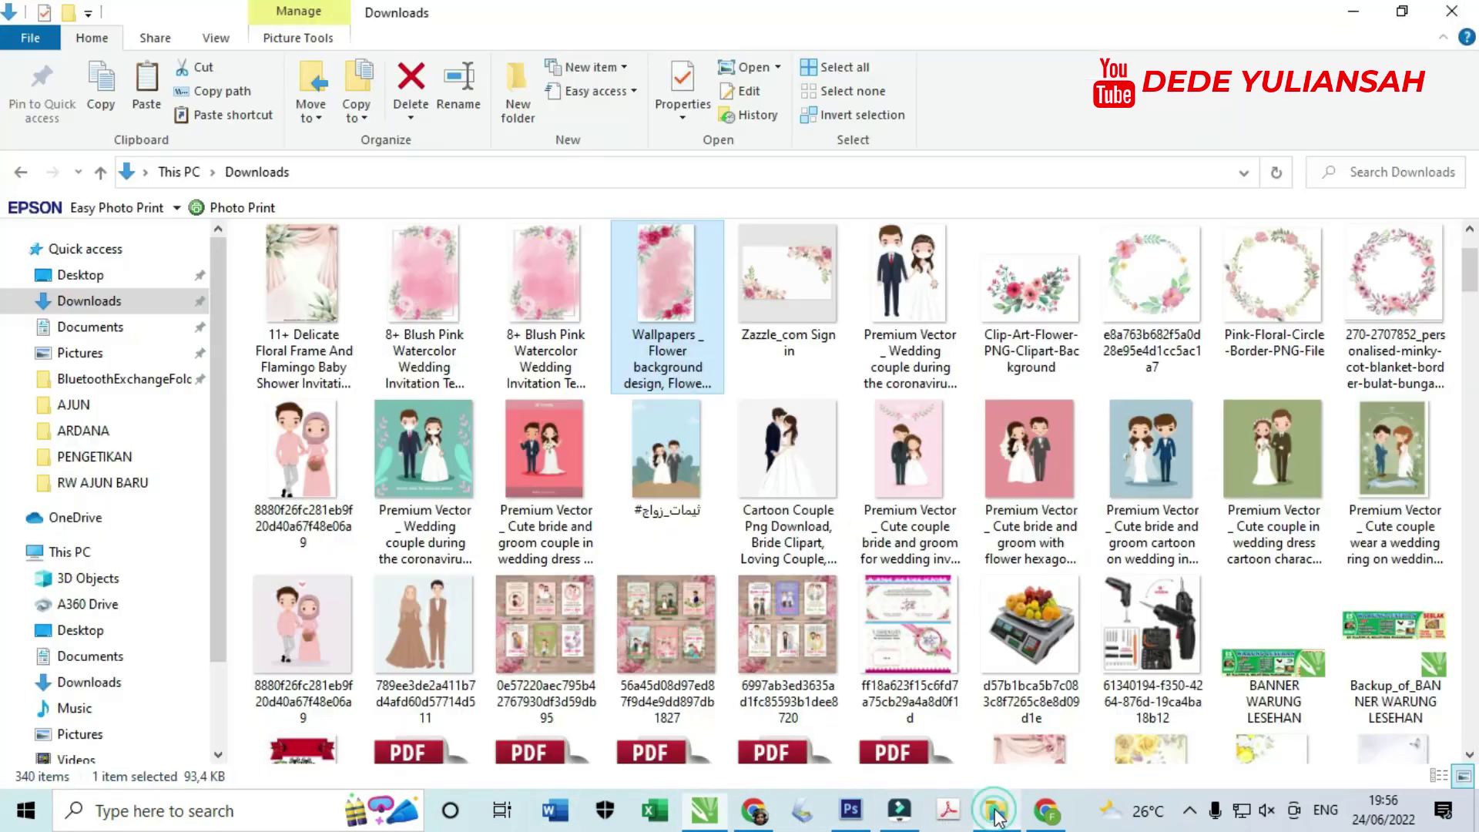
left_click_drag(305, 269, 1139, 557)
scroll(684, 498, "down", 3)
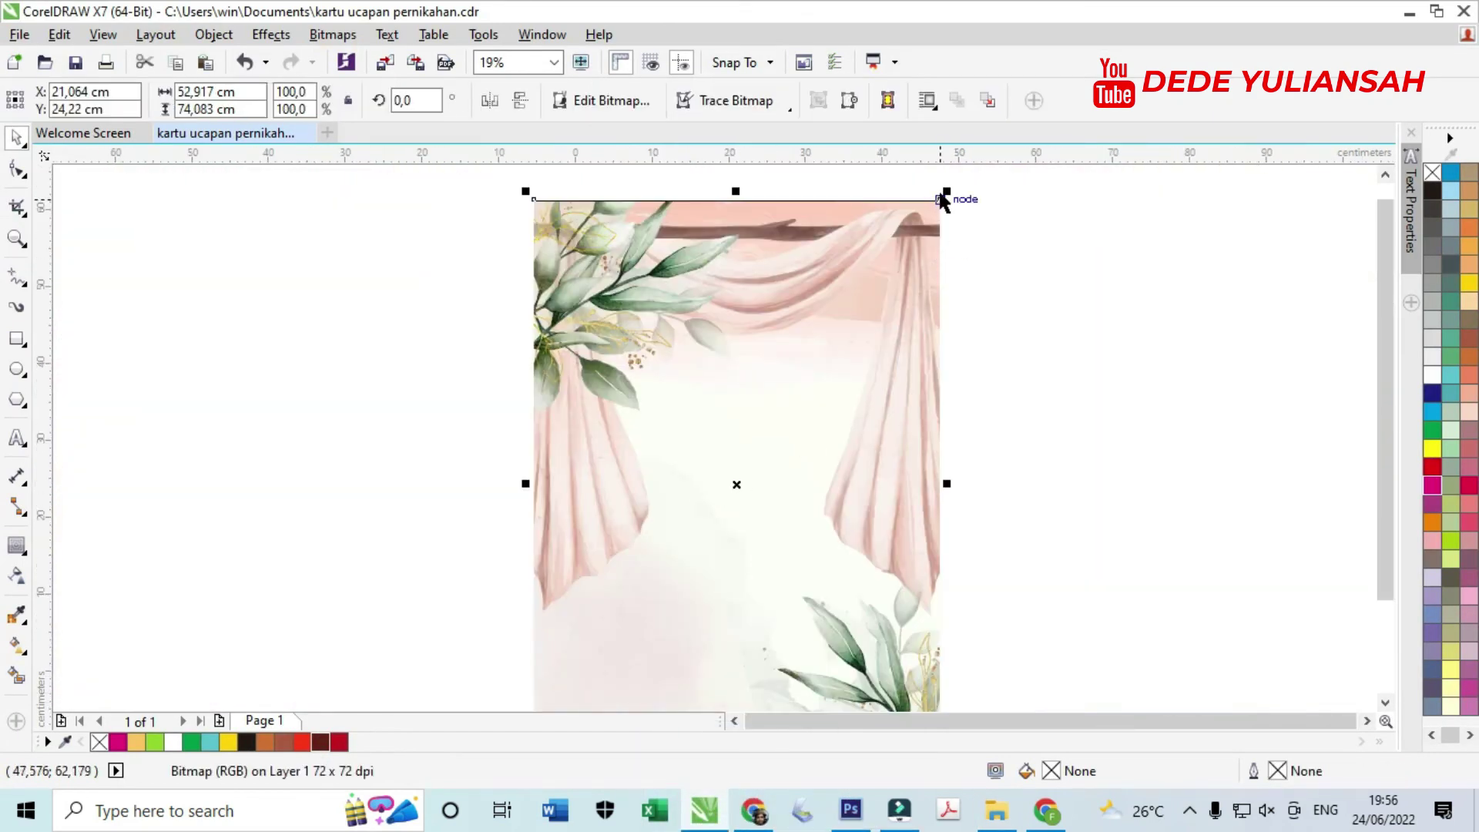
left_click_drag(948, 188, 776, 430)
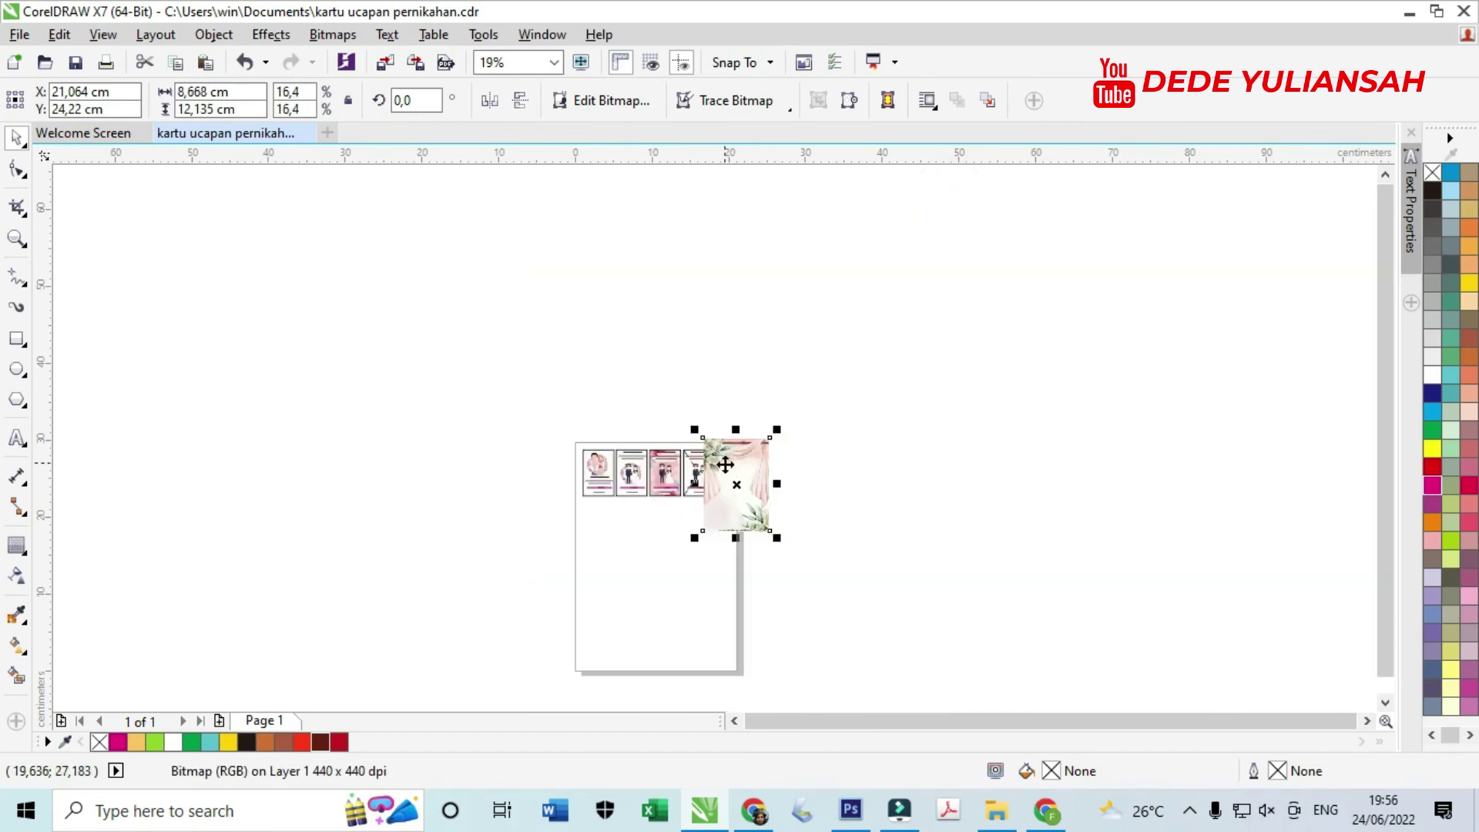
scroll(705, 485, "up", 3)
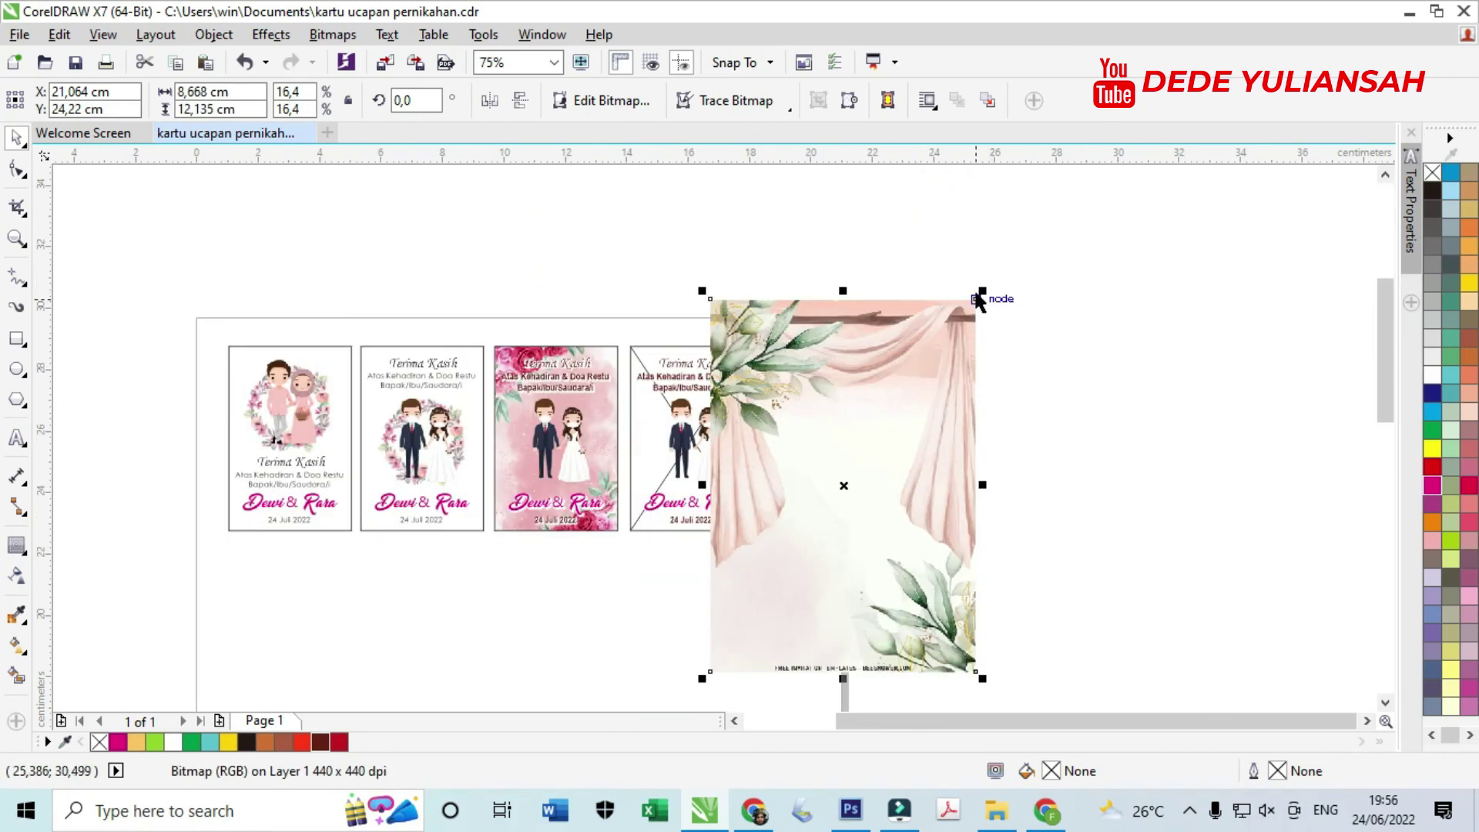
left_click_drag(985, 290, 901, 414)
- Place the curtain picture inside the fourth card's empty frame with PowerClip Inside
left_click_drag(847, 477, 834, 423)
right_click(834, 423)
left_click(909, 188)
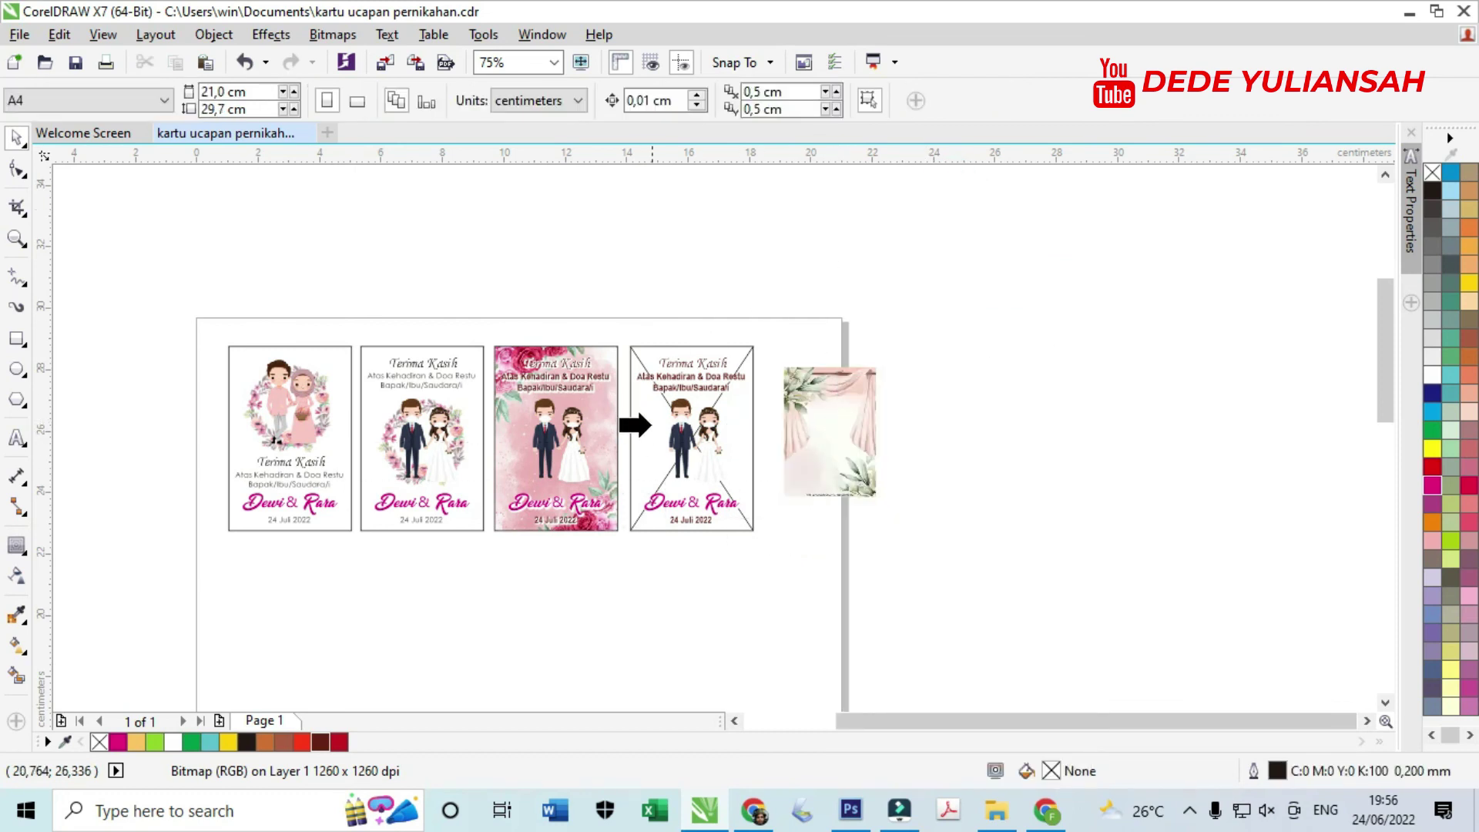
left_click(647, 441)
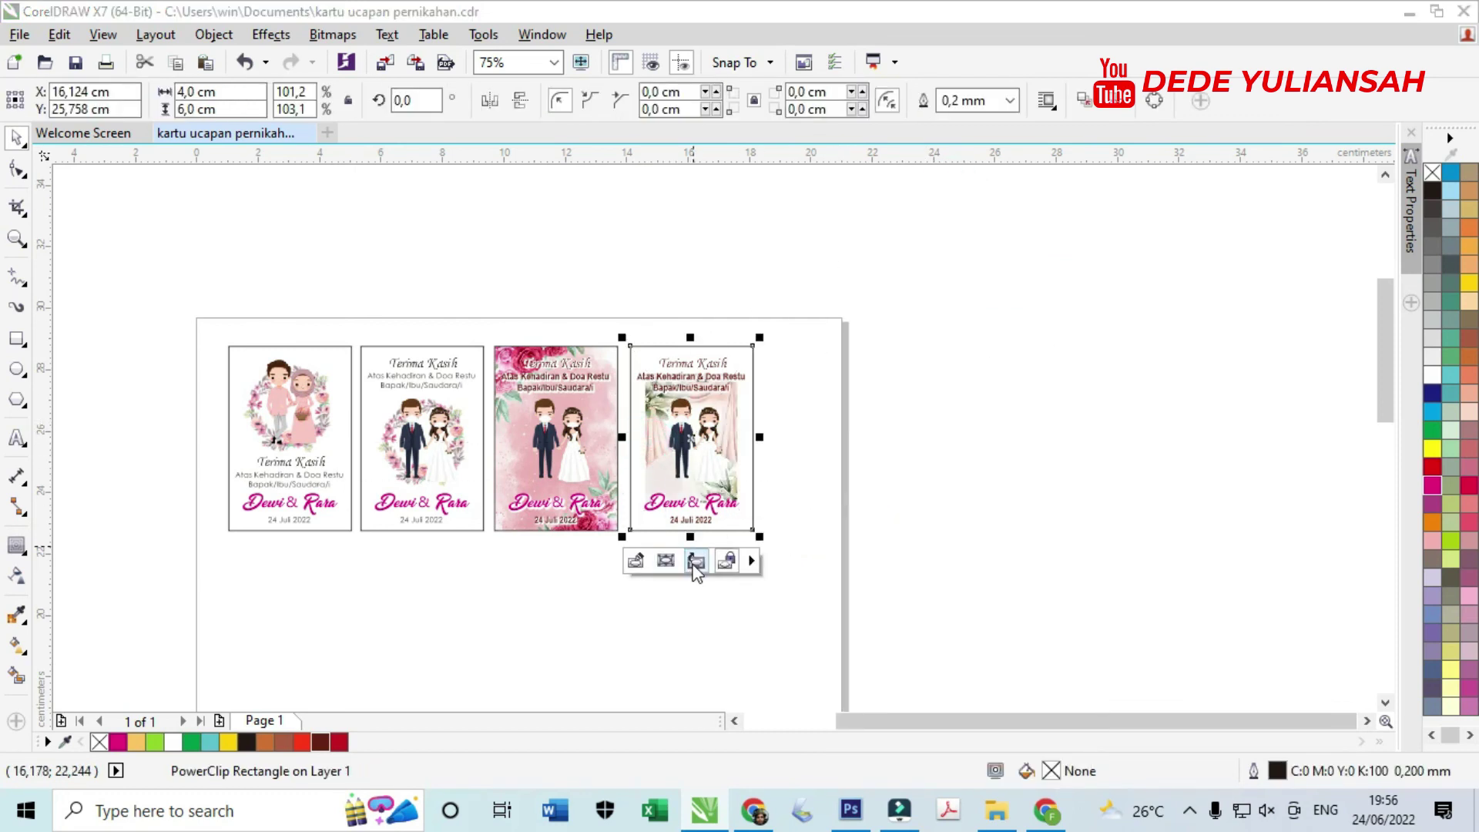
- Take the curtain picture out of the fourth card's frame and enlarge it to about 4.42 × 6.19 cm, covering the card
left_click(666, 560)
scroll(750, 541, "up", 1)
left_click_drag(727, 493, 767, 562)
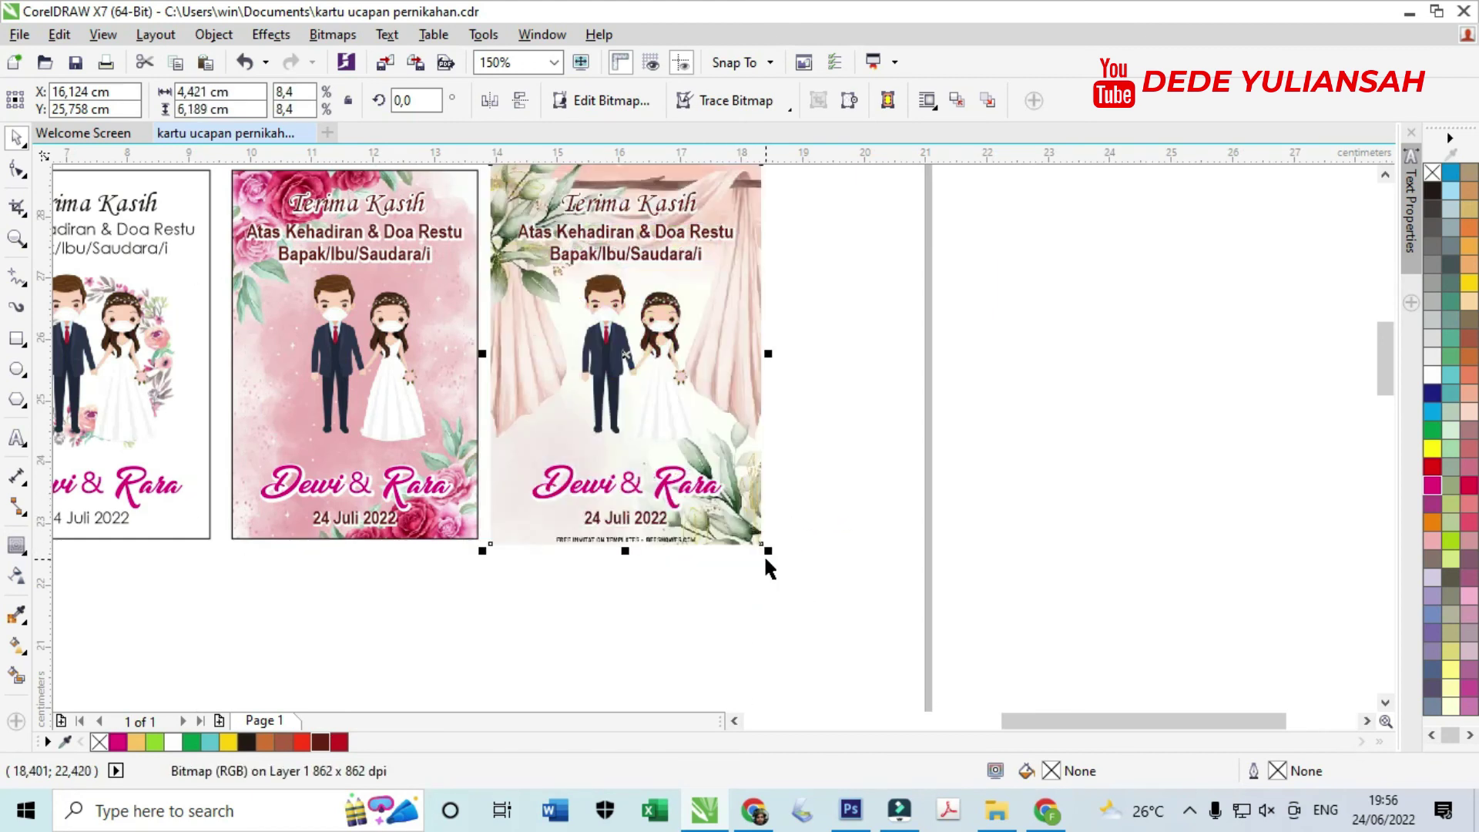
left_click(844, 554)
- Try to shift the fourth card's "Terima Kasih" and two-line message slightly upward
scroll(824, 524, "down", 1)
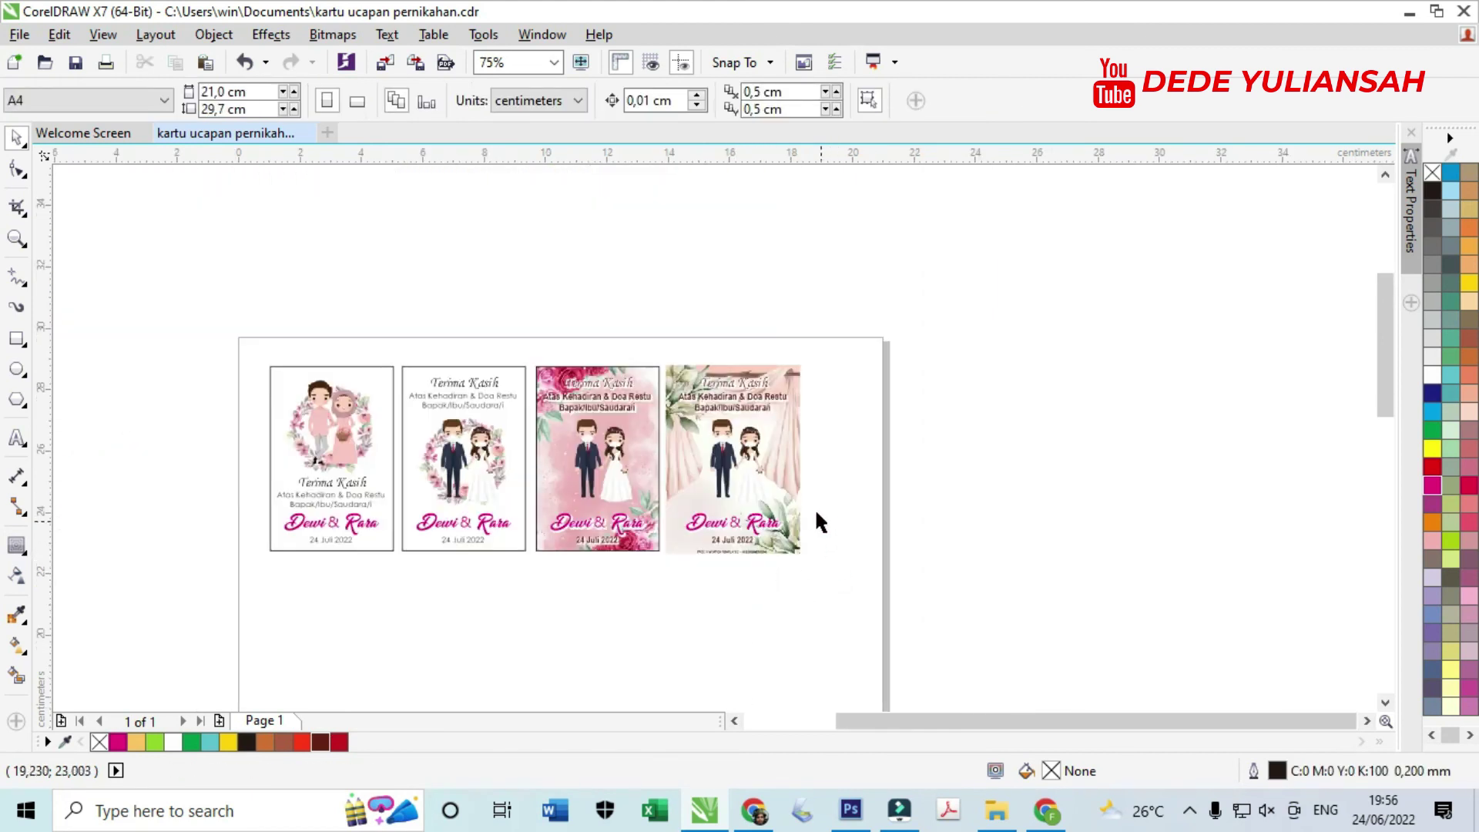
scroll(686, 373, "up", 1)
left_click_drag(620, 324, 912, 487)
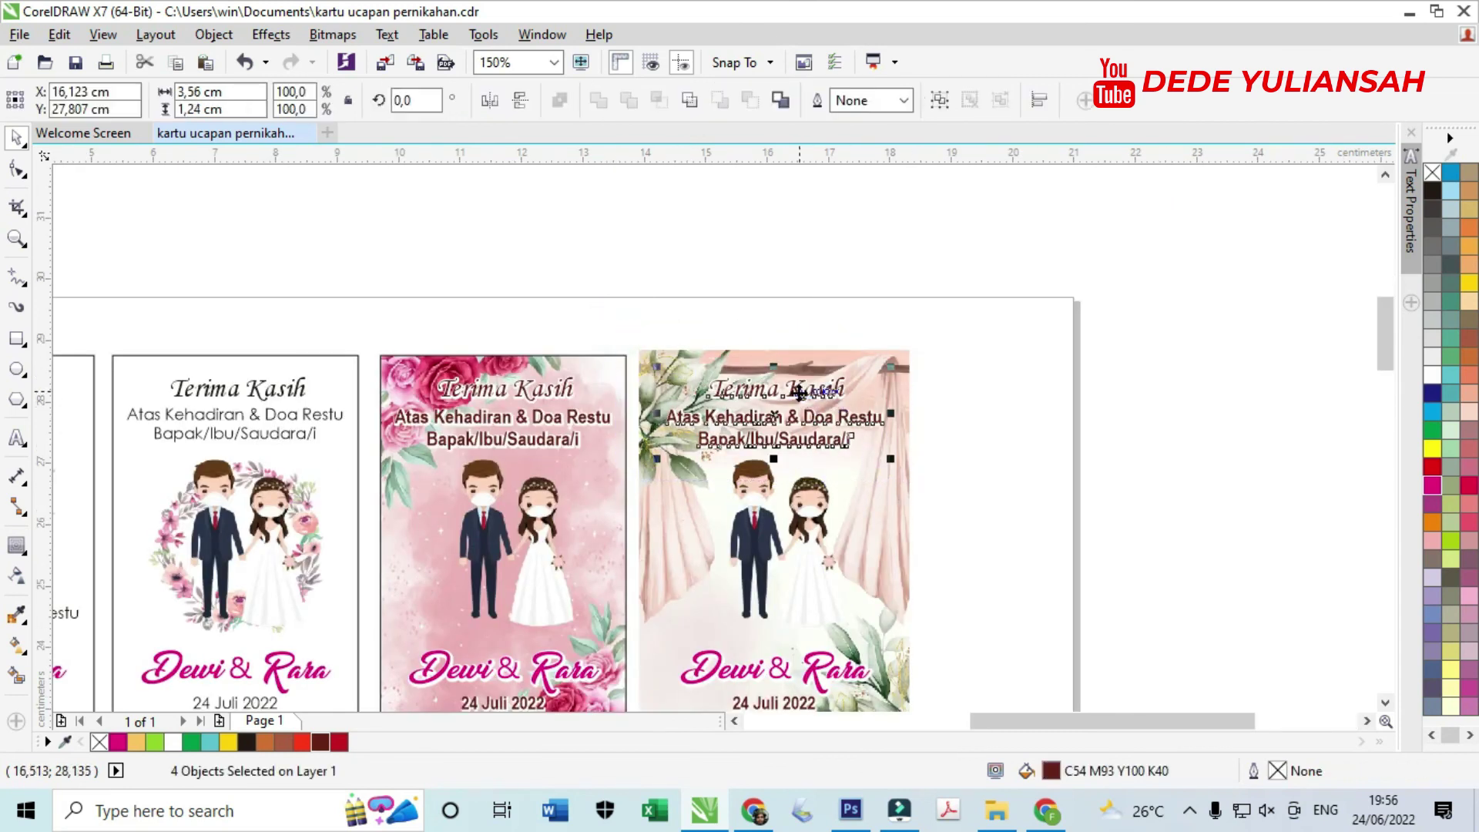
scroll(794, 391, "up", 2)
left_click_drag(793, 391, 797, 393)
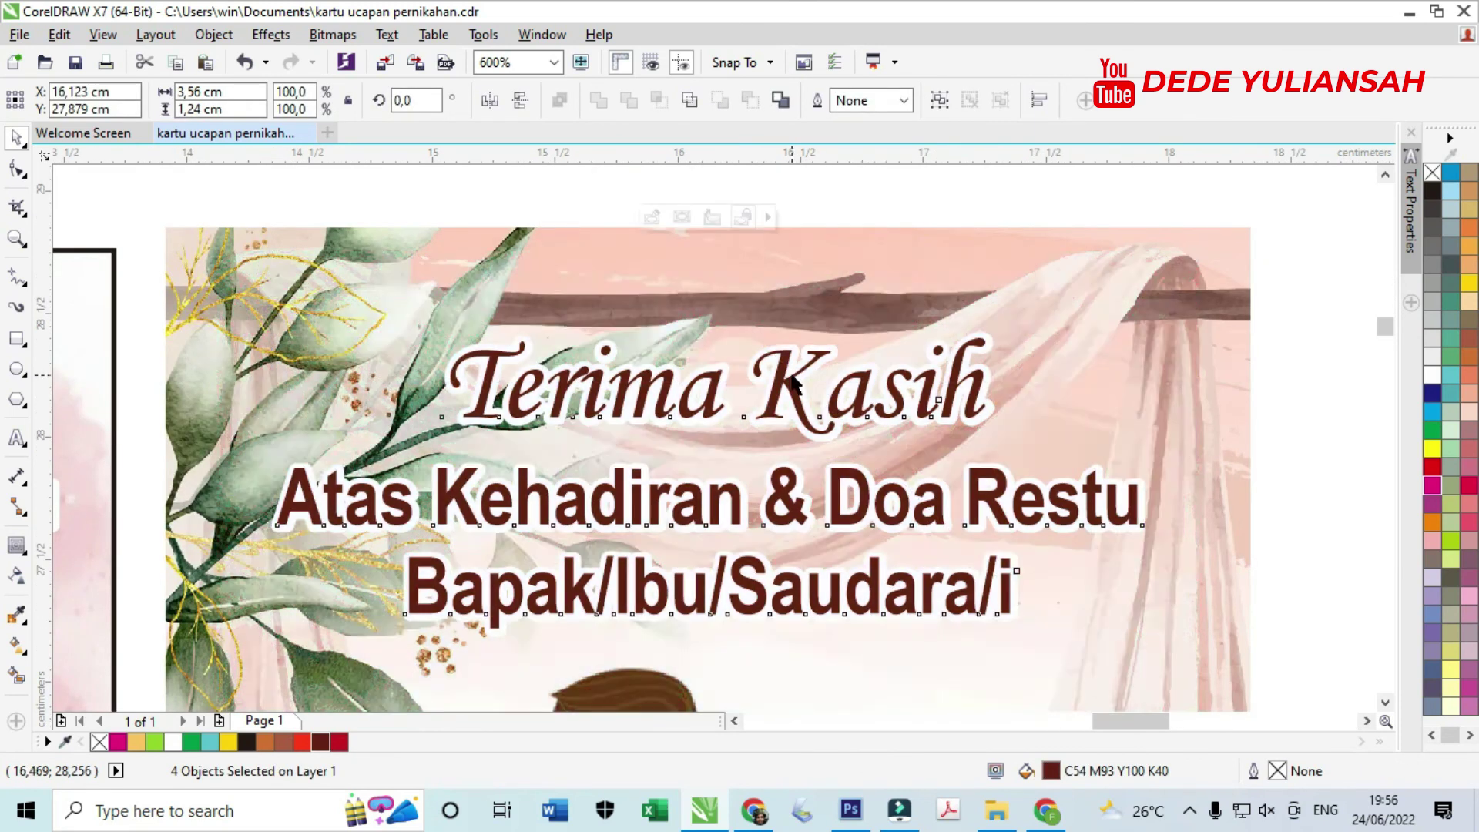
scroll(796, 393, "down", 2)
left_click_drag(824, 333, 824, 333)
left_click(1086, 447)
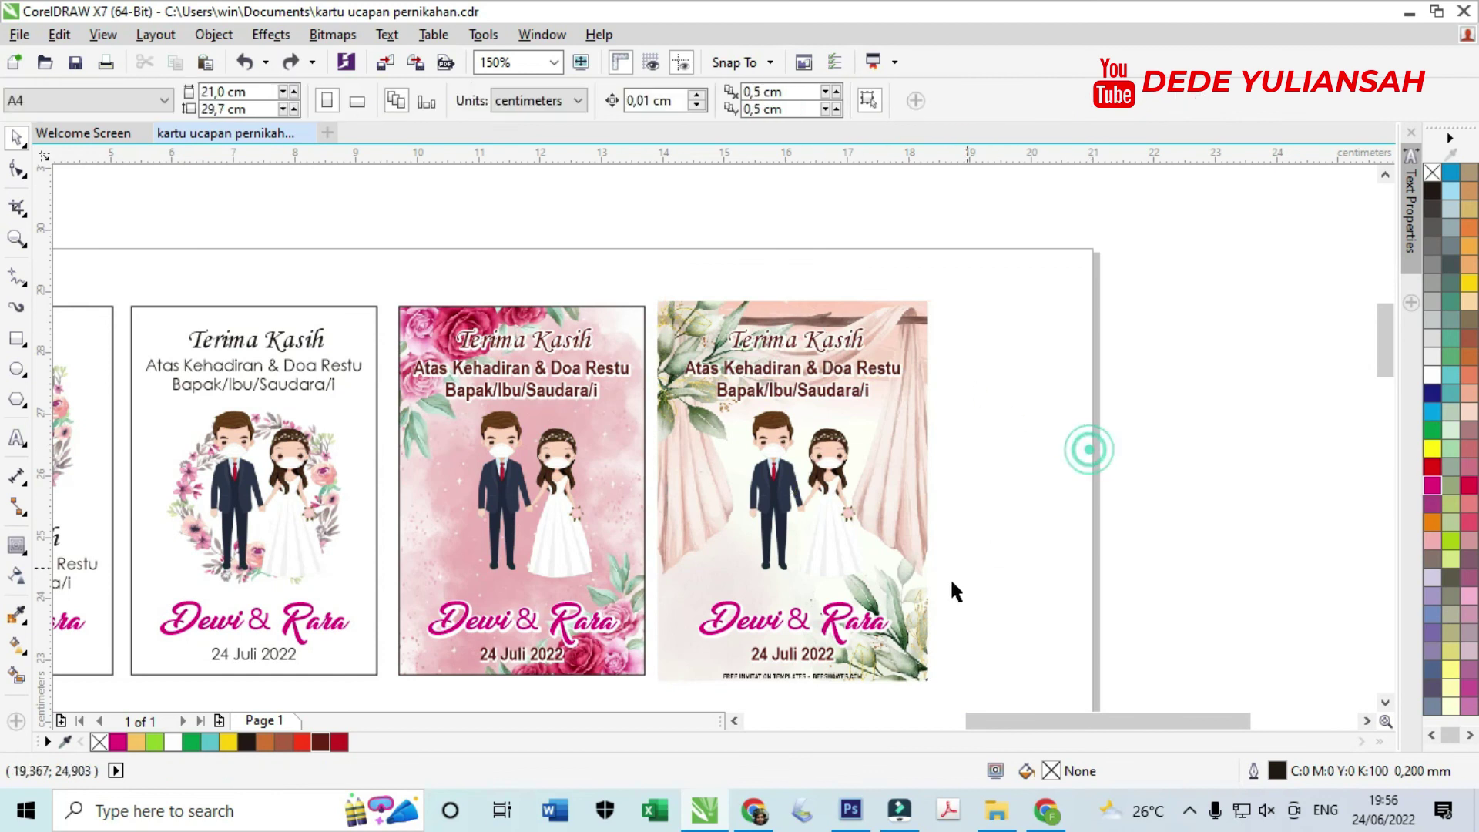
- Try to move the enlarged curtain picture off the fourth card, and undo that move
scroll(814, 686, "up", 1)
left_click(926, 658)
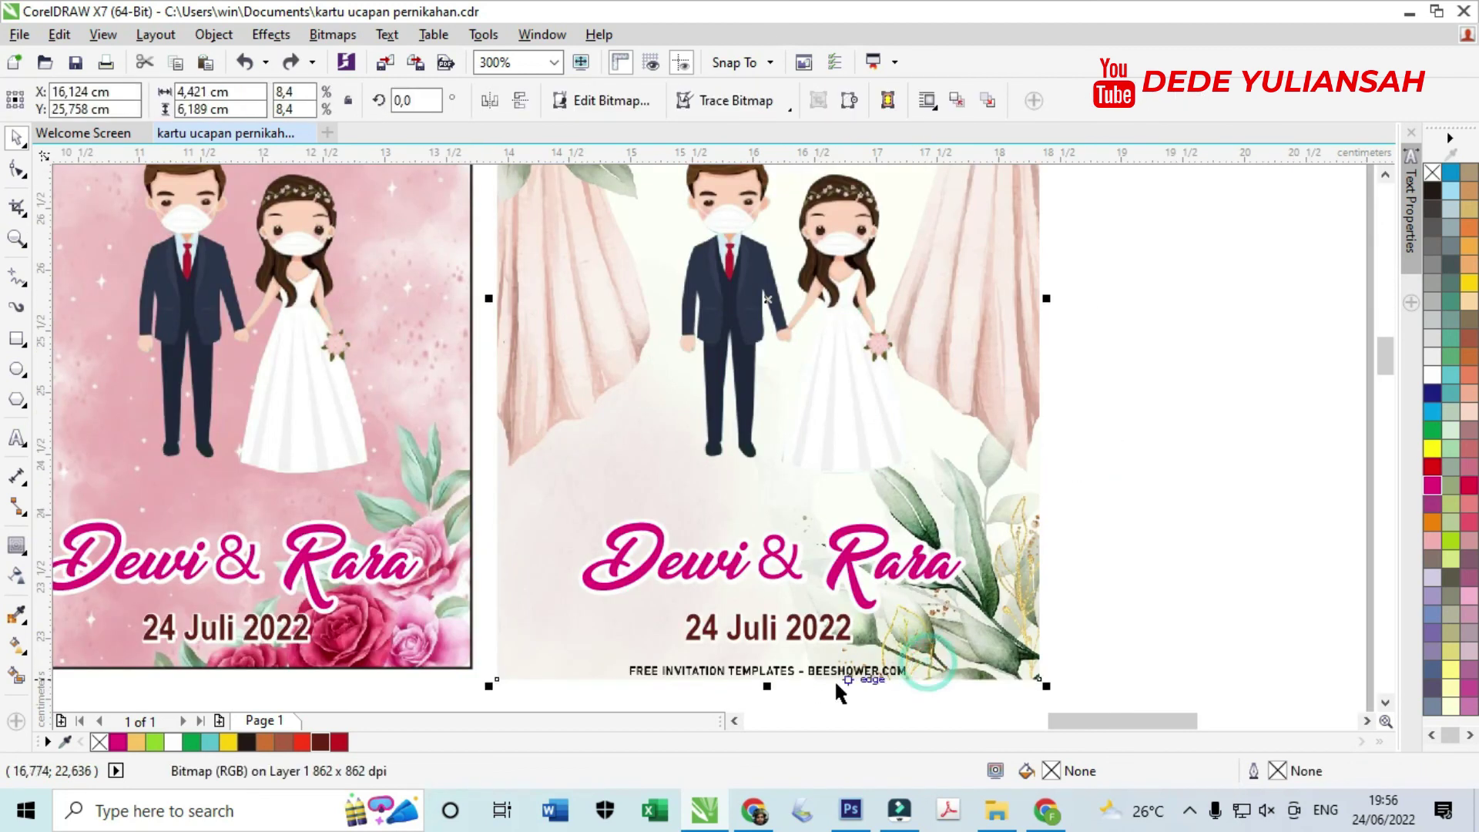
scroll(733, 459, "down", 1)
left_click(785, 627)
left_click(842, 489)
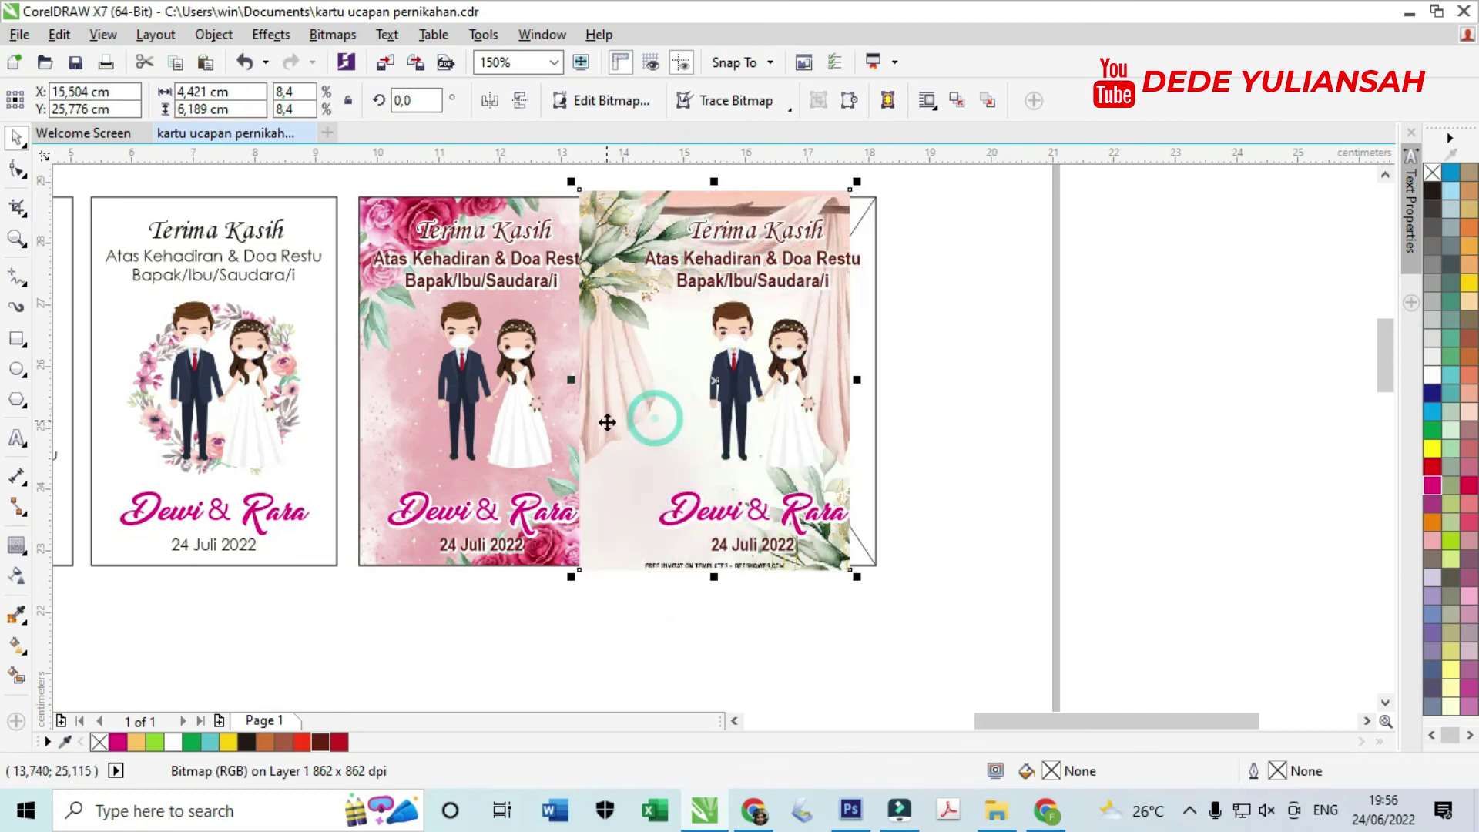
left_click_drag(801, 431, 1101, 432)
key("ctrl+z")
left_click(1078, 514)
- Move the curtain picture straight out beside the fourth card and PowerClip it inside the card's frame
left_click_drag(878, 308, 1075, 311)
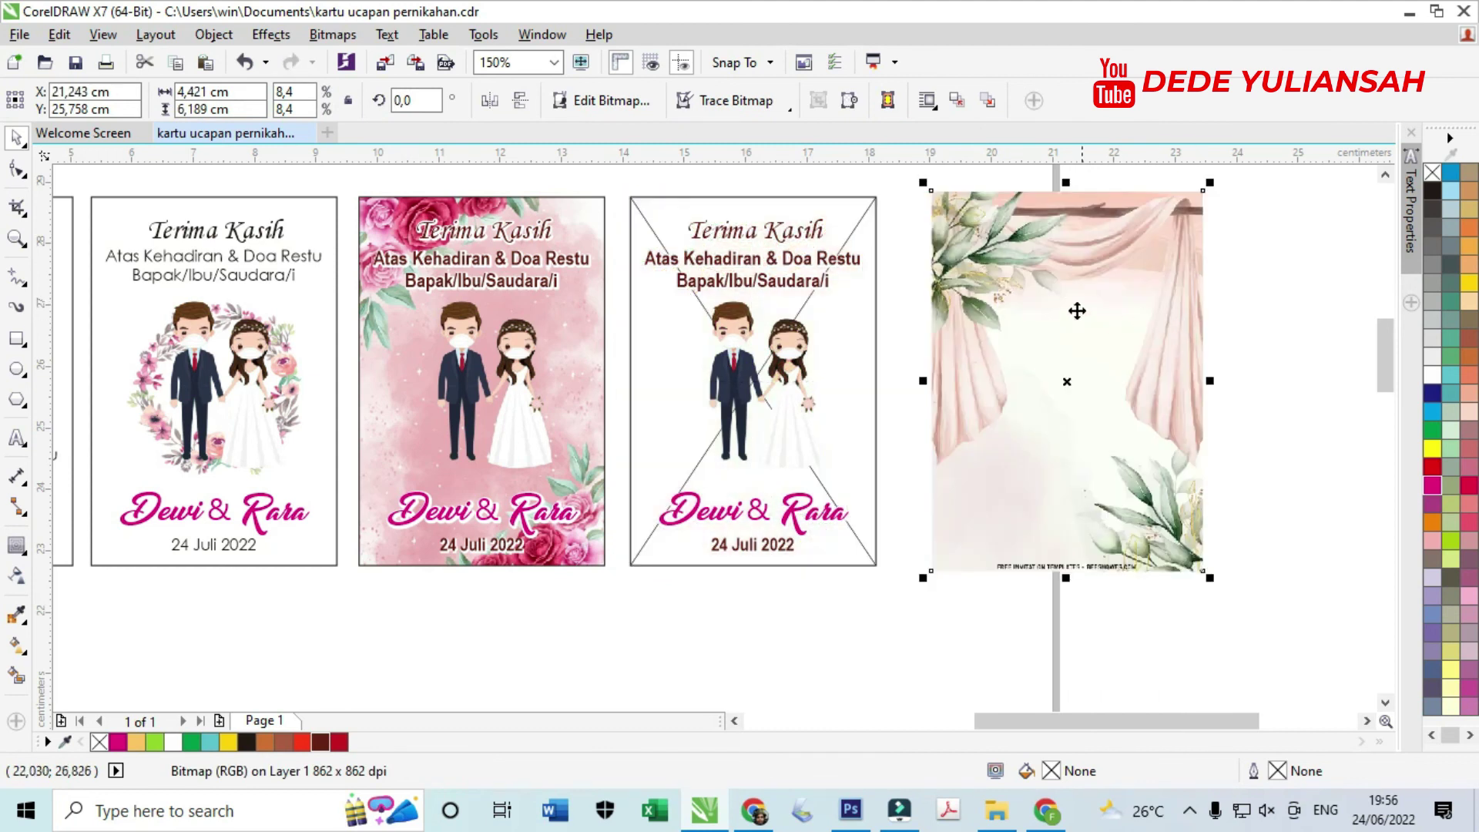
right_click(1033, 304)
left_click(1123, 189)
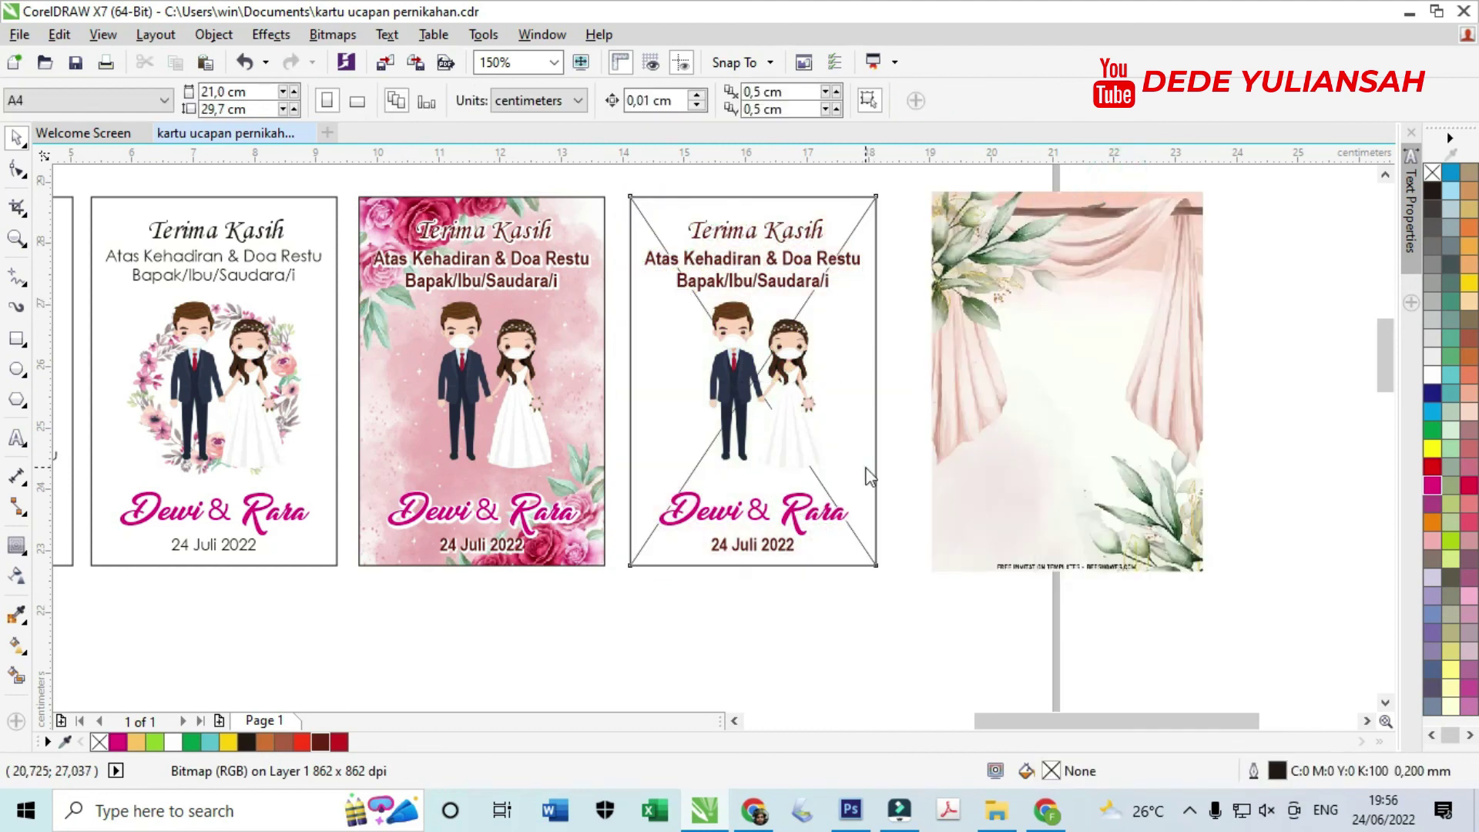
left_click(868, 472)
left_click(936, 520)
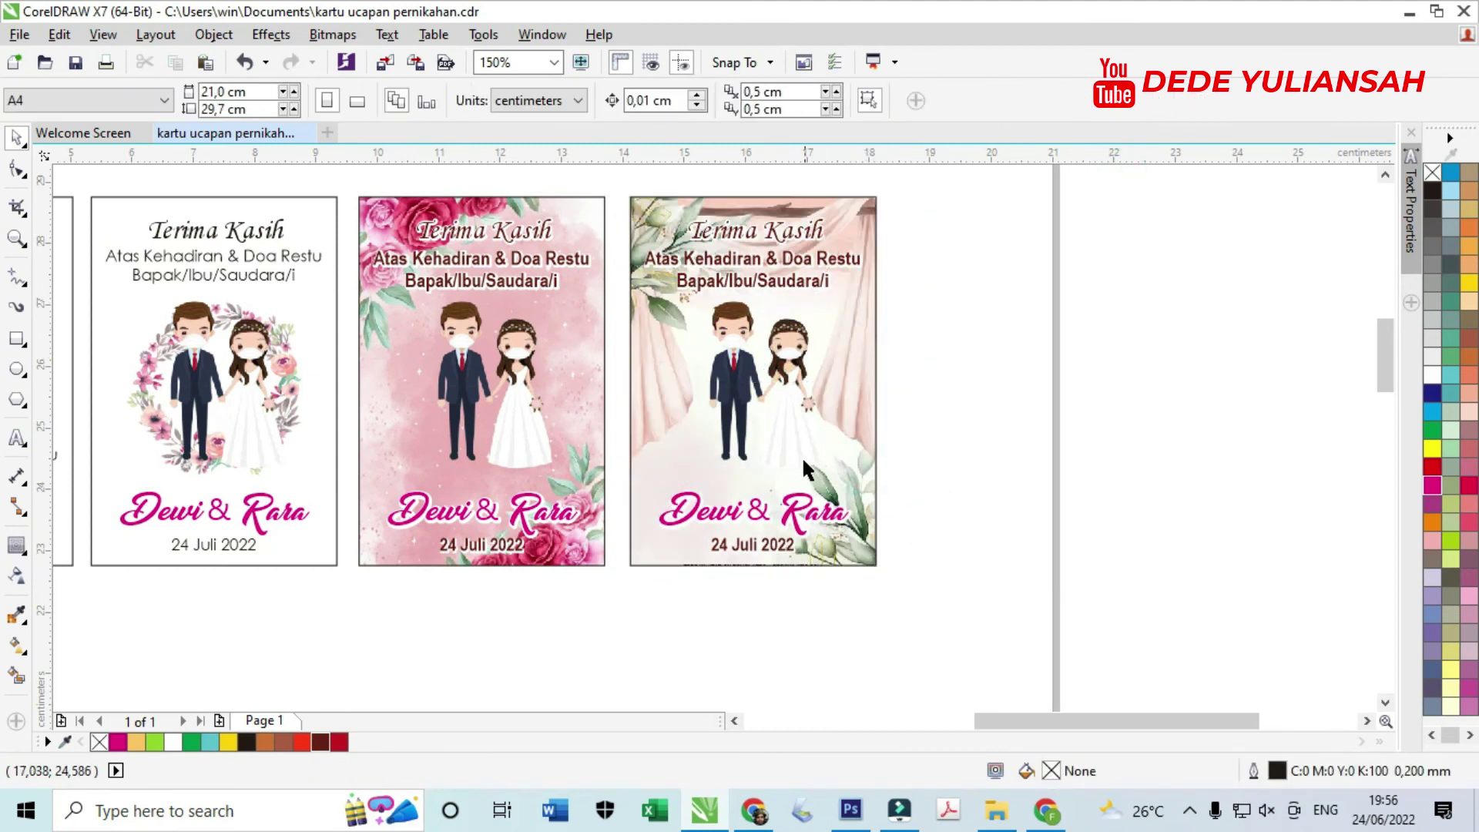
- Examine the fourth card up close and compare all four card designs side by side
scroll(757, 400, "up", 2)
scroll(758, 404, "down", 2)
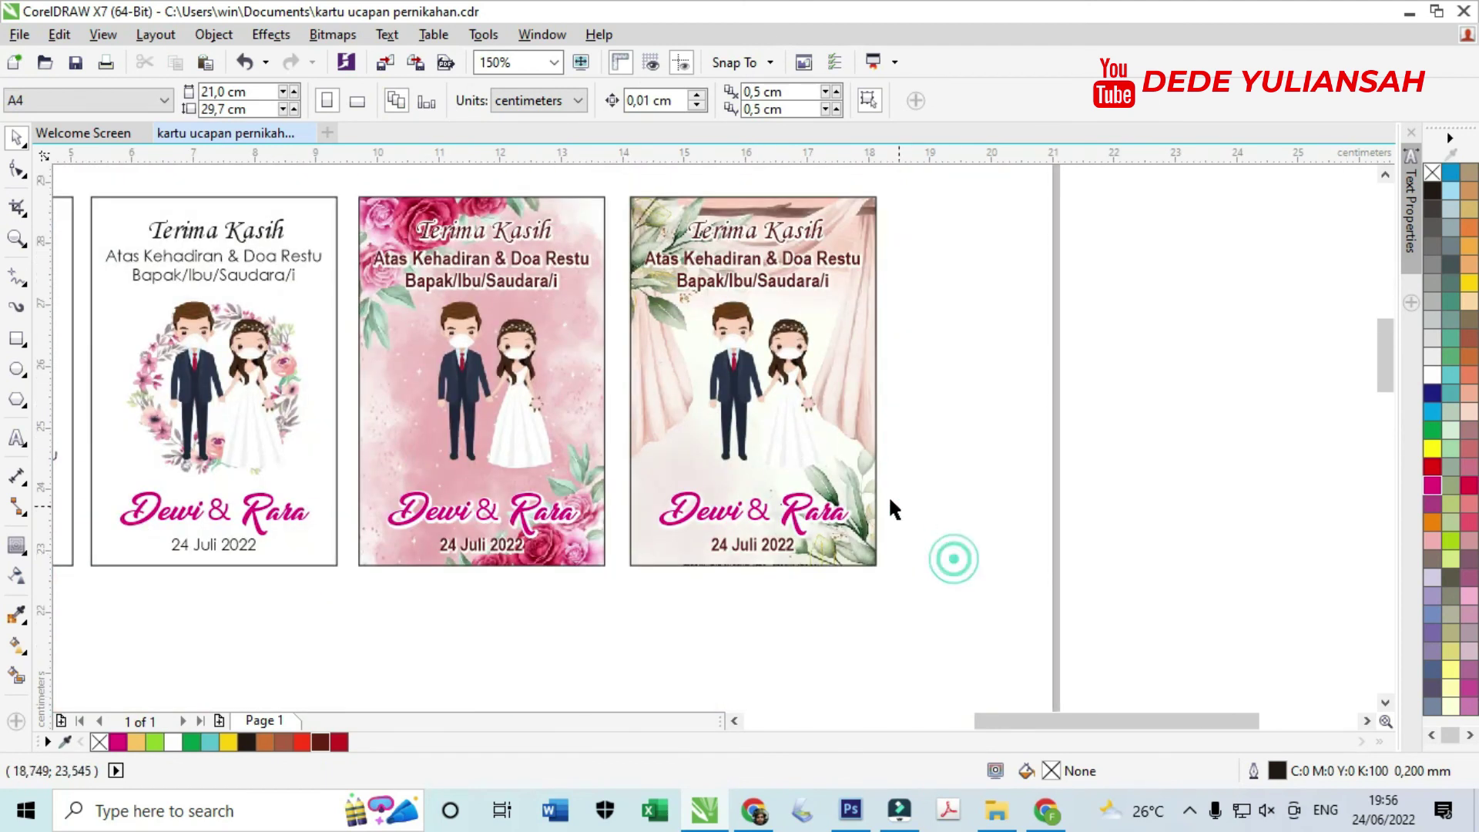
scroll(828, 440, "down", 2)
scroll(830, 439, "up", 2)
scroll(829, 439, "down", 2)
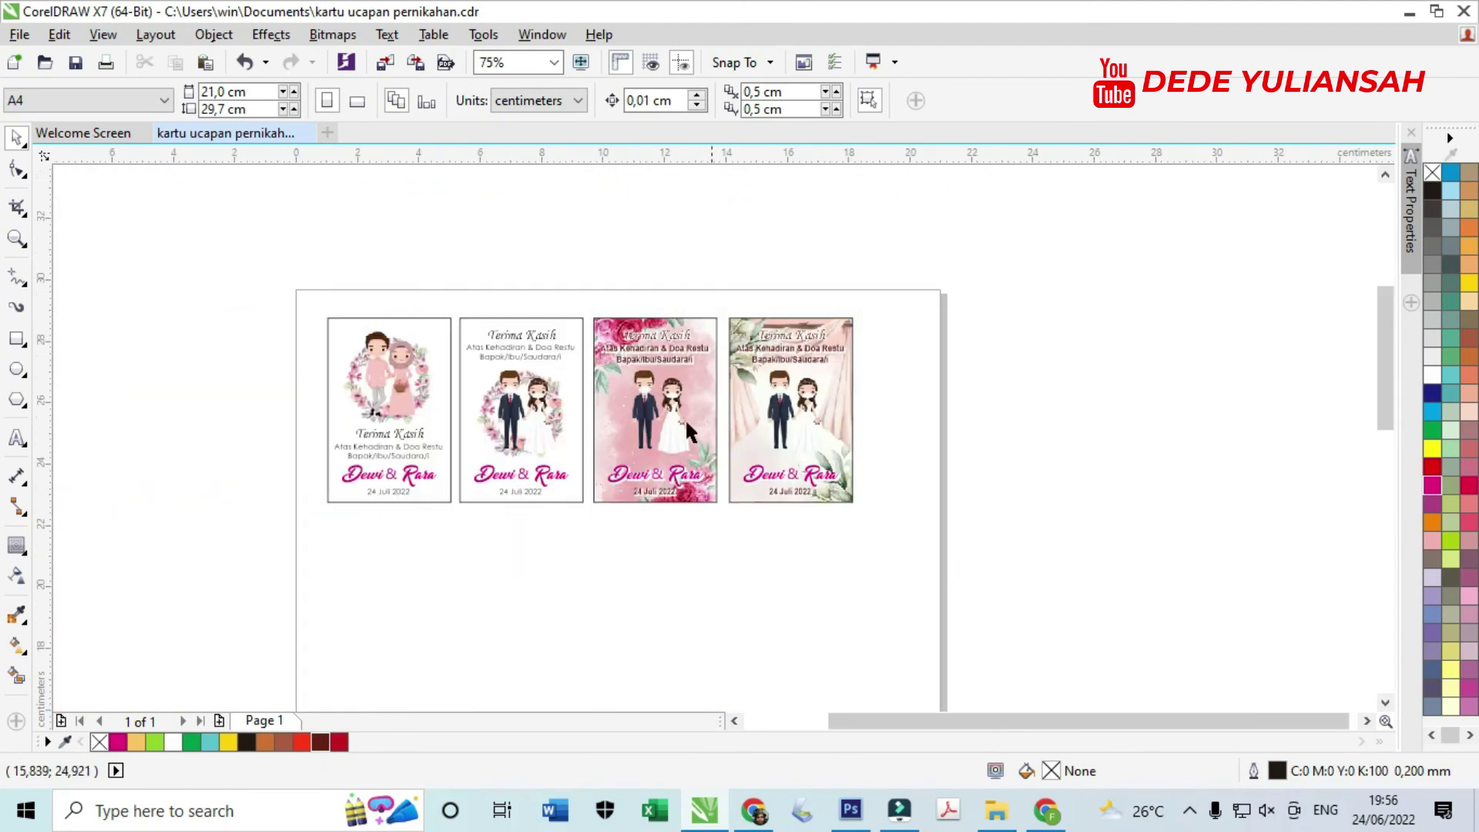
left_click(17, 238)
left_click_drag(293, 300, 914, 547)
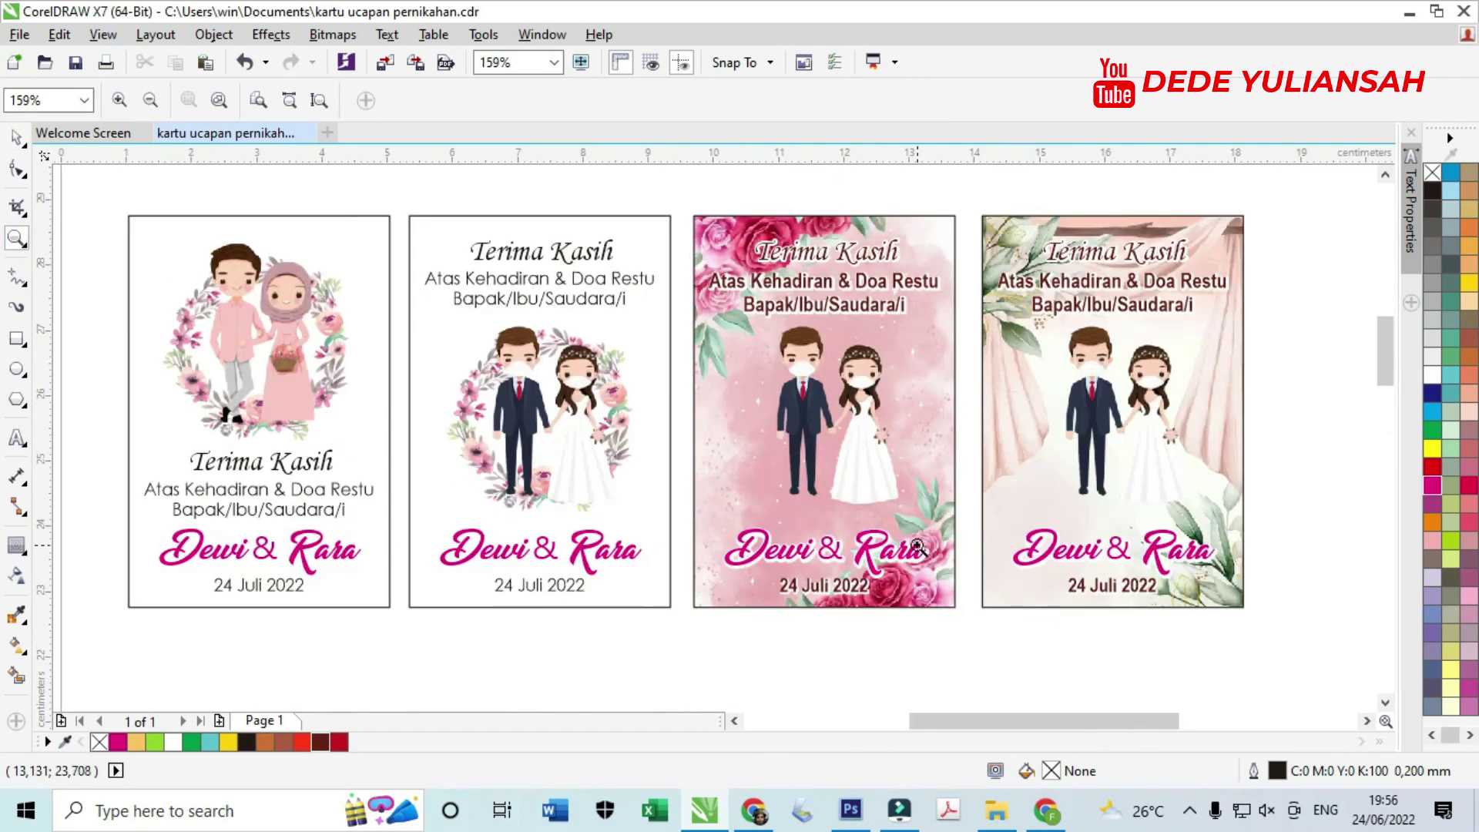
left_click_drag(123, 213, 1258, 621)
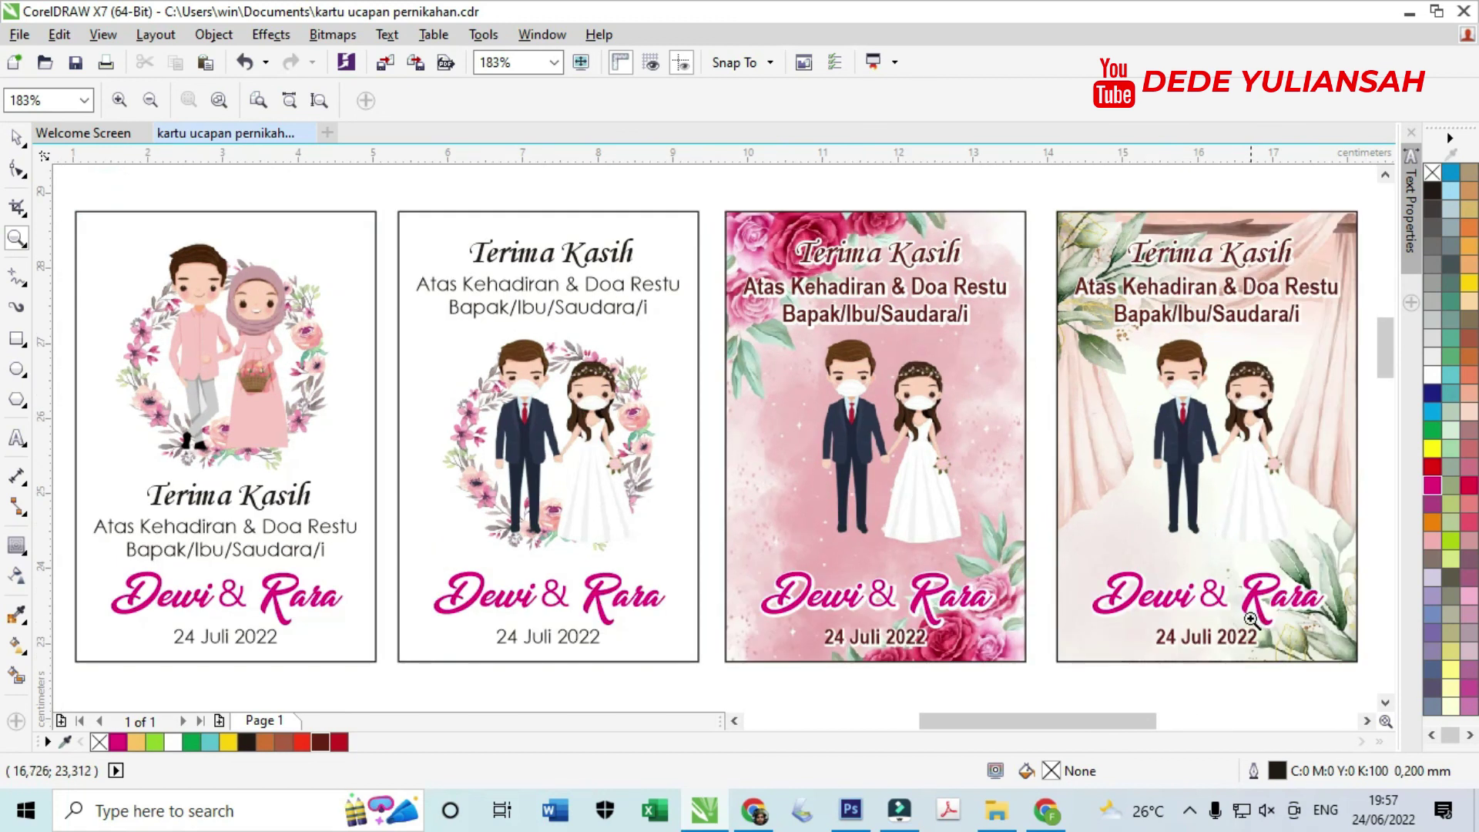